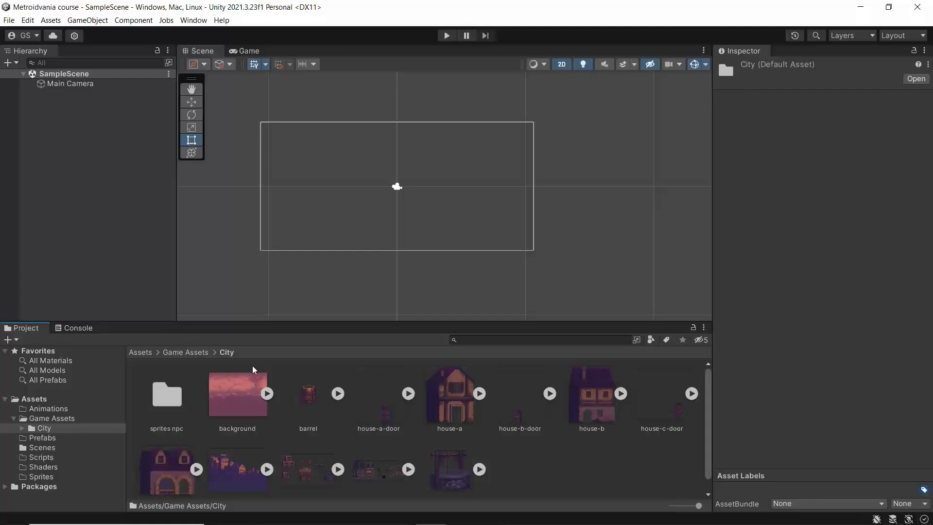
# Step: Switch to the browser and look over the Gothicvania Town pack among the pixel art assets on ansimuz.itch.io
pyautogui.hotkey('alt', 'Tab')
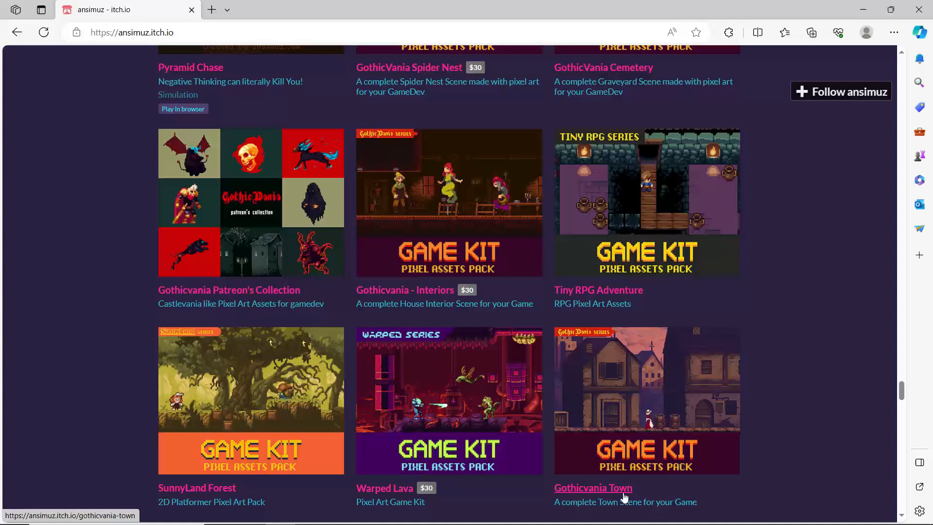
pyautogui.scroll(-2, 651, 392)
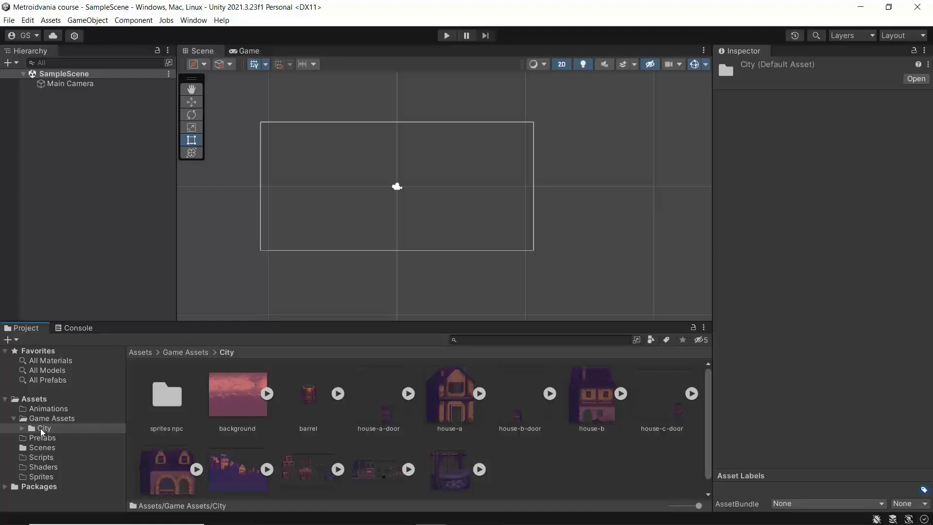
# Step: Set all the textures in the City folder to Point (no filter) filtering and no compression, and apply the import settings
pyautogui.click(242, 398)
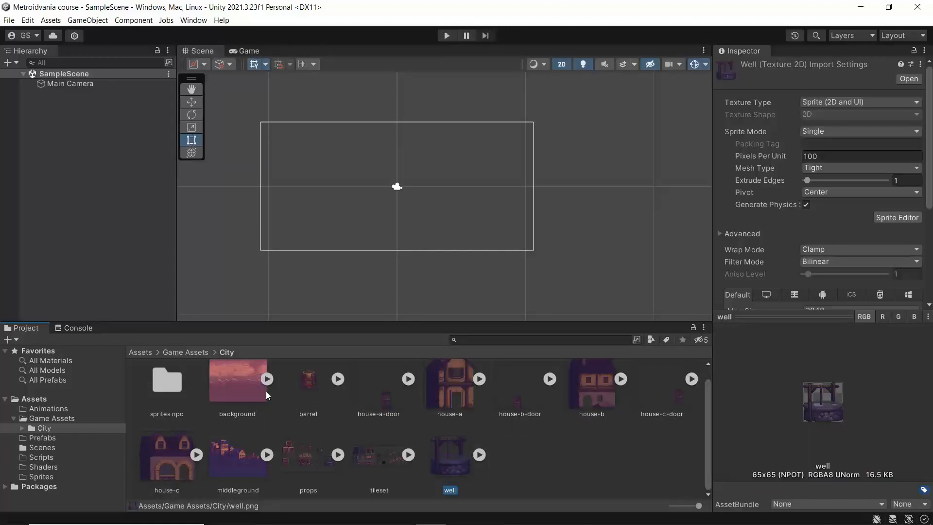
pyautogui.click(255, 386)
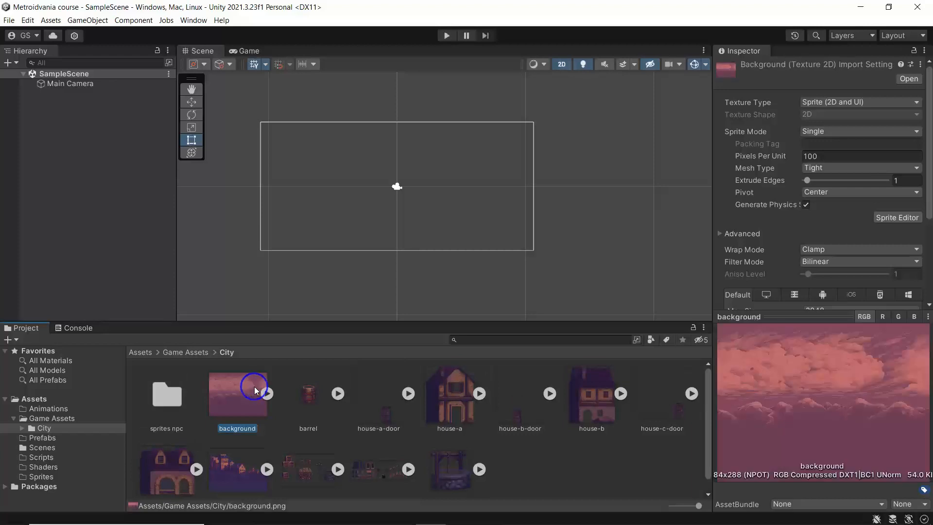
pyautogui.keyDown('shift'); pyautogui.click(450, 473); pyautogui.keyUp('shift')
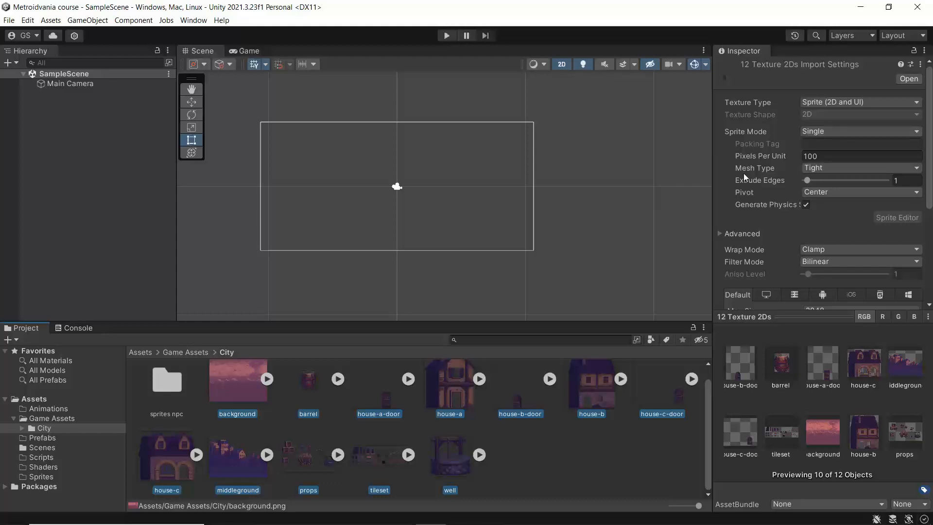
pyautogui.click(810, 261)
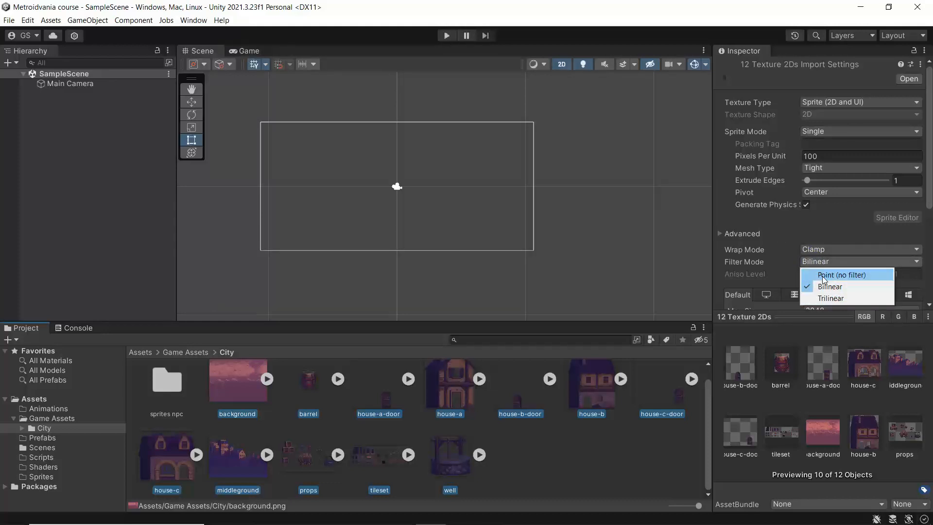
pyautogui.click(836, 276)
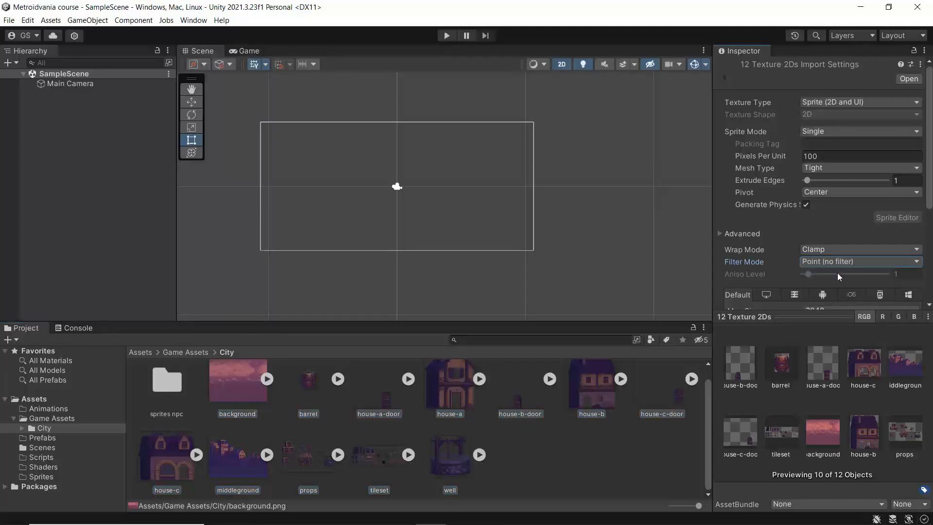
pyautogui.moveTo(929, 198); pyautogui.dragTo(928, 233)
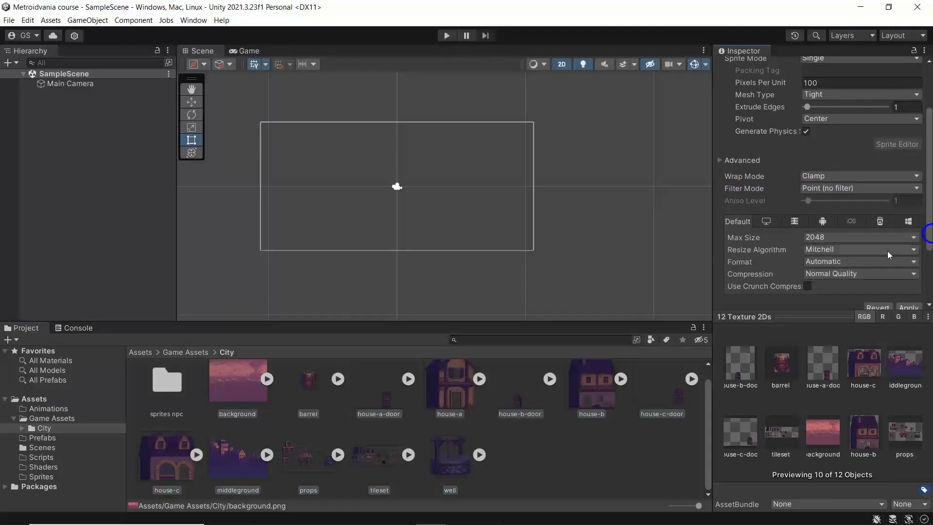
pyautogui.click(816, 273)
pyautogui.click(827, 287)
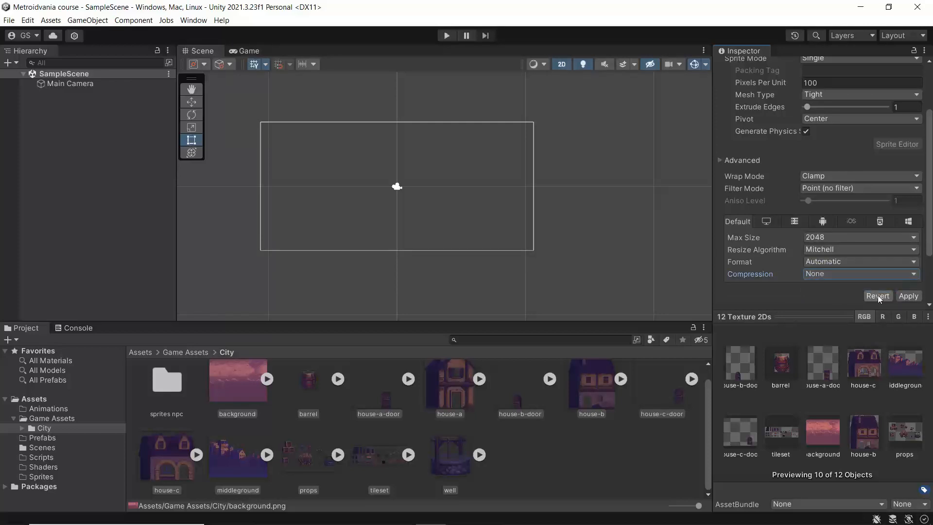
pyautogui.click(907, 296)
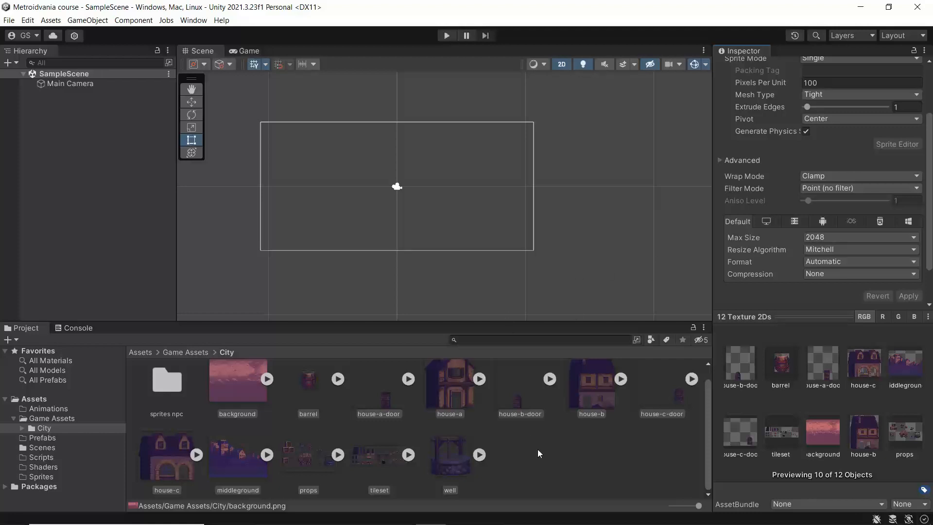
# Step: Change the tileset texture's sprite mode to Multiple and apply the import settings
pyautogui.click(381, 458)
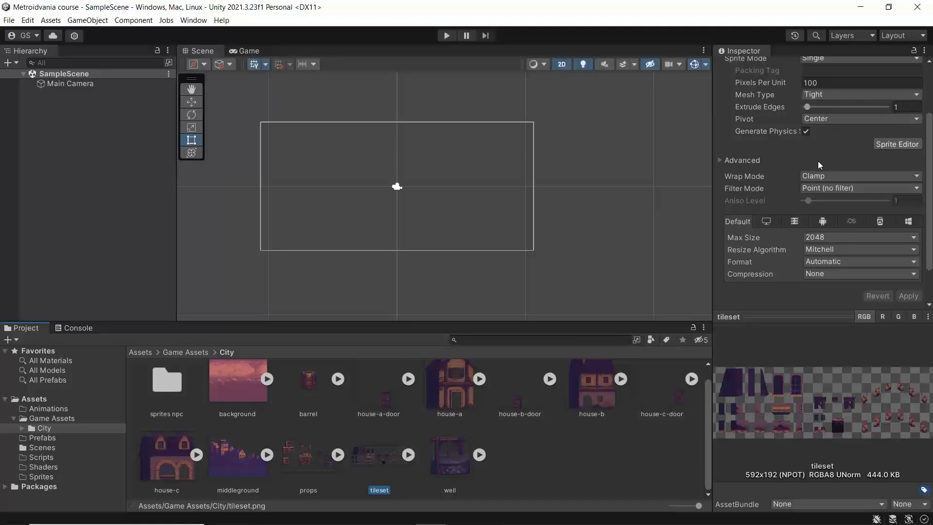
pyautogui.scroll(3, 818, 162)
pyautogui.click(818, 126)
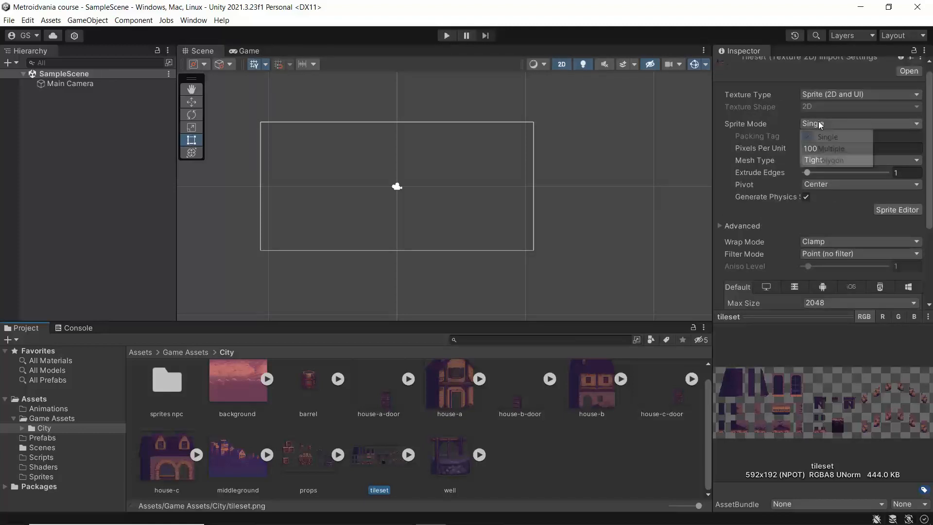
pyautogui.click(824, 149)
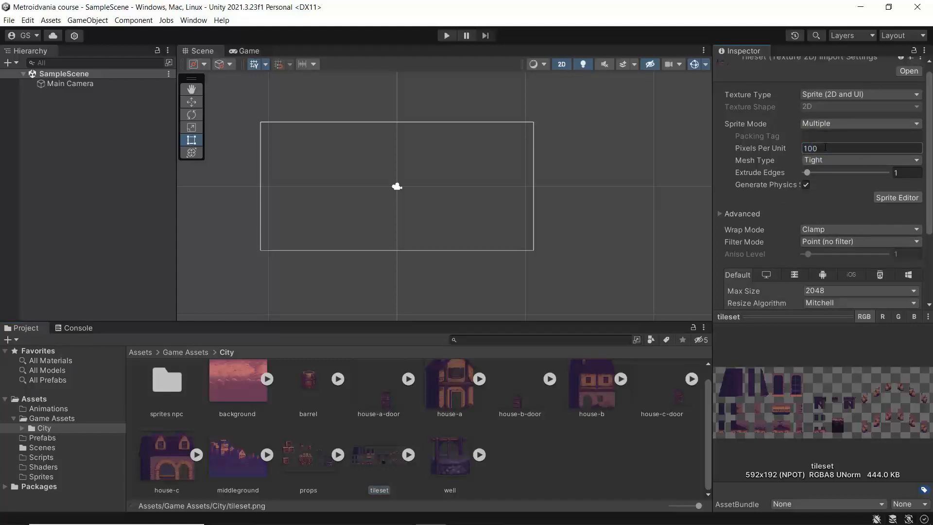
pyautogui.scroll(-3, 849, 199)
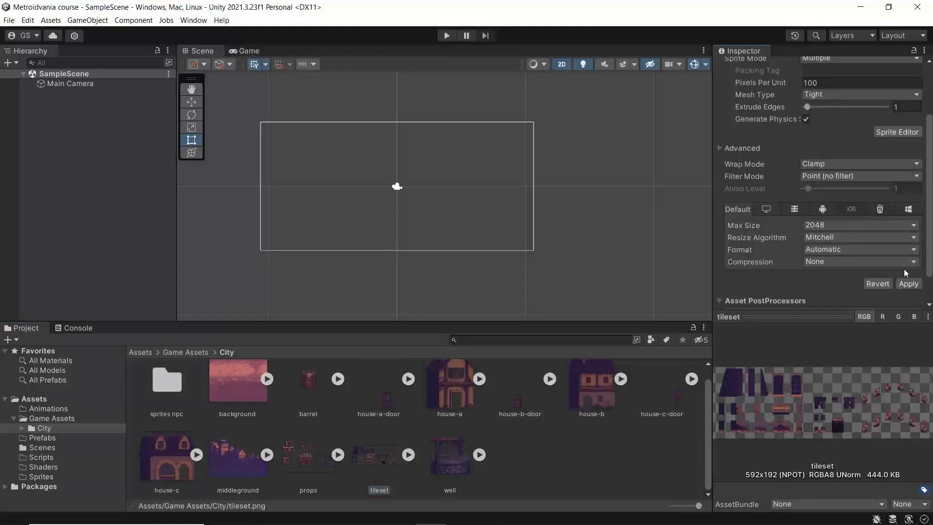
pyautogui.click(907, 283)
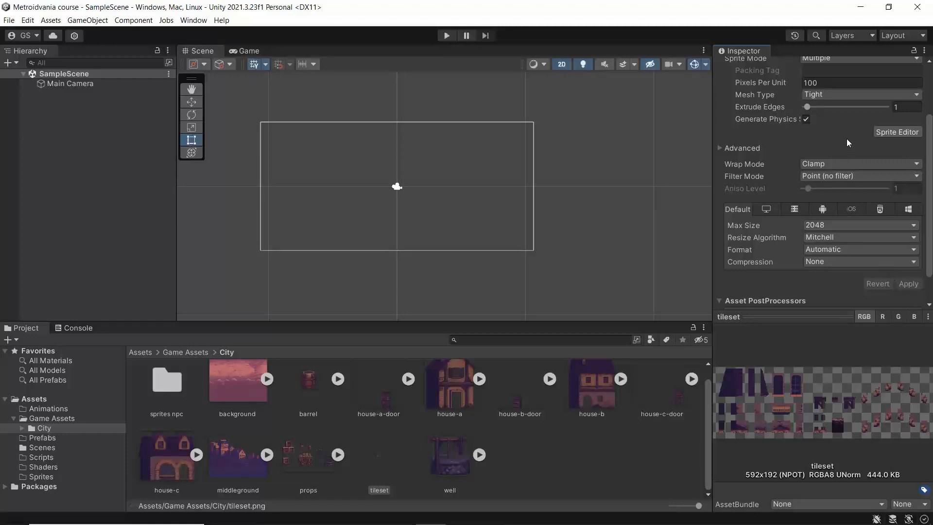
# Step: Outline the dark ground block of the tileset as a sprite about 33 × 39 px in the Sprite Editor and apply the slice
pyautogui.click(896, 134)
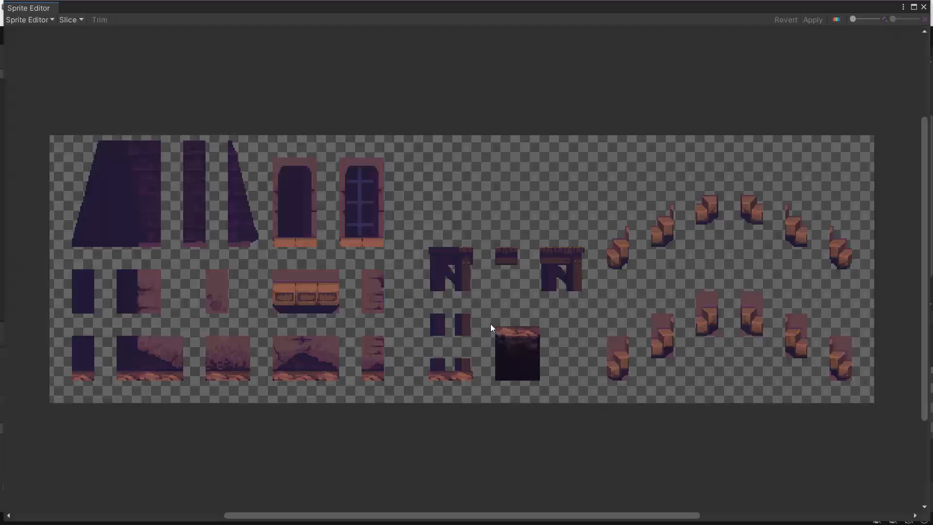
pyautogui.moveTo(487, 321); pyautogui.dragTo(546, 386)
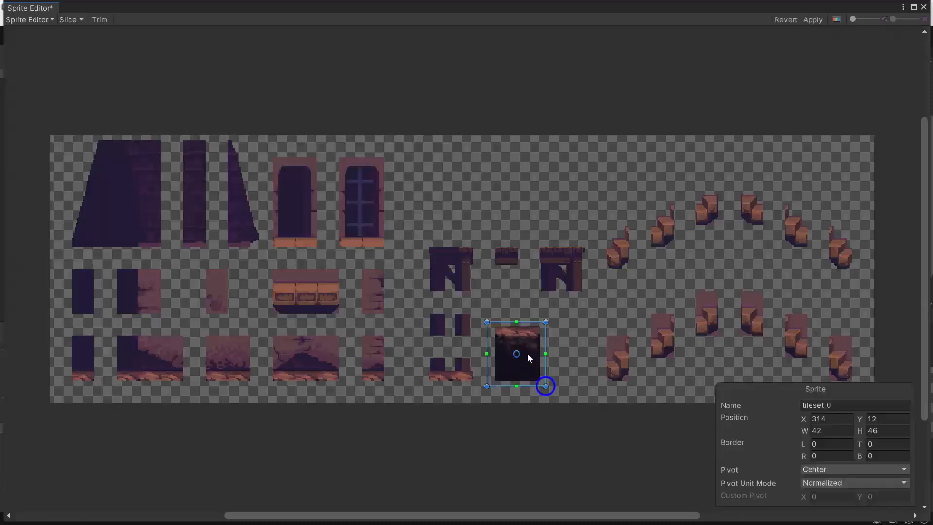
pyautogui.scroll(5, 525, 342)
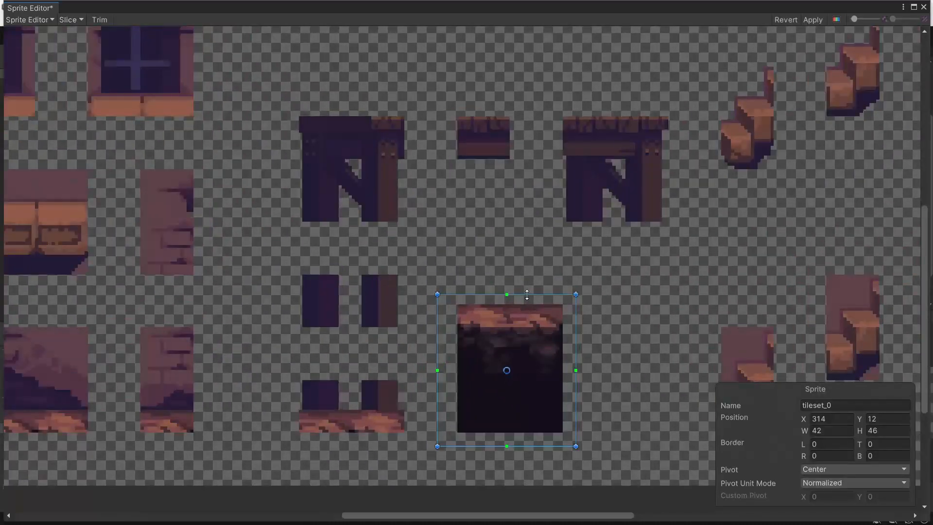
pyautogui.moveTo(528, 295); pyautogui.dragTo(528, 305)
pyautogui.moveTo(519, 446); pyautogui.dragTo(519, 433)
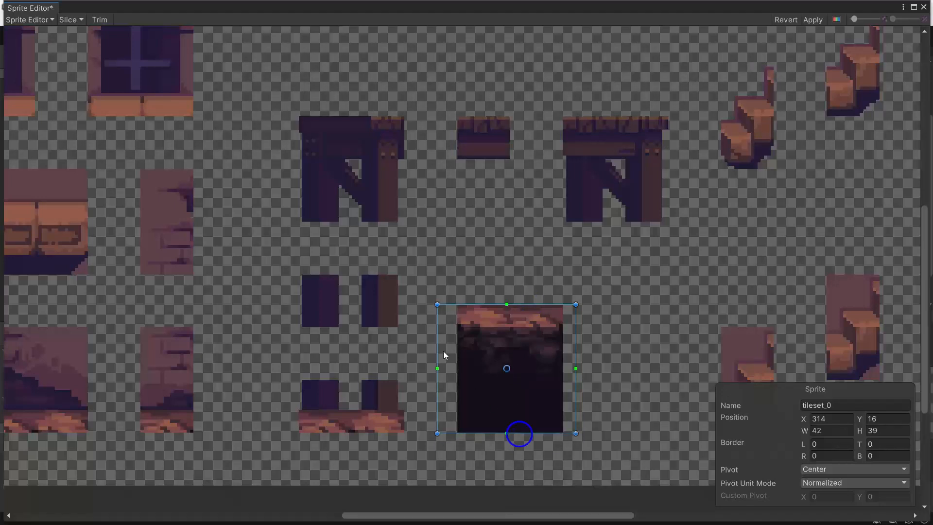
pyautogui.moveTo(437, 344); pyautogui.dragTo(454, 344)
pyautogui.moveTo(576, 347); pyautogui.dragTo(564, 346)
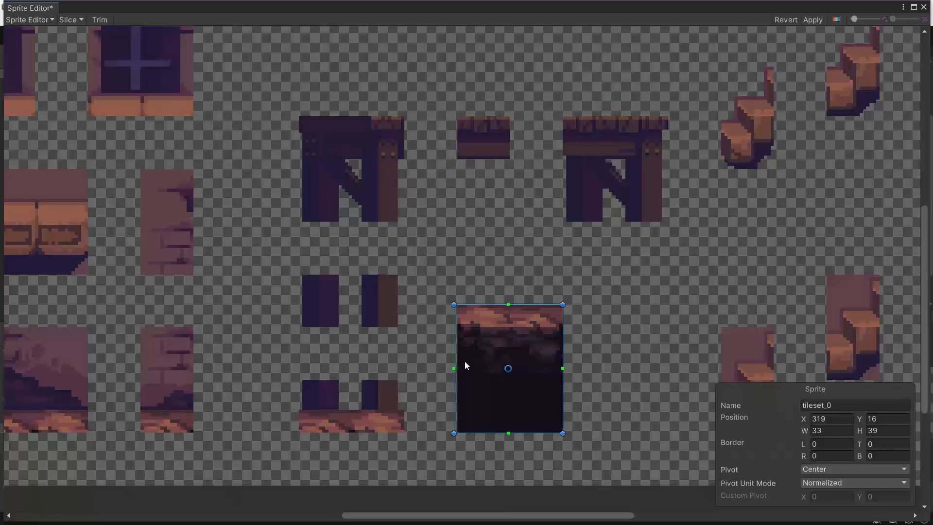
pyautogui.moveTo(454, 350); pyautogui.dragTo(458, 348)
pyautogui.moveTo(457, 347); pyautogui.dragTo(453, 345)
pyautogui.click(812, 20)
pyautogui.click(924, 8)
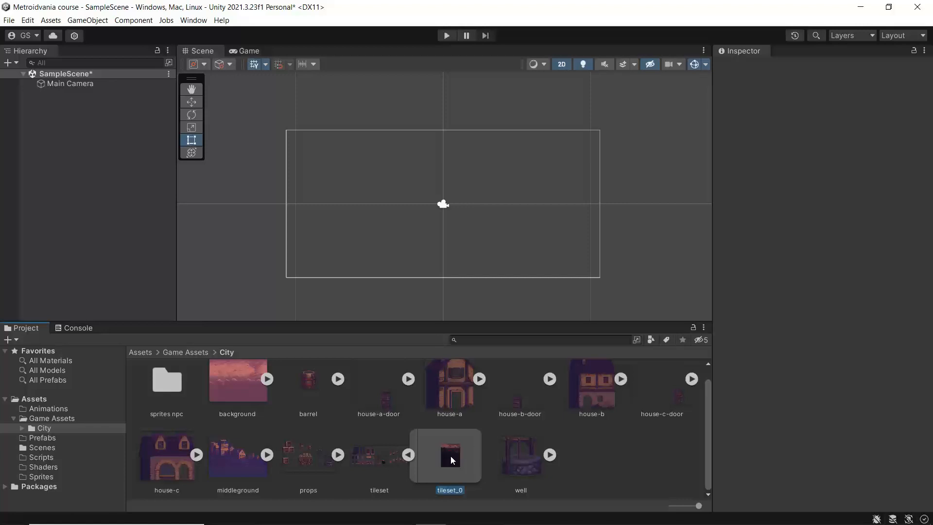
# Step: Add the tileset_0 sprite to the scene and move it to about X -10.42, at the camera frame's left edge
pyautogui.moveTo(450, 456); pyautogui.dragTo(150, 202)
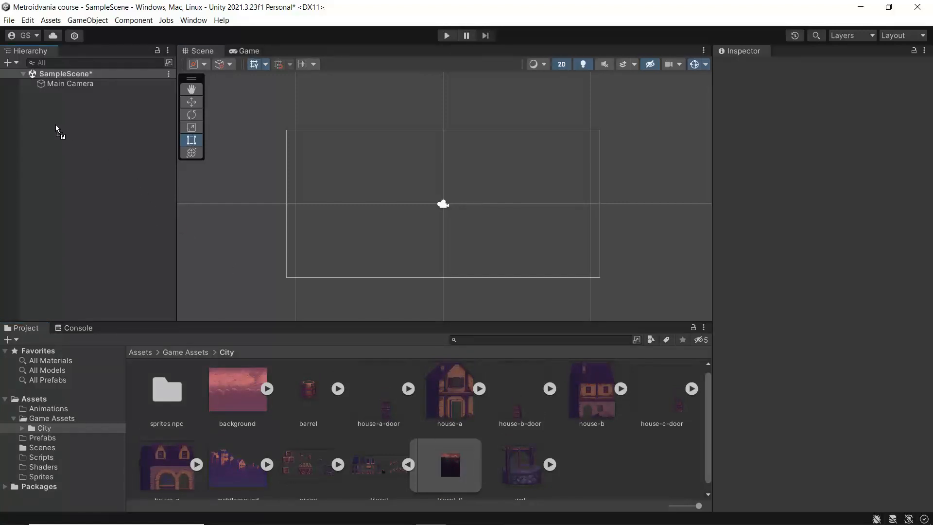
pyautogui.moveTo(56, 127); pyautogui.dragTo(56, 127)
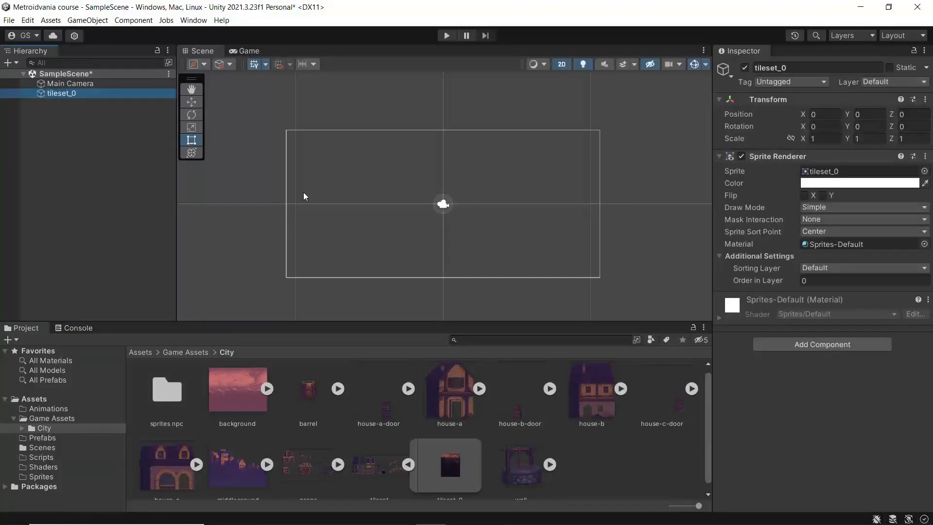
pyautogui.click(191, 103)
pyautogui.moveTo(489, 203); pyautogui.dragTo(339, 204)
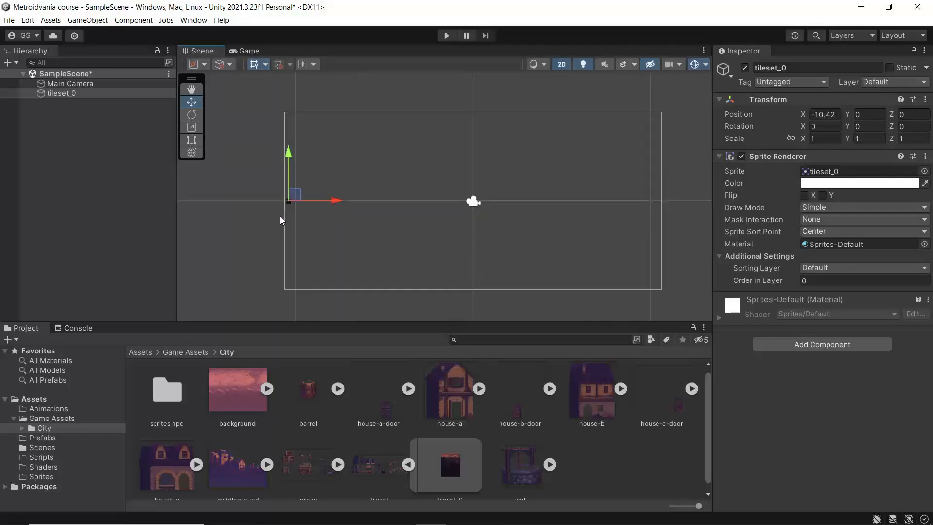
# Step: Duplicate the tileset_0 object twice and move one copy to about X -10.1, directly beside the original tile
pyautogui.scroll(5, 286, 213)
pyautogui.scroll(2, 292, 209)
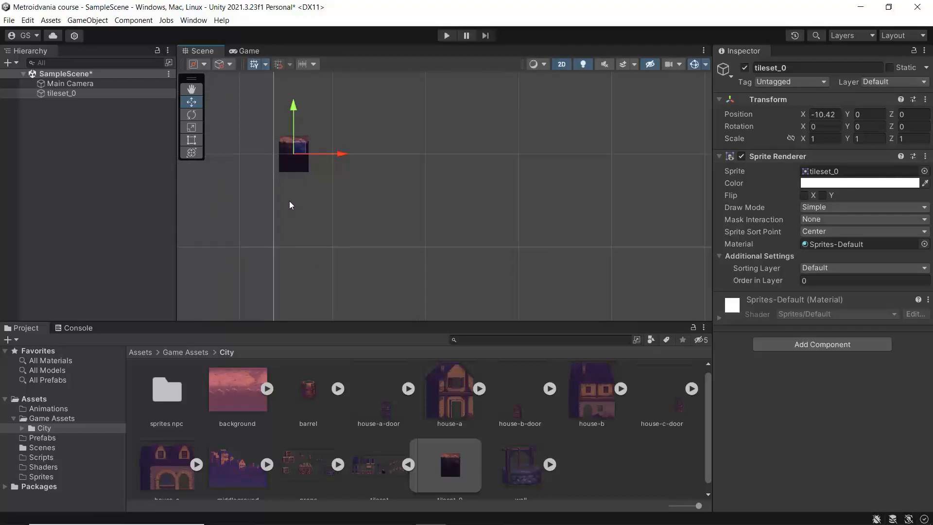
pyautogui.click(52, 93)
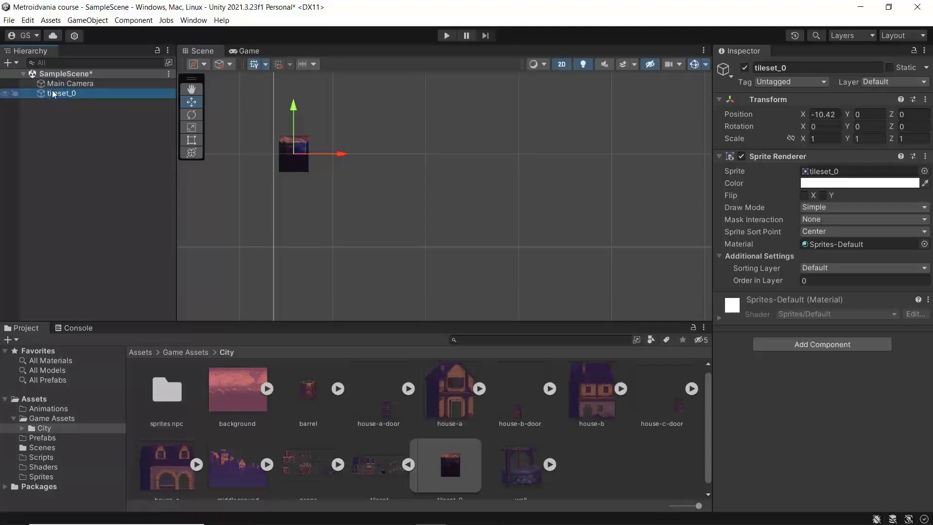
pyautogui.hotkey('ctrl', 'd')
pyautogui.hotkey('ctrl', 'd')
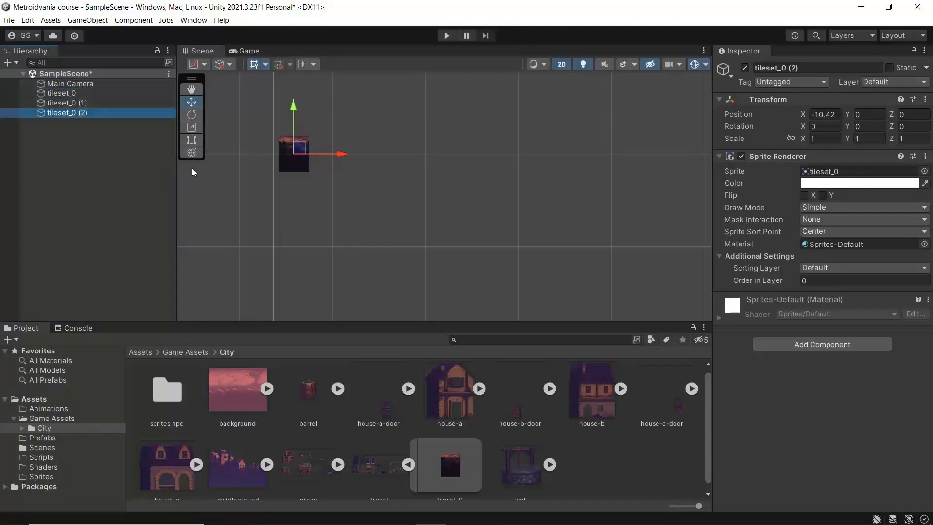
pyautogui.moveTo(349, 155); pyautogui.dragTo(375, 154)
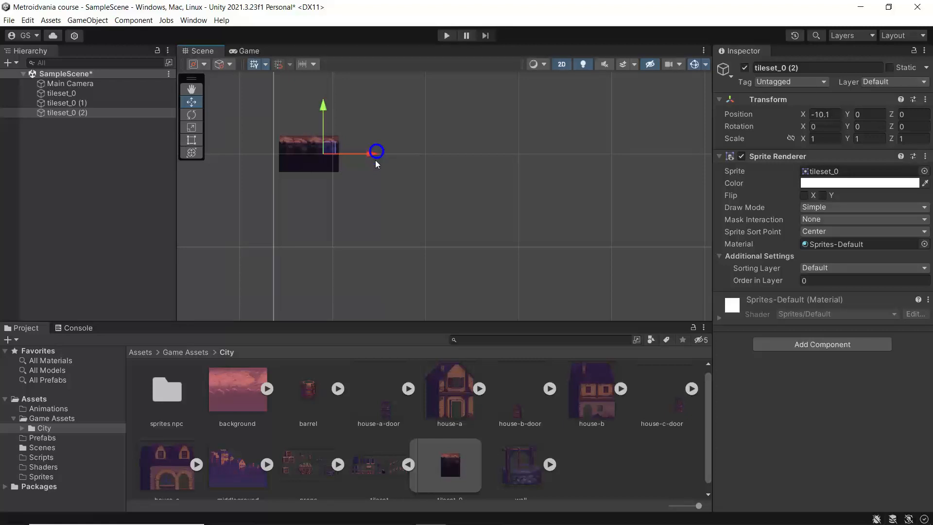
# Step: Delete both duplicated tile objects, keeping only the original tileset_0
pyautogui.rightClick(71, 114)
pyautogui.click(98, 195)
pyautogui.rightClick(71, 106)
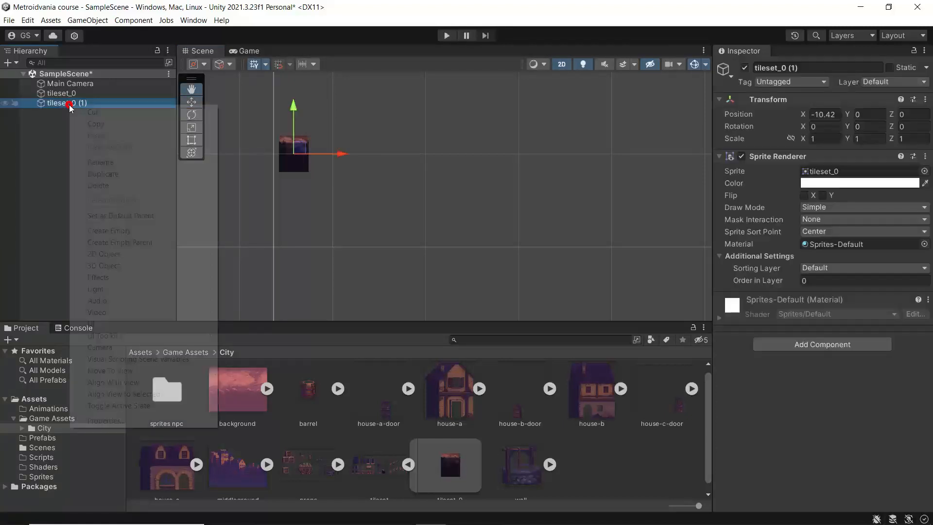
pyautogui.click(98, 185)
# Step: Set the Sprite Renderer draw mode of tileset_0 to Tiled
pyautogui.click(64, 93)
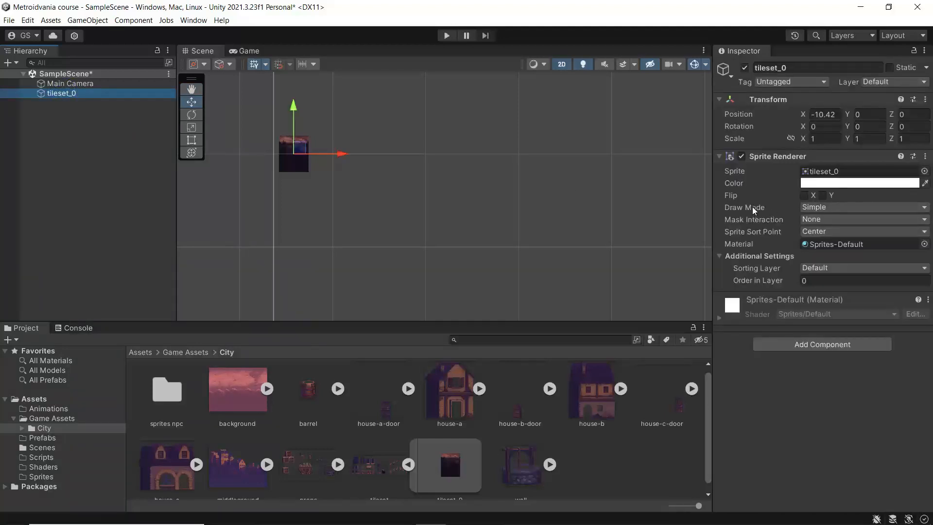
pyautogui.click(810, 206)
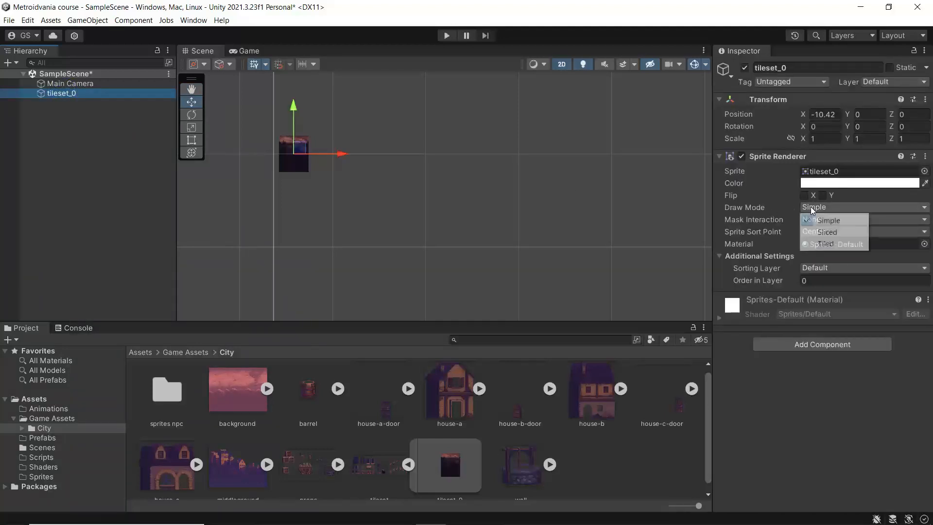
pyautogui.click(823, 244)
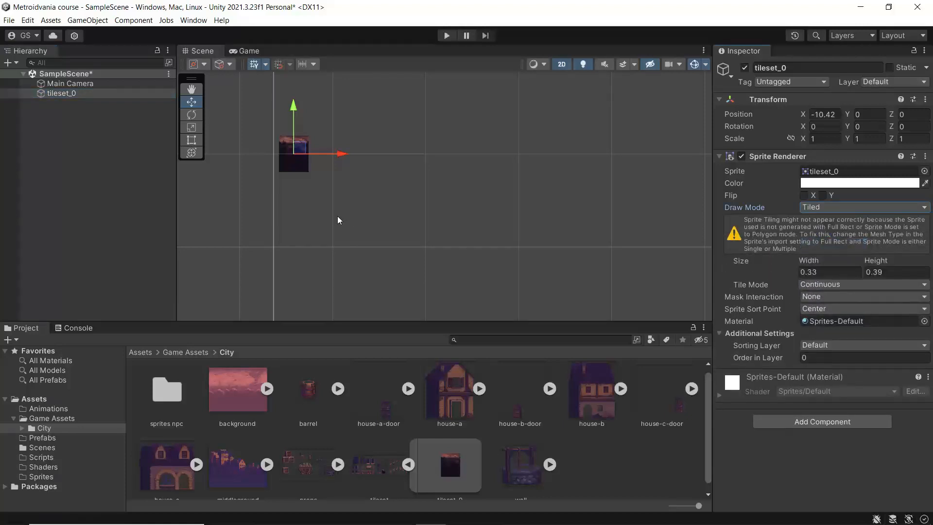
# Step: Stretch the tiled ground sprite to the right with the Rect tool to a width of about 8.02
pyautogui.click(194, 141)
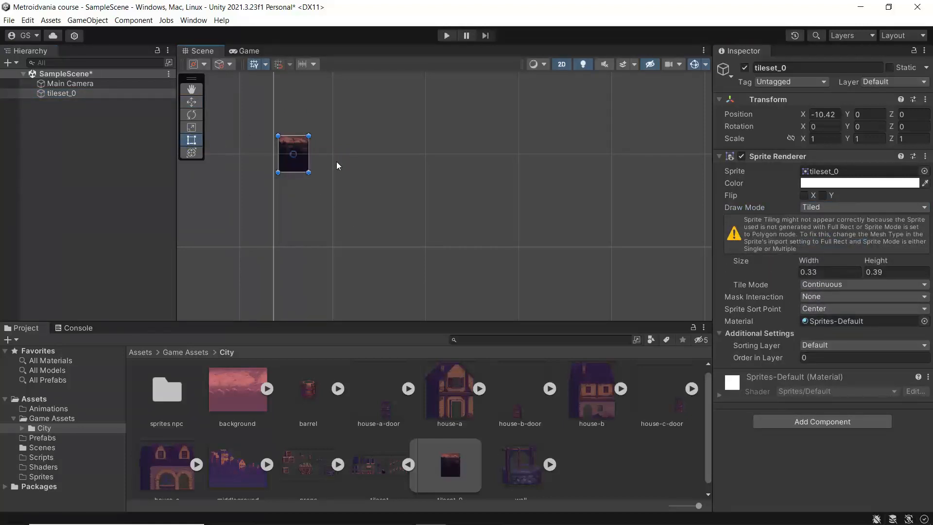
pyautogui.scroll(-6, 413, 208)
pyautogui.moveTo(479, 212); pyautogui.dragTo(437, 210, button='middle')
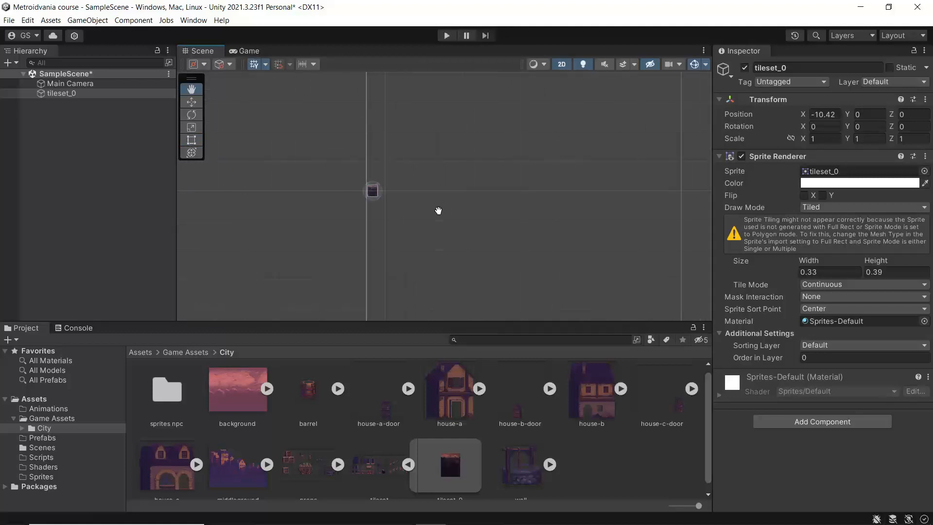
pyautogui.moveTo(375, 192); pyautogui.dragTo(601, 194)
pyautogui.moveTo(597, 209); pyautogui.dragTo(398, 240, button='middle')
pyautogui.scroll(-5, 525, 252)
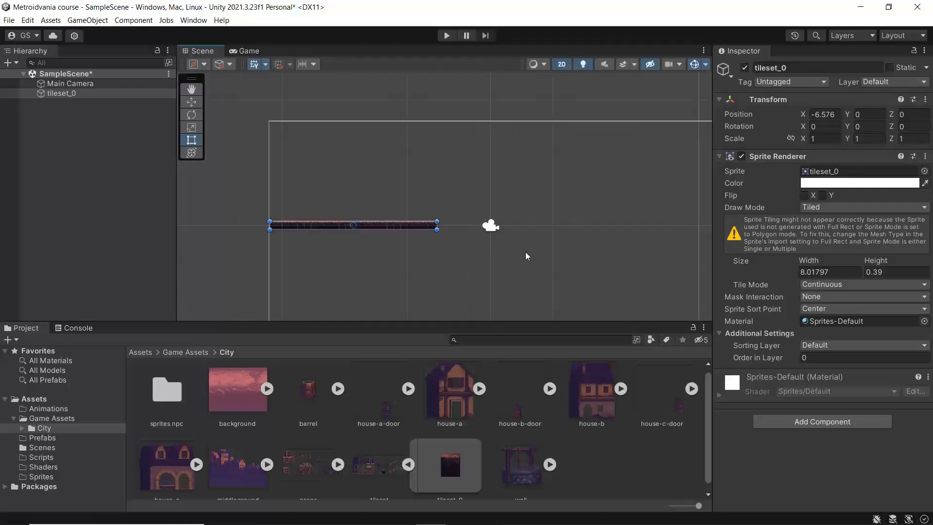
# Step: Stretch the tiled ground's right edge past the camera frame, making the ground about 25.76 wide
pyautogui.scroll(4, 476, 238)
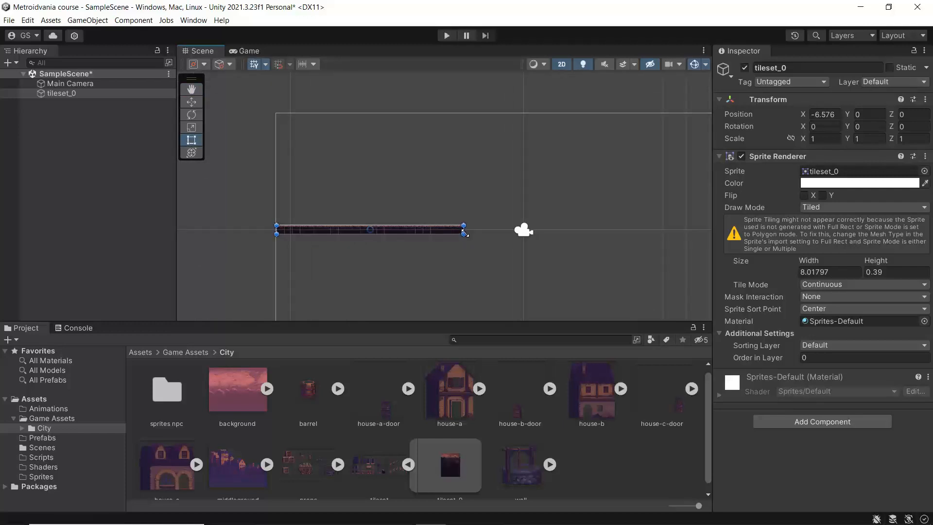
pyautogui.moveTo(462, 229); pyautogui.dragTo(649, 231)
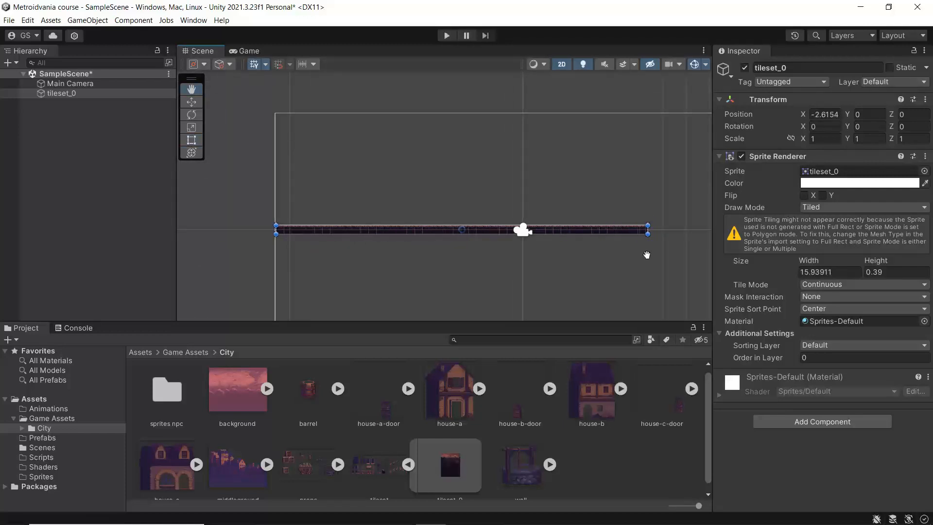
pyautogui.moveTo(646, 252); pyautogui.dragTo(468, 254, button='middle')
pyautogui.moveTo(469, 225); pyautogui.dragTo(698, 229)
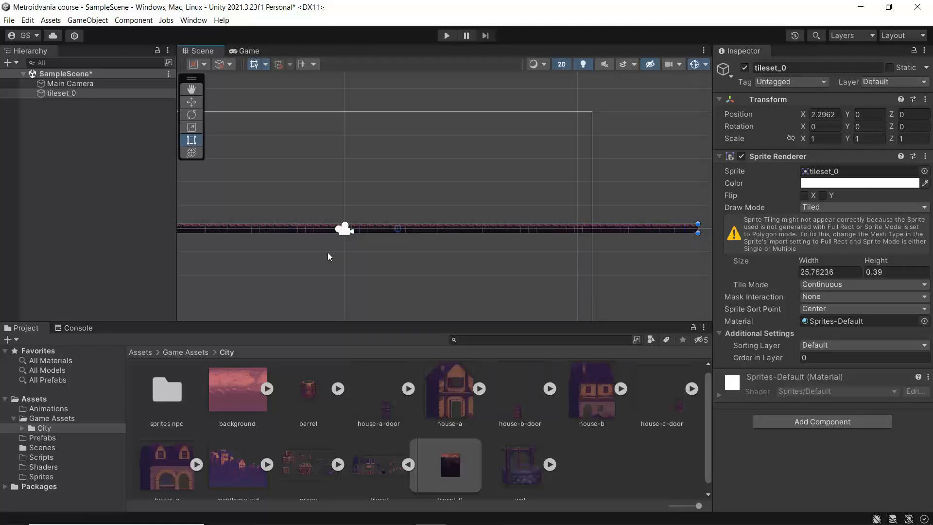
# Step: Extend the tiled ground's left edge beyond the camera frame, bringing its total width to about 28.91
pyautogui.scroll(-2, 320, 256)
pyautogui.moveTo(311, 261); pyautogui.dragTo(523, 257, button='middle')
pyautogui.scroll(3, 350, 238)
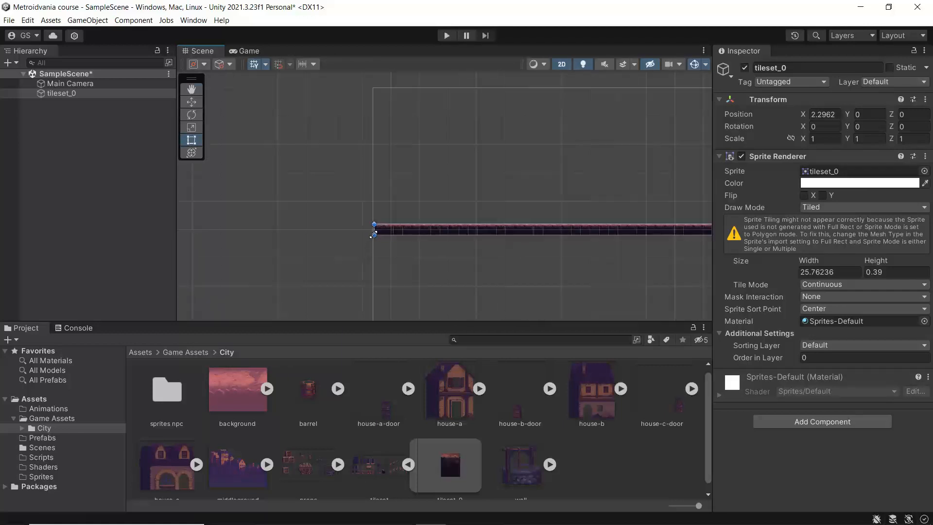
pyautogui.moveTo(373, 231); pyautogui.dragTo(286, 230)
pyautogui.scroll(-1, 501, 290)
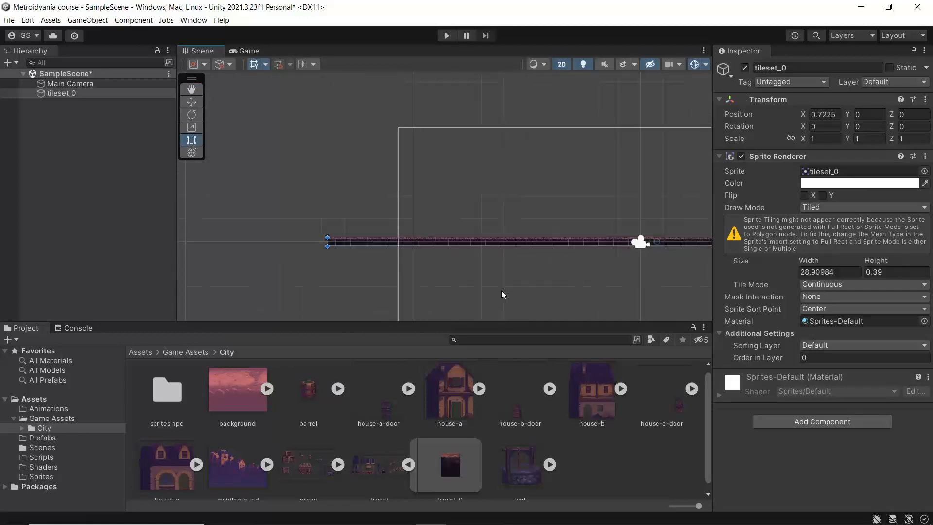
pyautogui.scroll(2, 518, 281)
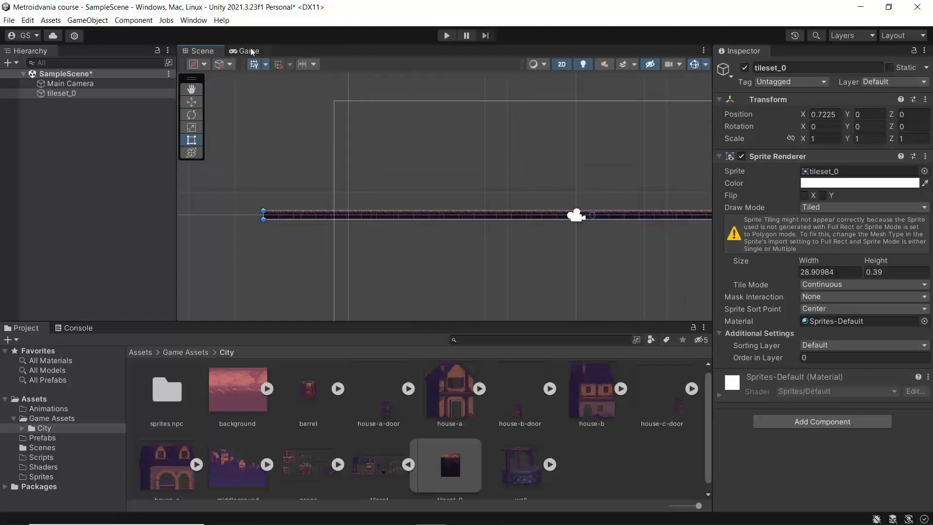
# Step: Examine the joints between the ground tiles up close in the Game view
pyautogui.click(251, 50)
pyautogui.scroll(4, 346, 200)
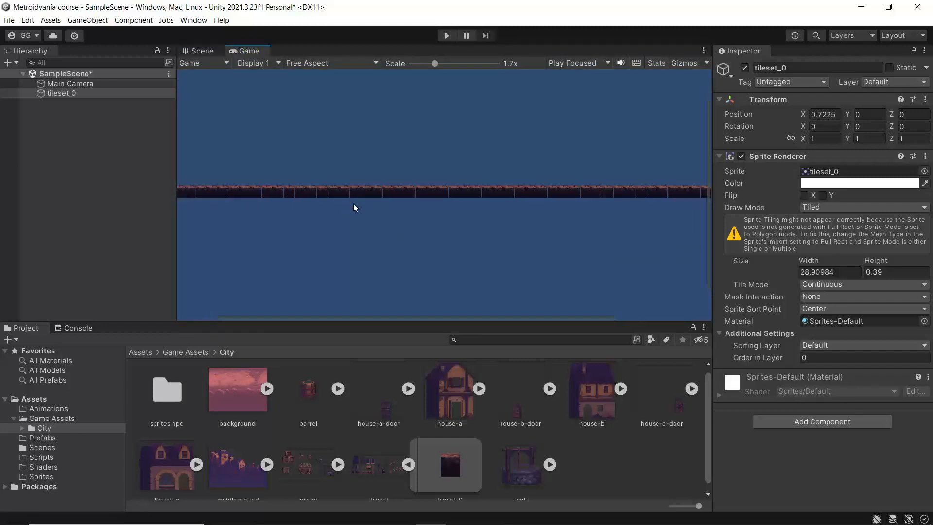
pyautogui.scroll(5, 315, 197)
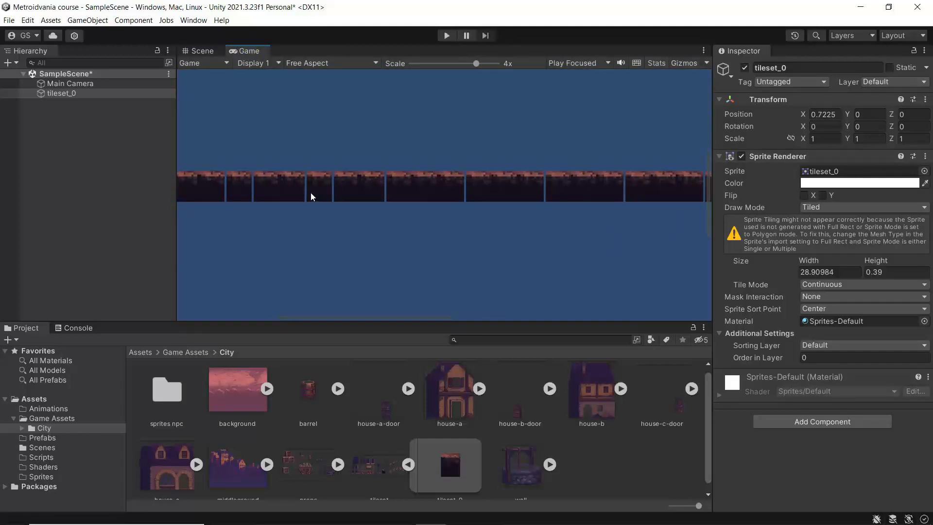
pyautogui.scroll(2, 302, 189)
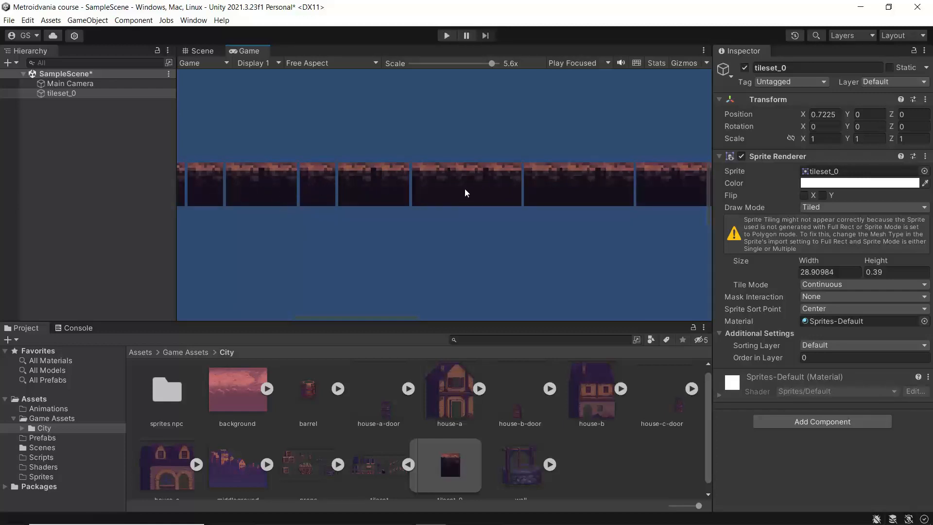
pyautogui.scroll(-10, 340, 202)
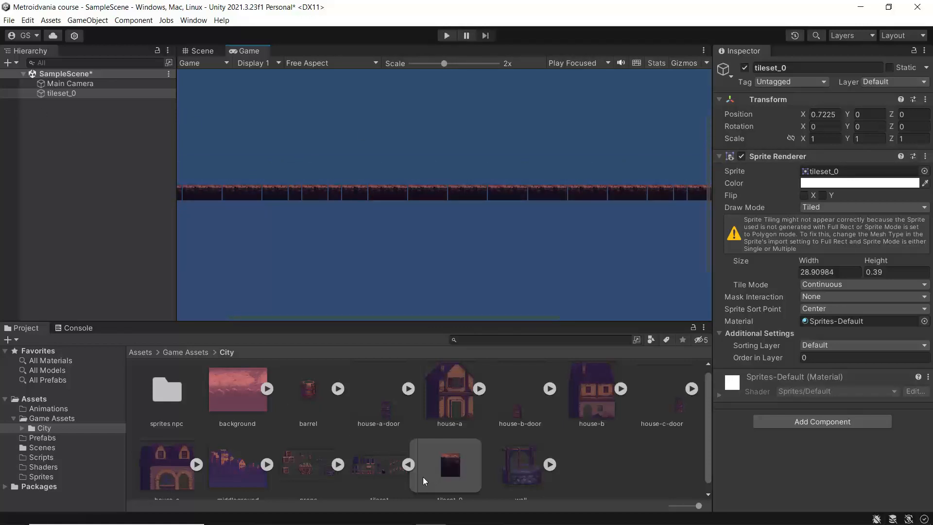
# Step: Narrow the tileset_0 slice from its left side to X 320 and width 32 in the Sprite Editor, apply it, and recheck the ground
pyautogui.scroll(-1, 423, 477)
pyautogui.click(379, 459)
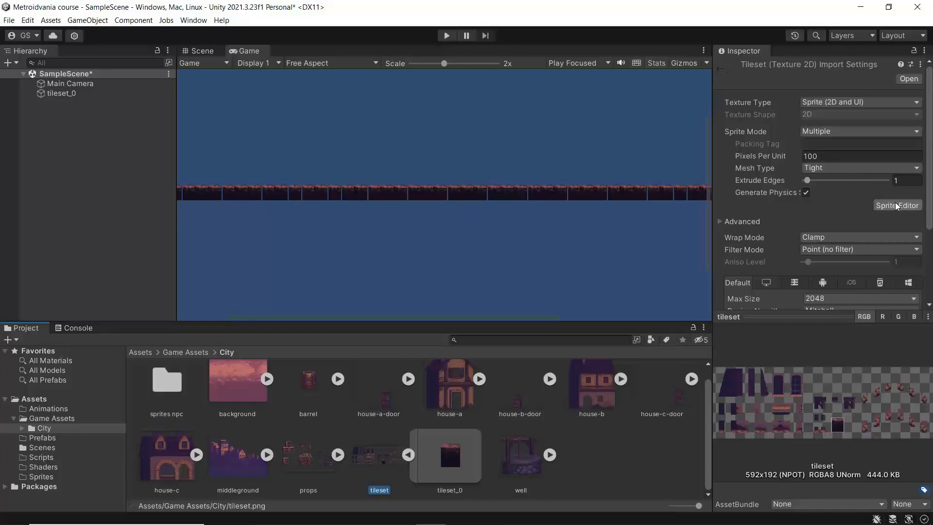
pyautogui.click(897, 206)
pyautogui.scroll(10, 534, 357)
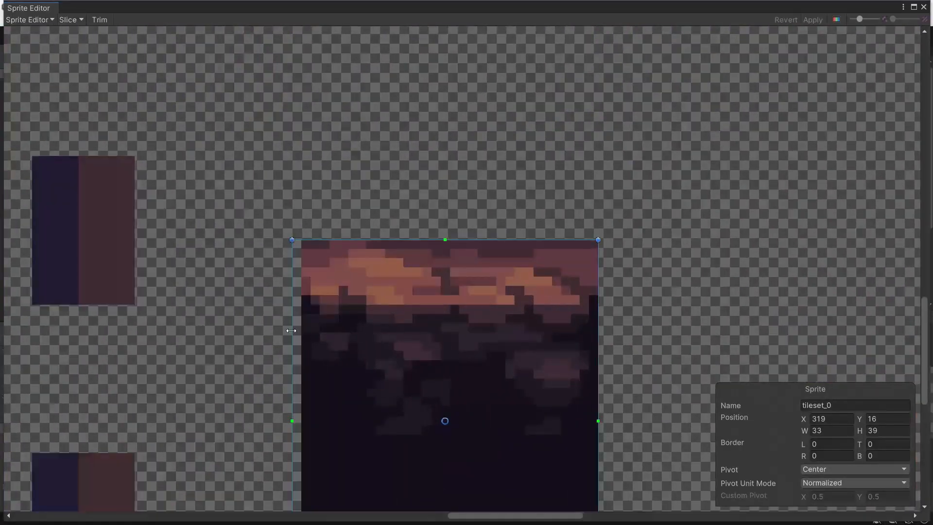
pyautogui.moveTo(293, 332); pyautogui.dragTo(302, 330)
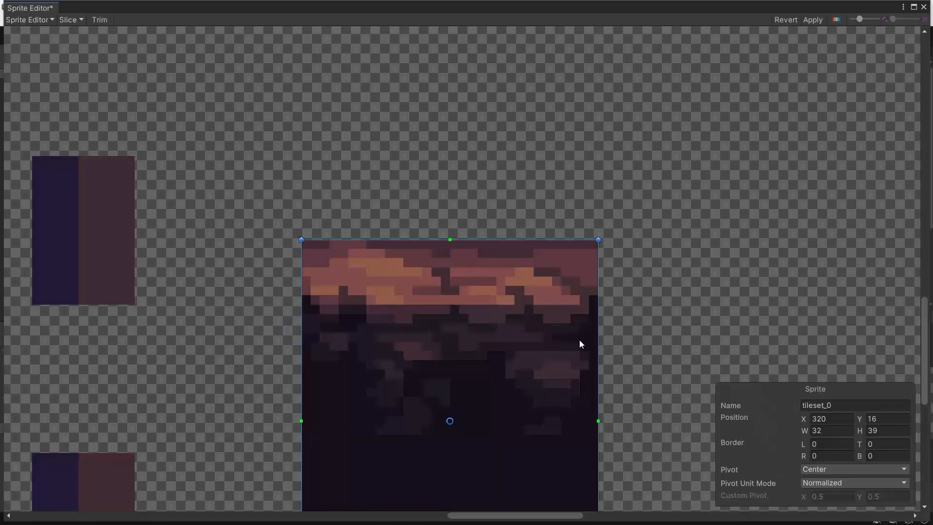
pyautogui.scroll(2, 581, 340)
pyautogui.scroll(-3, 592, 322)
pyautogui.scroll(-4, 567, 358)
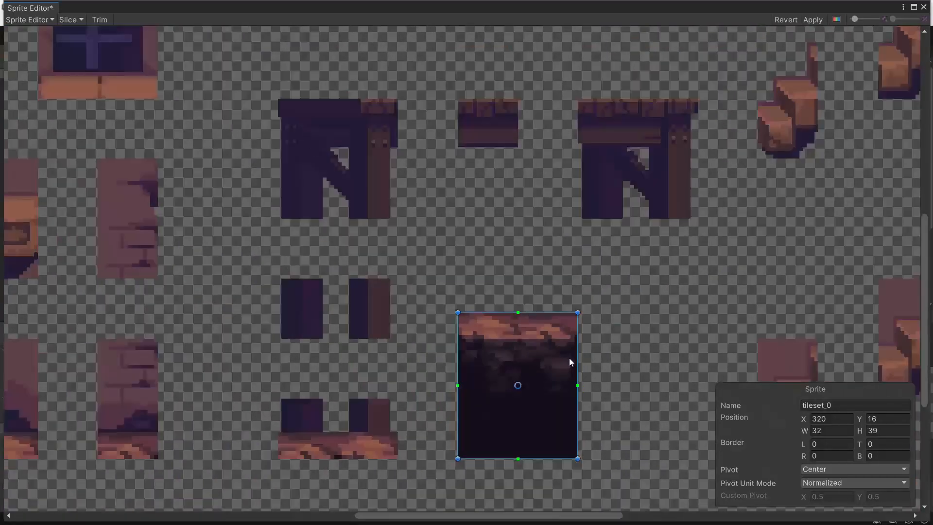
pyautogui.click(813, 20)
pyautogui.click(923, 7)
pyautogui.scroll(5, 369, 195)
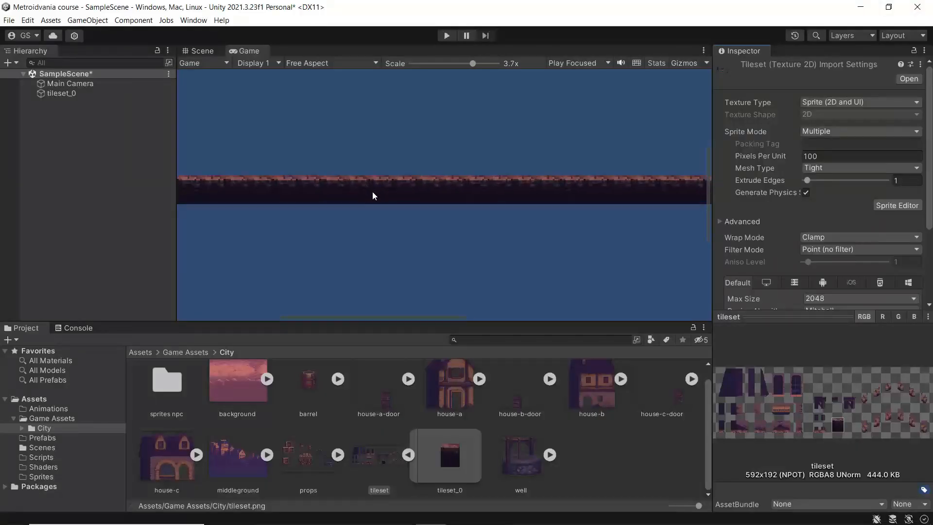
pyautogui.scroll(-8, 381, 194)
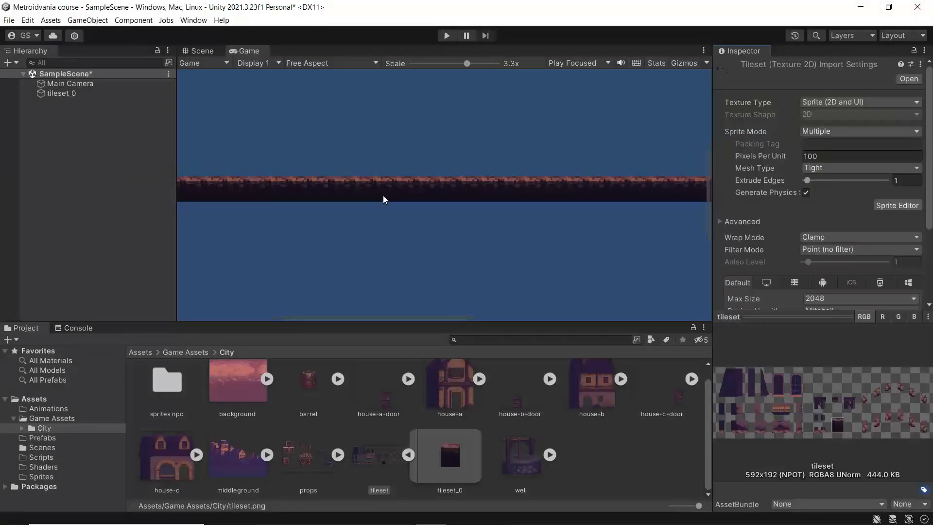
pyautogui.scroll(-1, 384, 200)
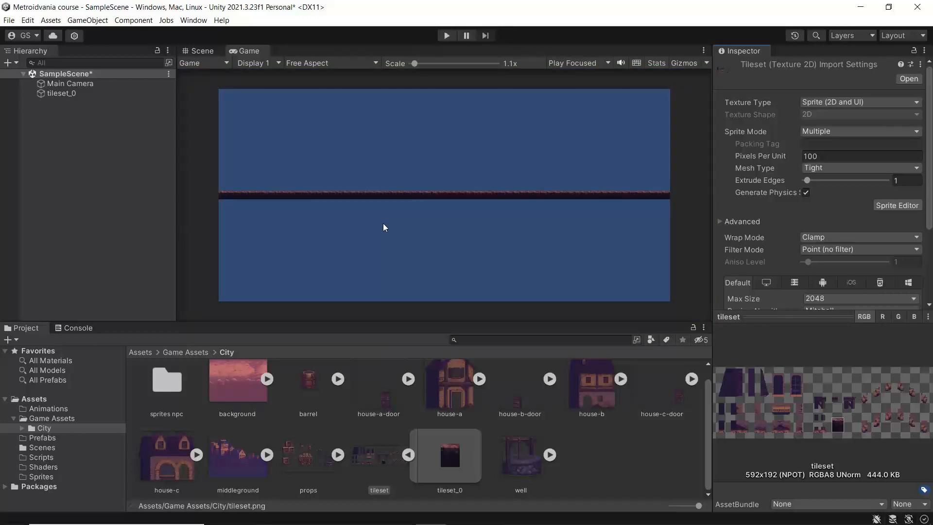
# Step: Move the tileset_0 ground down in the Scene view to about Y -1.78
pyautogui.click(51, 93)
pyautogui.scroll(-1, 215, 163)
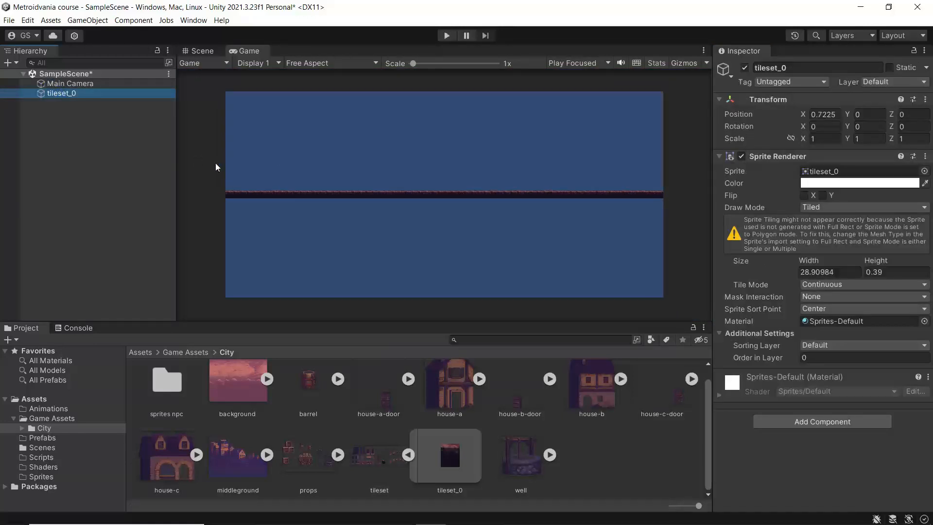
pyautogui.click(201, 52)
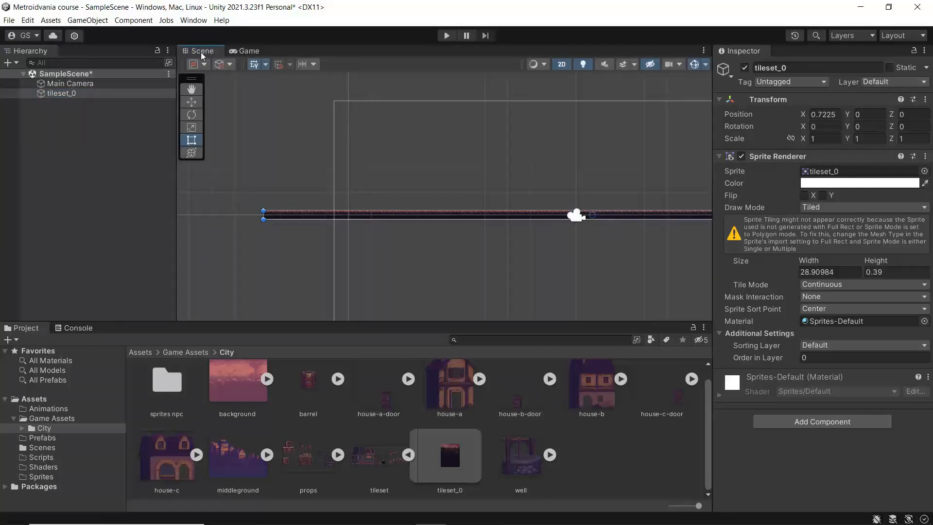
pyautogui.click(192, 103)
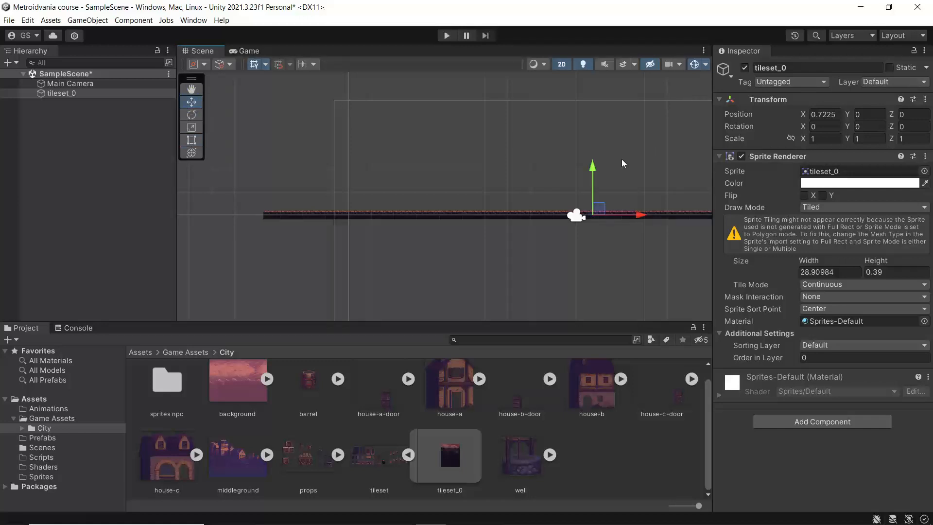
pyautogui.moveTo(592, 165); pyautogui.dragTo(591, 230)
pyautogui.scroll(-3, 519, 285)
pyautogui.moveTo(522, 301); pyautogui.dragTo(466, 287, button='middle')
pyautogui.scroll(5, 469, 235)
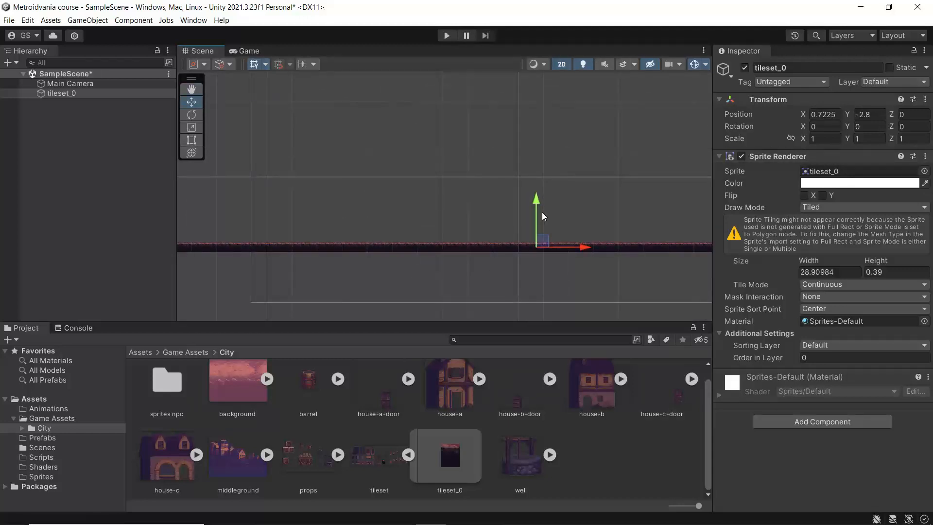
pyautogui.moveTo(538, 200); pyautogui.dragTo(534, 176)
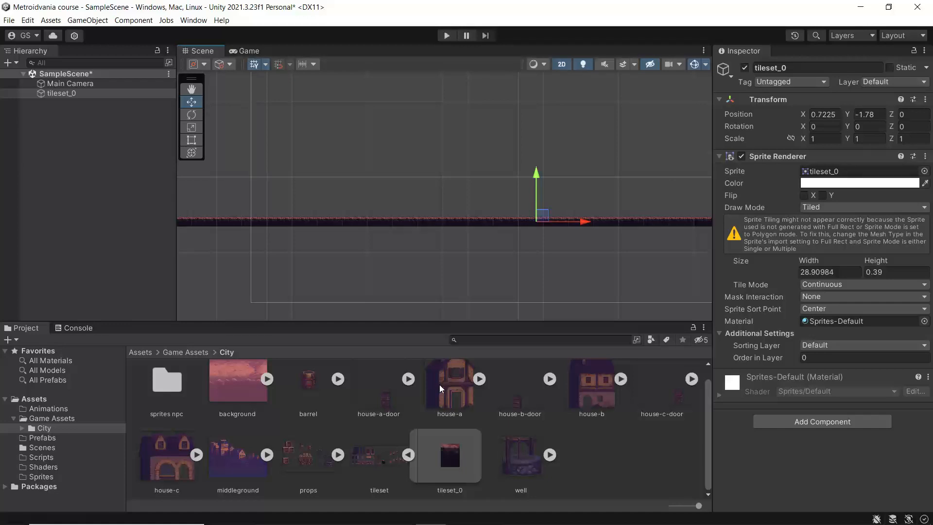
# Step: Place house-a, house-b and house-c standing on the ground at about X -6.59, -1.59 and 4.70
pyautogui.moveTo(441, 386); pyautogui.dragTo(352, 194)
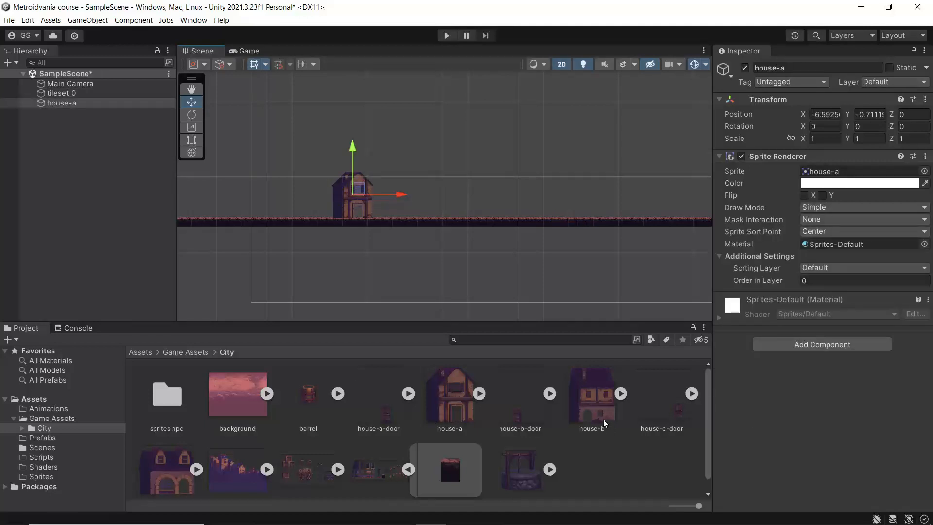
pyautogui.moveTo(599, 407); pyautogui.dragTo(478, 186)
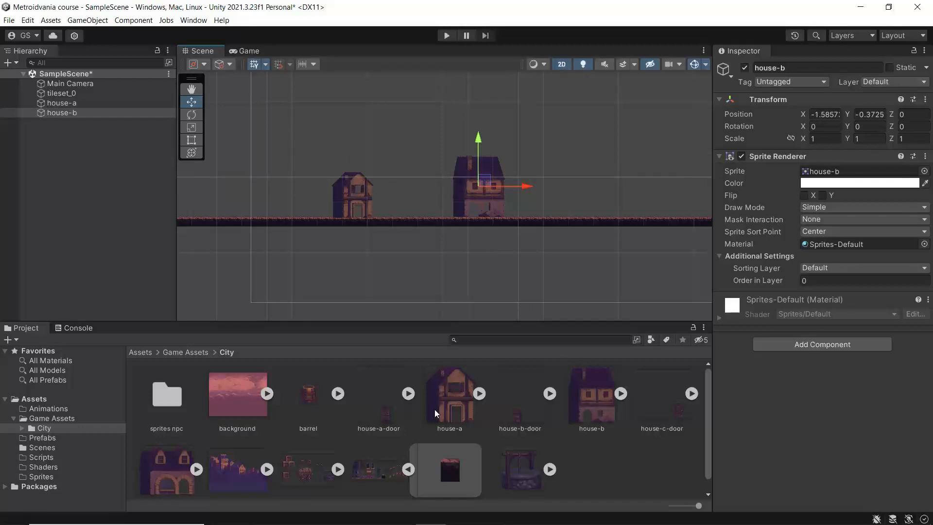
pyautogui.moveTo(169, 469); pyautogui.dragTo(491, 263)
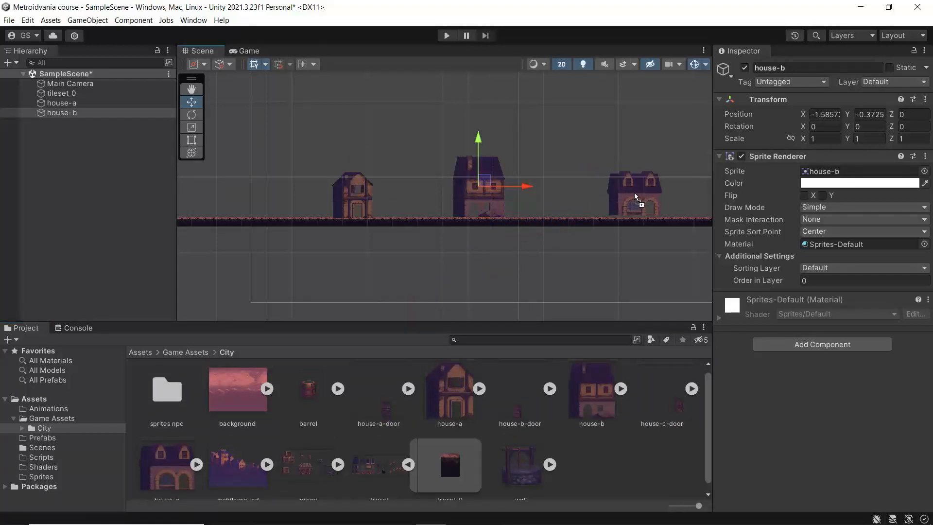
pyautogui.moveTo(635, 192); pyautogui.dragTo(636, 194)
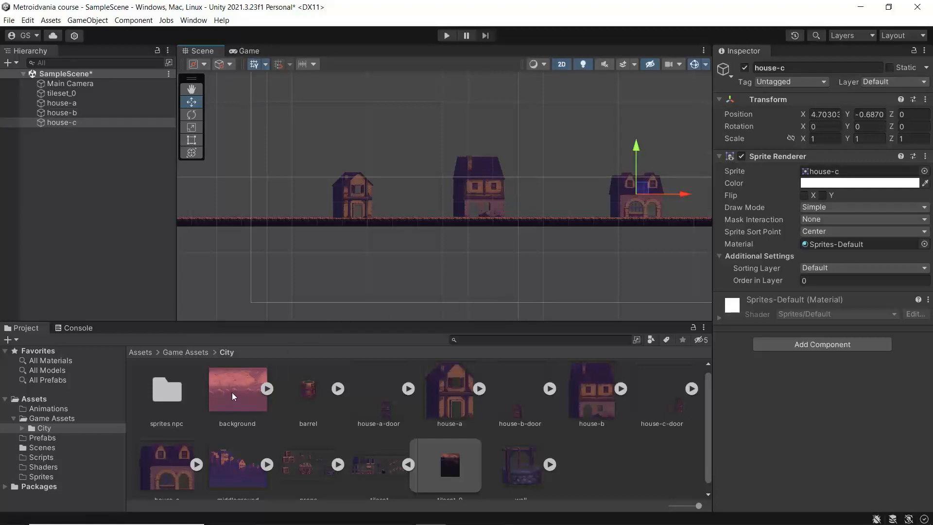
# Step: Add the background sprite and stretch it across the camera frame's width down to the ground, at a scale of about 5.52 by 3.67
pyautogui.moveTo(232, 395); pyautogui.dragTo(326, 120)
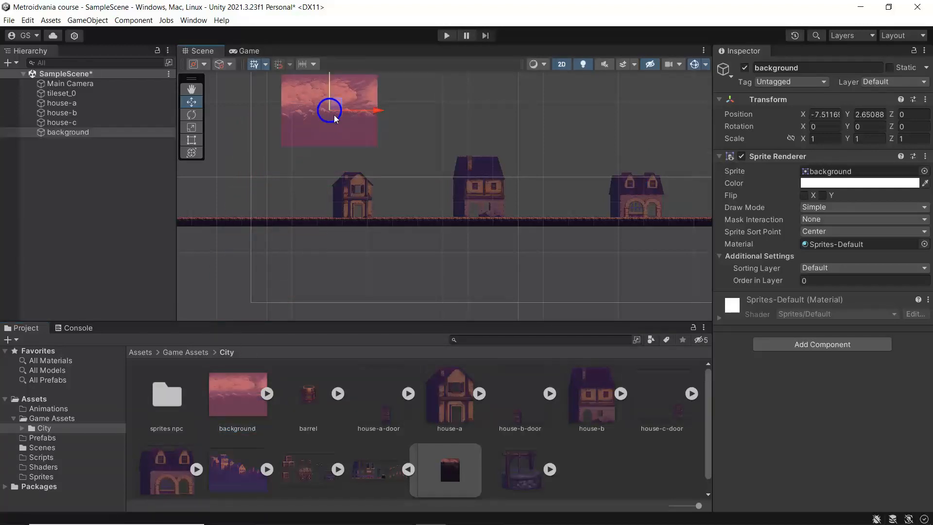
pyautogui.scroll(-4, 352, 187)
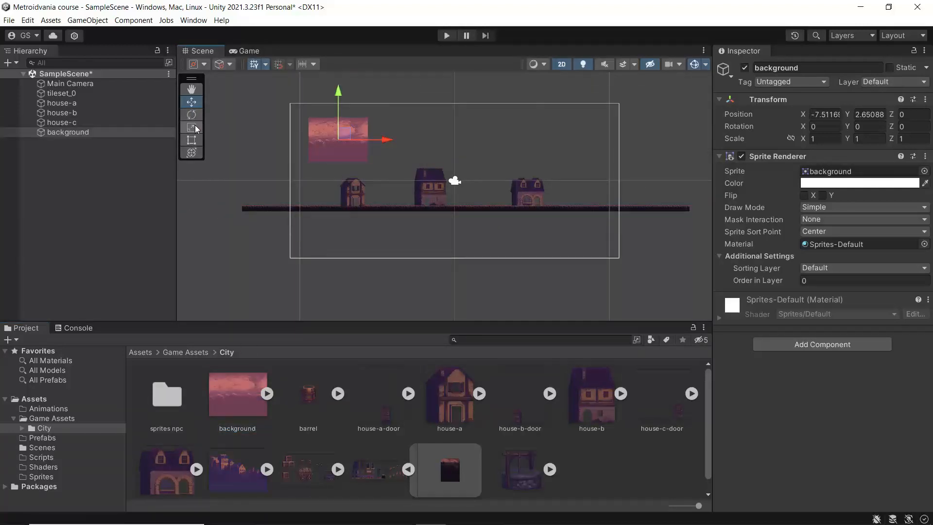
pyautogui.click(192, 140)
pyautogui.moveTo(368, 140); pyautogui.dragTo(617, 164)
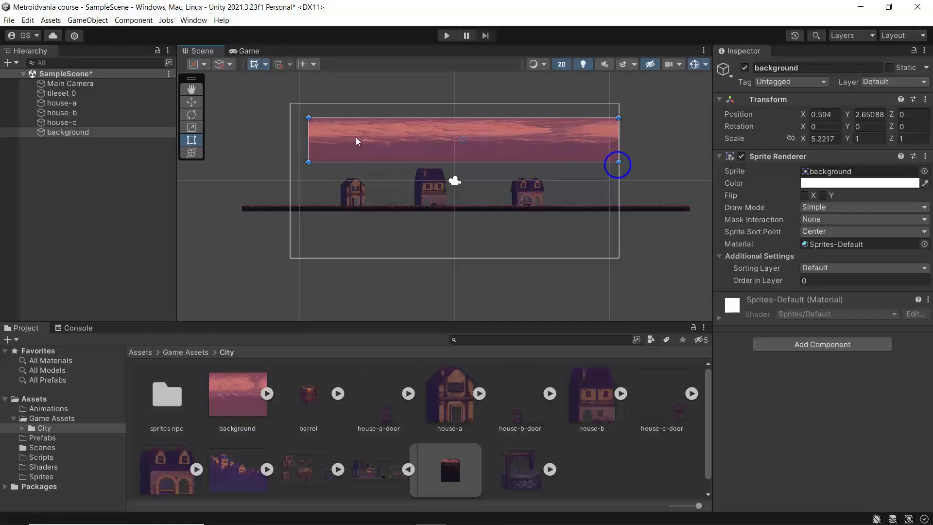
pyautogui.moveTo(308, 136); pyautogui.dragTo(291, 135)
pyautogui.moveTo(396, 118); pyautogui.dragTo(401, 42)
pyautogui.moveTo(420, 162); pyautogui.dragTo(421, 207)
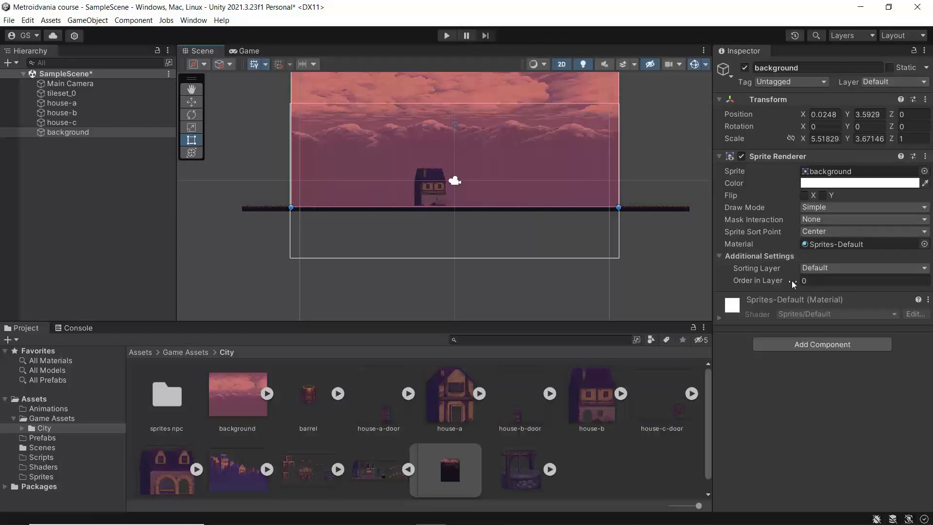
# Step: Set the background sprite's Order in Layer to -10
pyautogui.moveTo(791, 281); pyautogui.dragTo(785, 279)
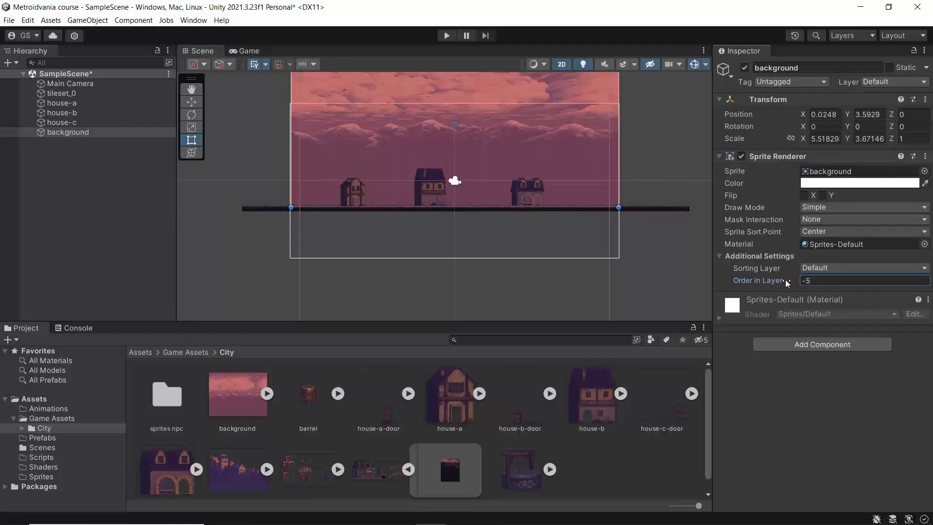
pyautogui.click(828, 281)
pyautogui.write('-')
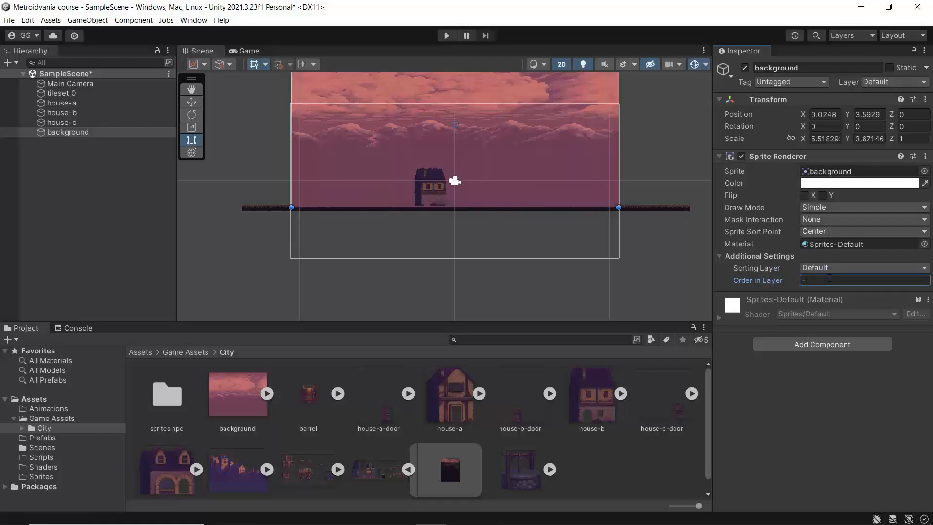
pyautogui.write('=')
pyautogui.press('BackSpace')
pyautogui.write('10')
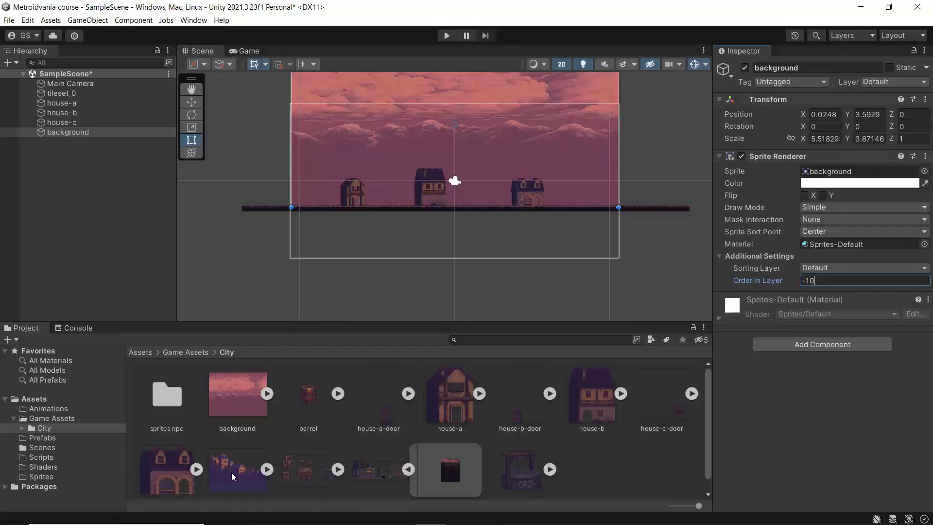
# Step: Add the middleground sprite and stretch it across the camera frame's width and upward, at a scale of about 5.55 by 2.47
pyautogui.moveTo(232, 472); pyautogui.dragTo(68, 181)
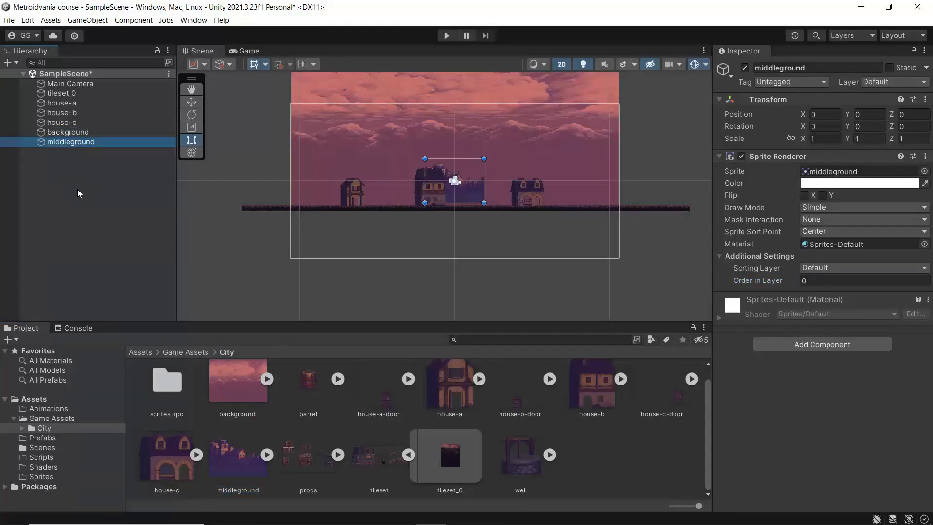
pyautogui.moveTo(422, 169); pyautogui.dragTo(288, 173)
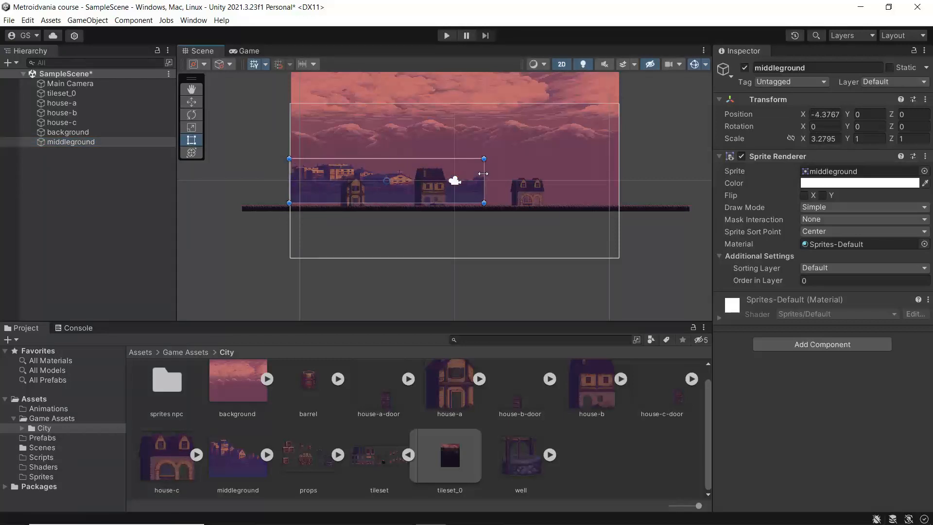
pyautogui.moveTo(484, 174); pyautogui.dragTo(619, 177)
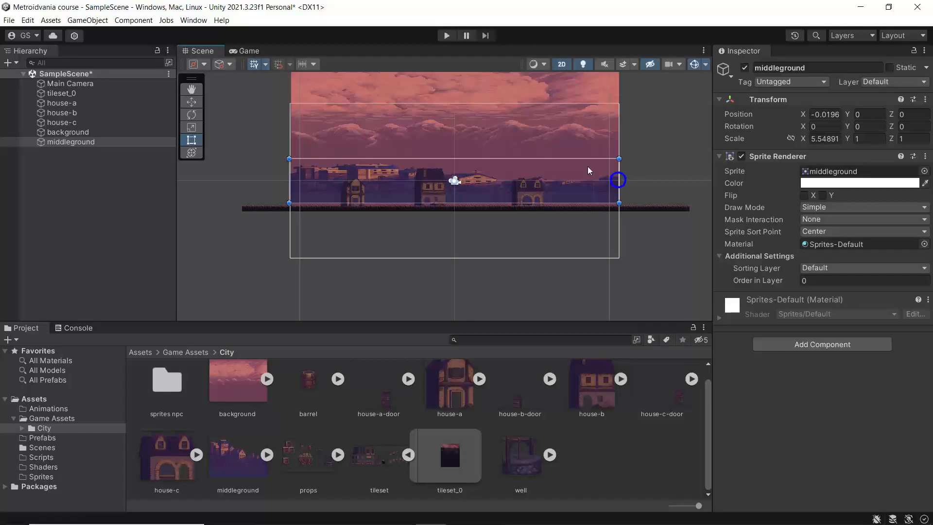
pyautogui.moveTo(526, 159); pyautogui.dragTo(536, 93)
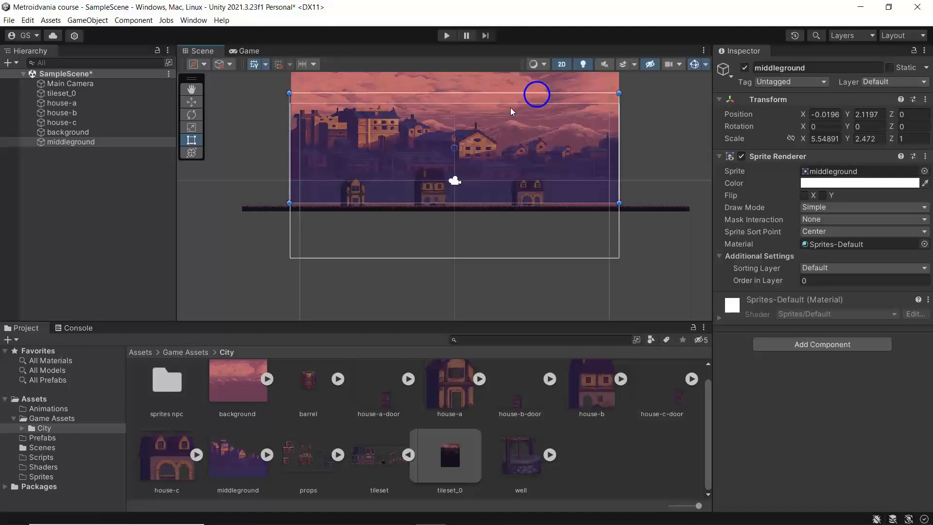
pyautogui.scroll(1, 361, 215)
pyautogui.scroll(2, 362, 215)
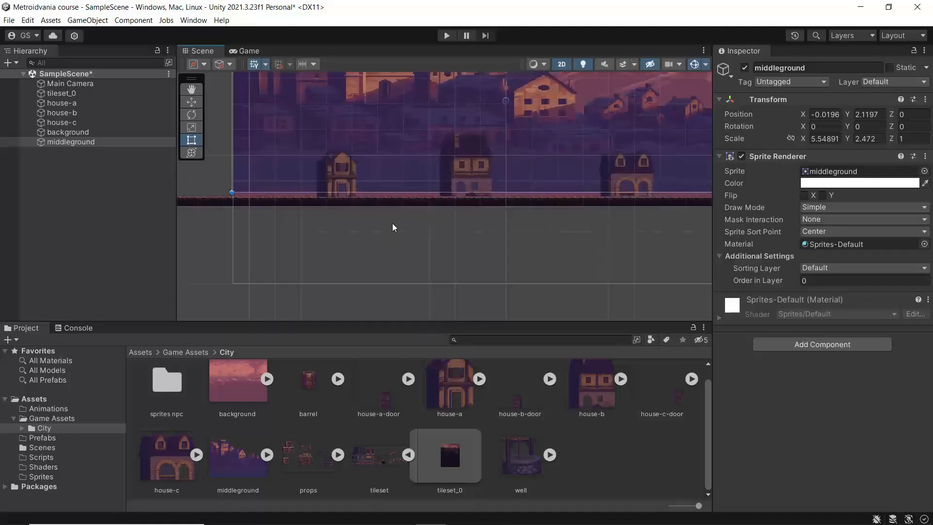
pyautogui.scroll(-4, 393, 227)
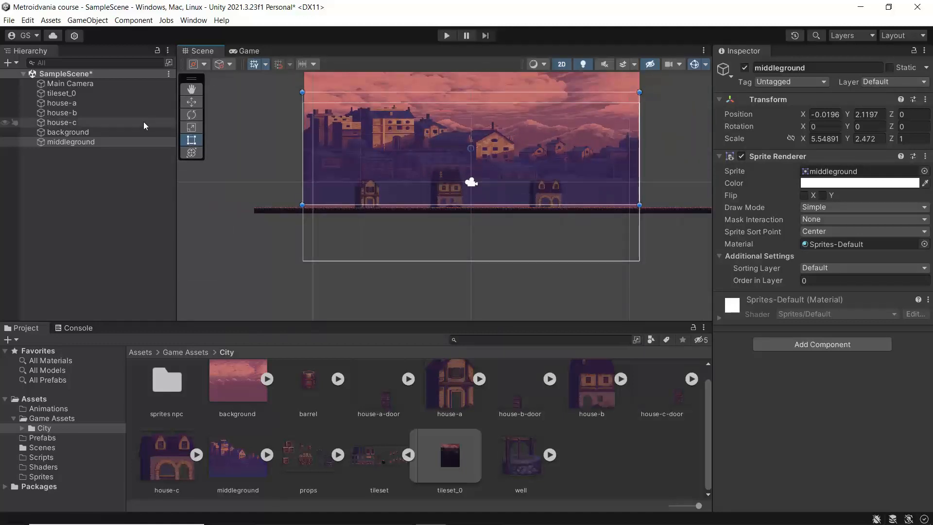
# Step: Check the scene in the Game view and extend the middleground's lower edge to the ground's underside, at a Y scale of about 2.68
pyautogui.click(249, 52)
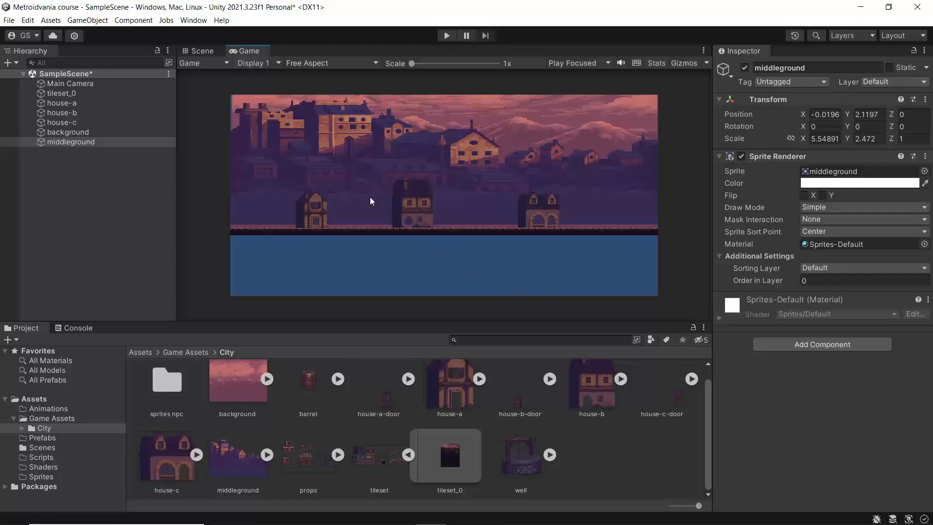
pyautogui.scroll(5, 405, 209)
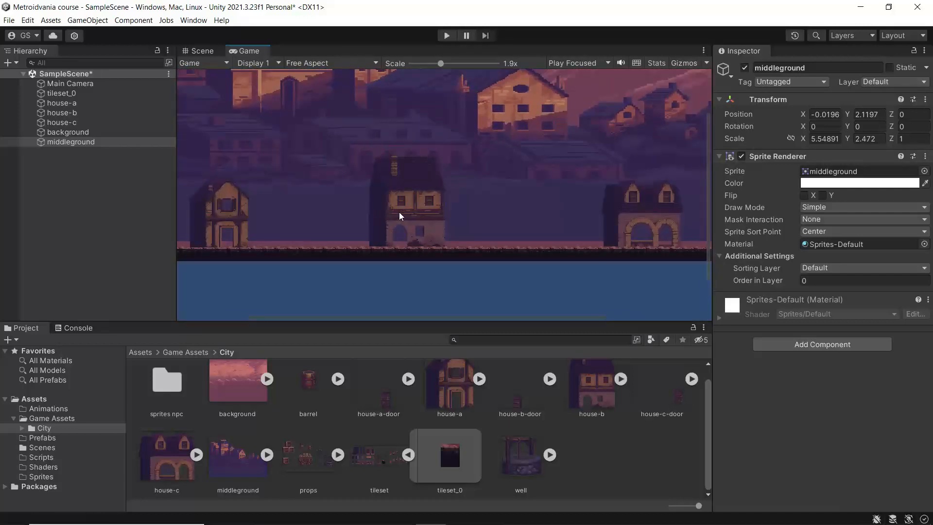
pyautogui.click(197, 50)
pyautogui.scroll(4, 347, 164)
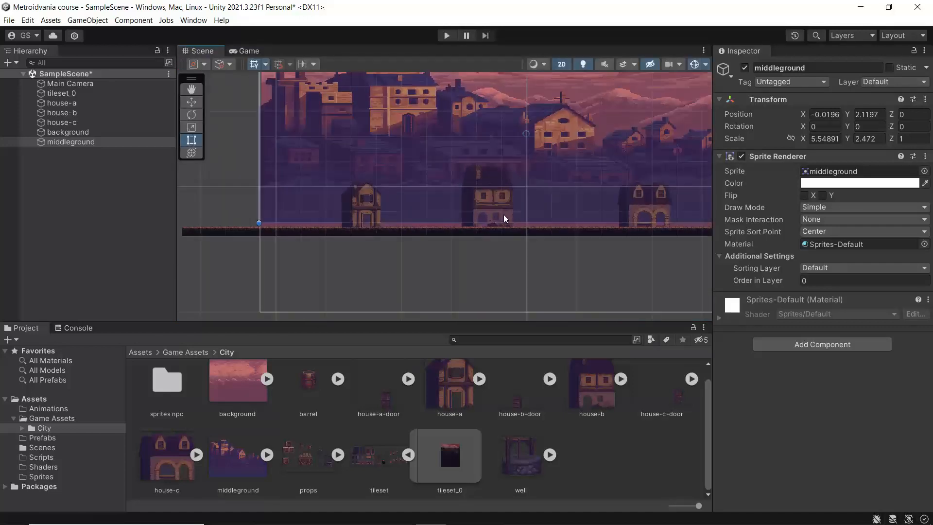
pyautogui.moveTo(538, 222)
pyautogui.mouseDown()
pyautogui.moveTo(541, 264)
pyautogui.moveTo(536, 237)
pyautogui.mouseUp()
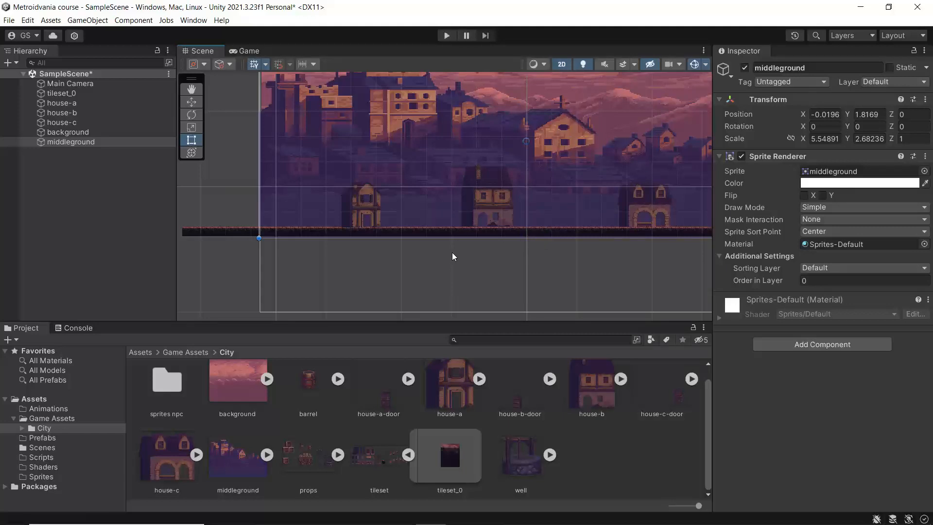
pyautogui.scroll(-3, 452, 252)
pyautogui.moveTo(484, 252); pyautogui.dragTo(450, 251, button='middle')
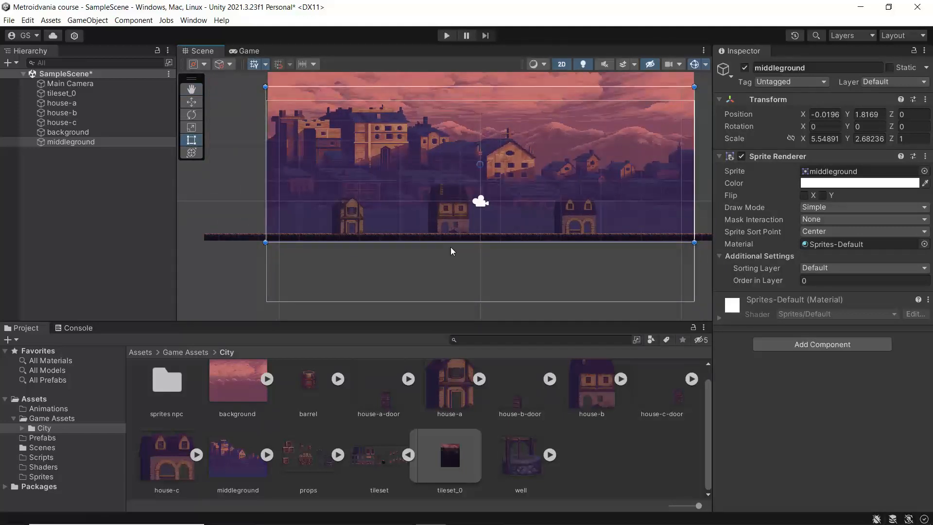
# Step: Try to extend the tileset_0 ground downward to a height of about 0.75
pyautogui.click(62, 93)
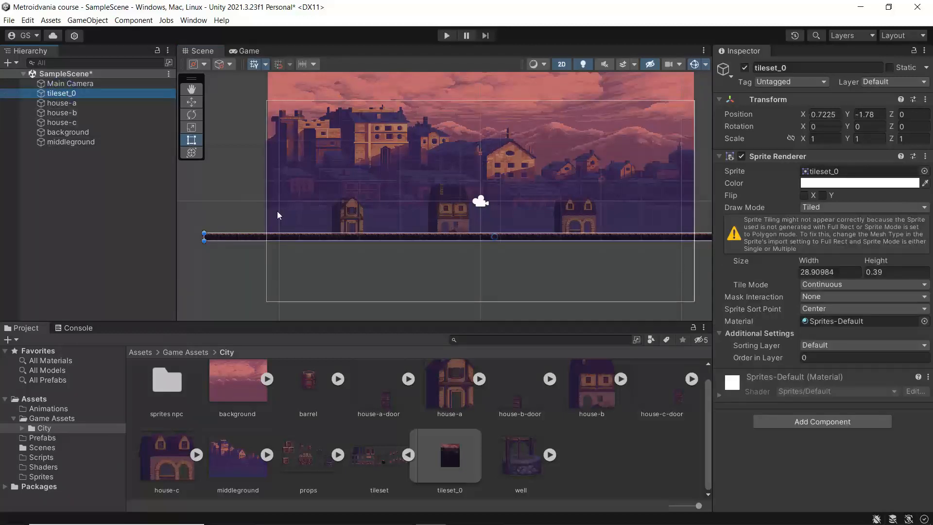
pyautogui.moveTo(455, 240); pyautogui.dragTo(456, 248)
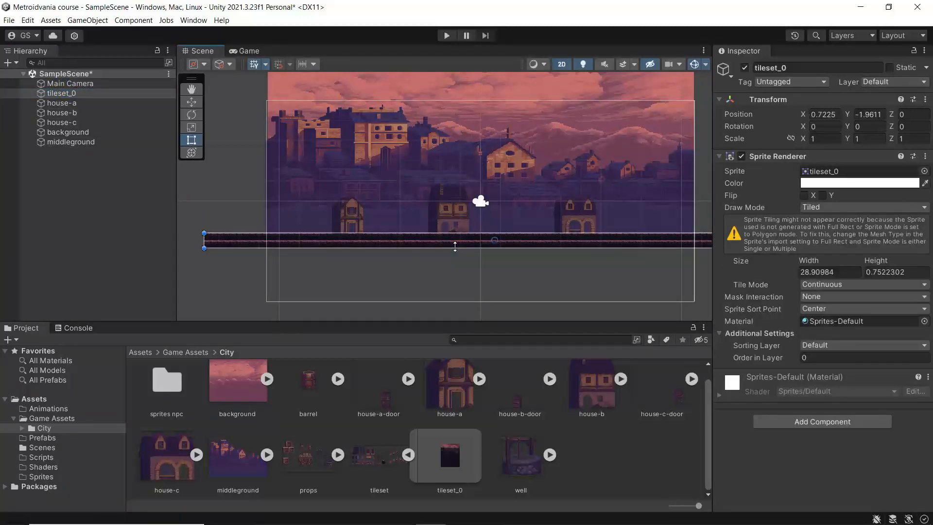
pyautogui.hotkey('ctrl', 'z')
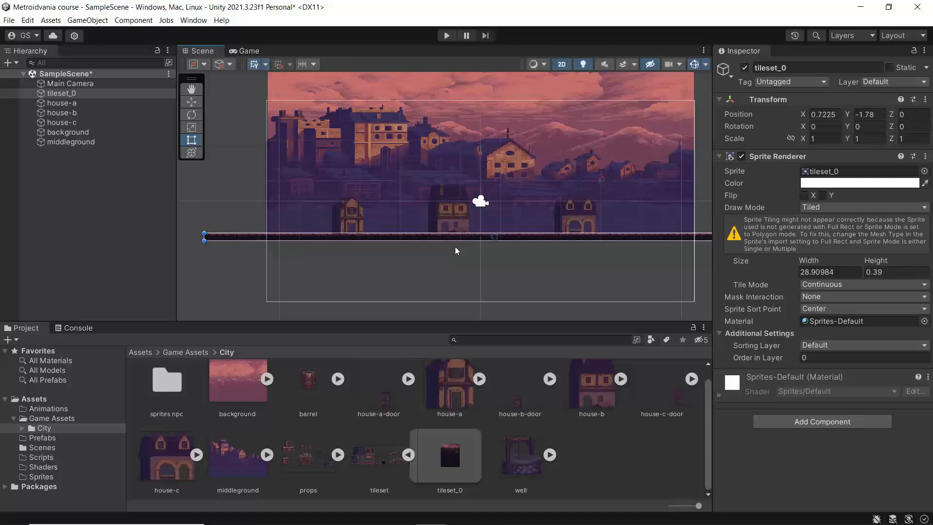
# Step: Set the scale of house-a to 2 in both X and Y
pyautogui.click(65, 103)
pyautogui.scroll(1, 369, 202)
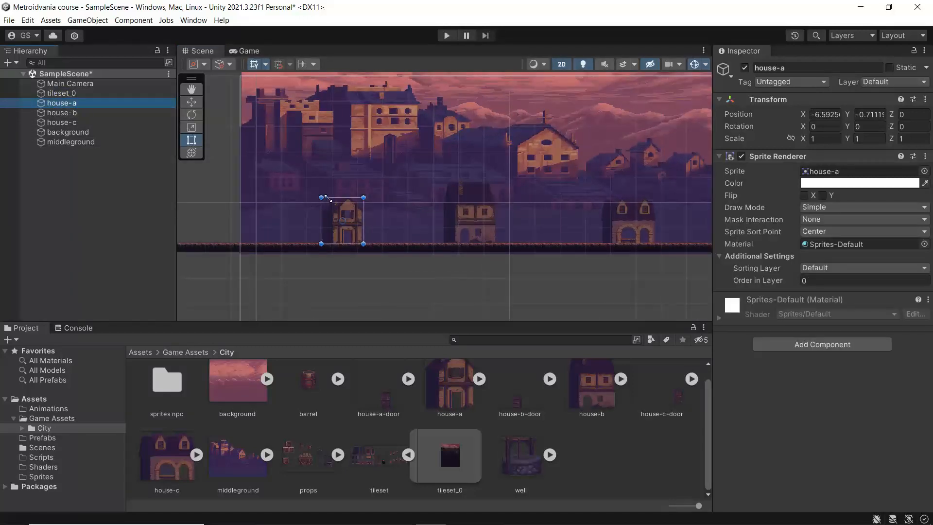
pyautogui.click(824, 139)
pyautogui.write('2')
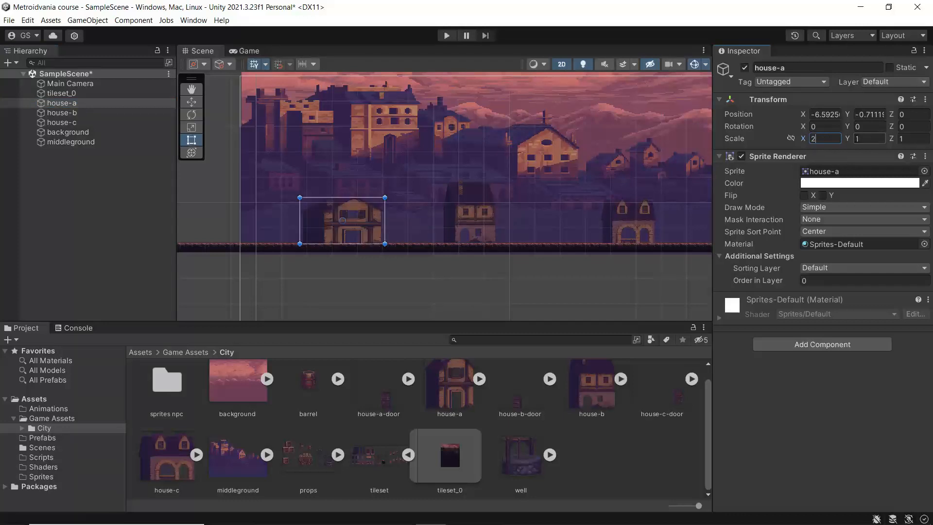
pyautogui.press('Tab')
pyautogui.write('2')
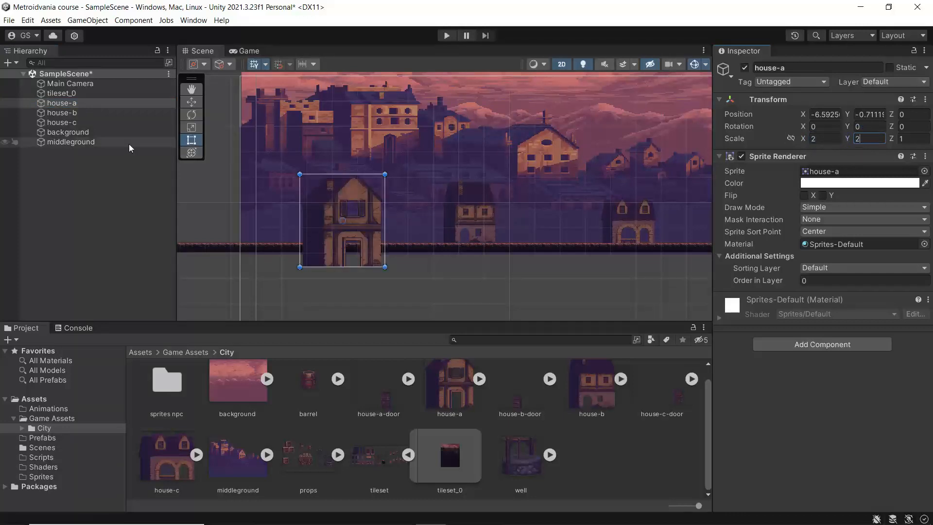
# Step: Set the scale of house-b to 2 in both X and Y
pyautogui.click(58, 112)
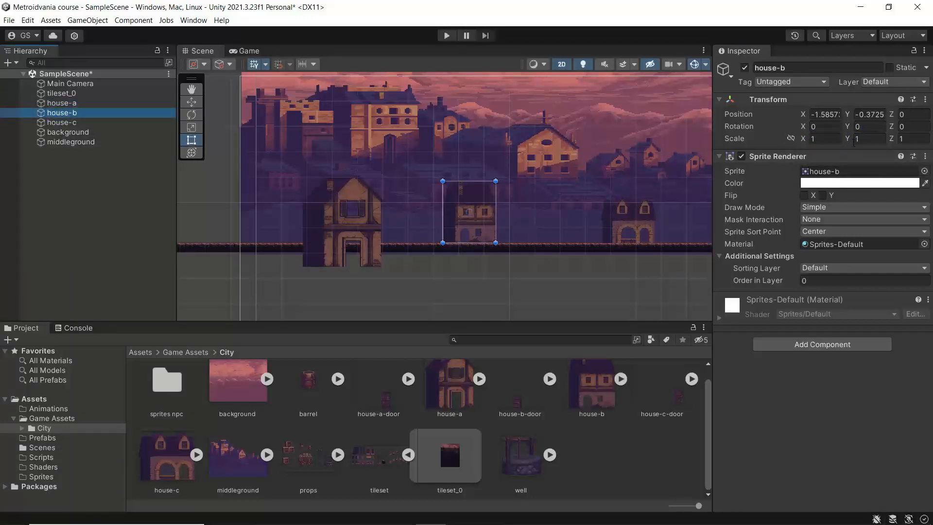
pyautogui.click(825, 139)
pyautogui.write('2')
pyautogui.press('Tab')
pyautogui.write('2')
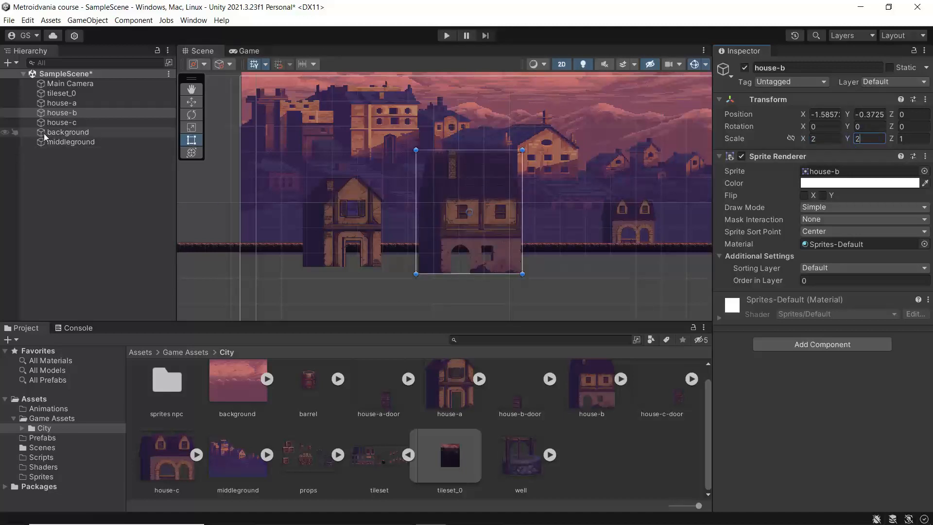
# Step: Set the scale of house-c to 2 in both X and Y
pyautogui.click(57, 122)
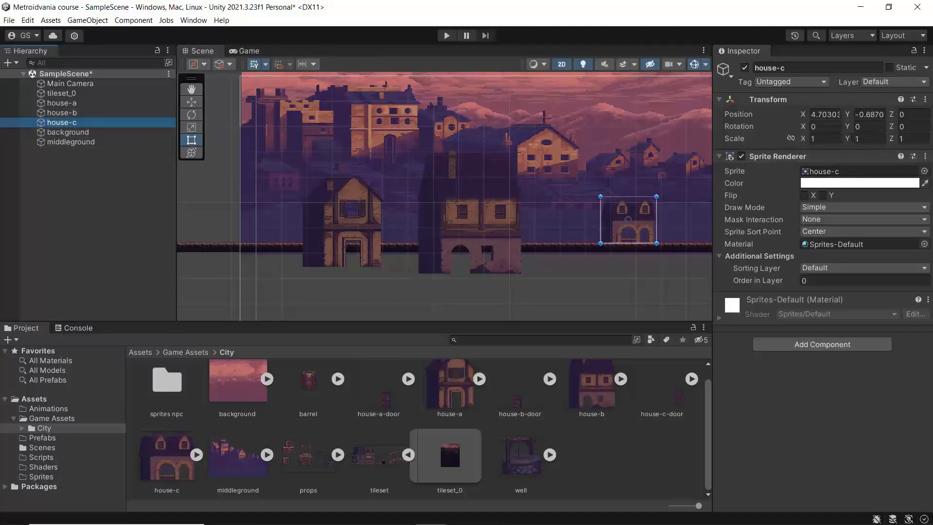
pyautogui.click(824, 139)
pyautogui.write('2')
pyautogui.press('Tab')
pyautogui.write('2')
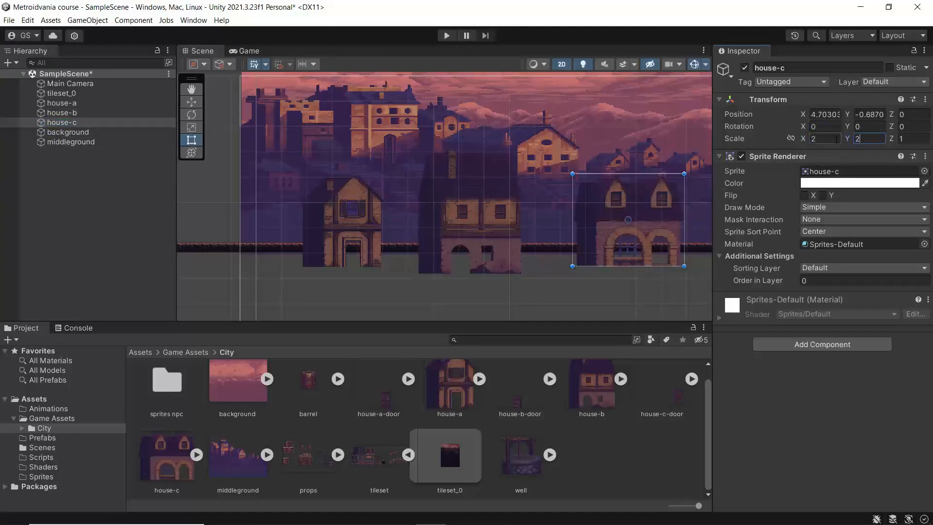
# Step: Raise house-a, house-b and house-c so they stand on the ground, at about Y 0.27, 0.9 and 0.25
pyautogui.click(61, 103)
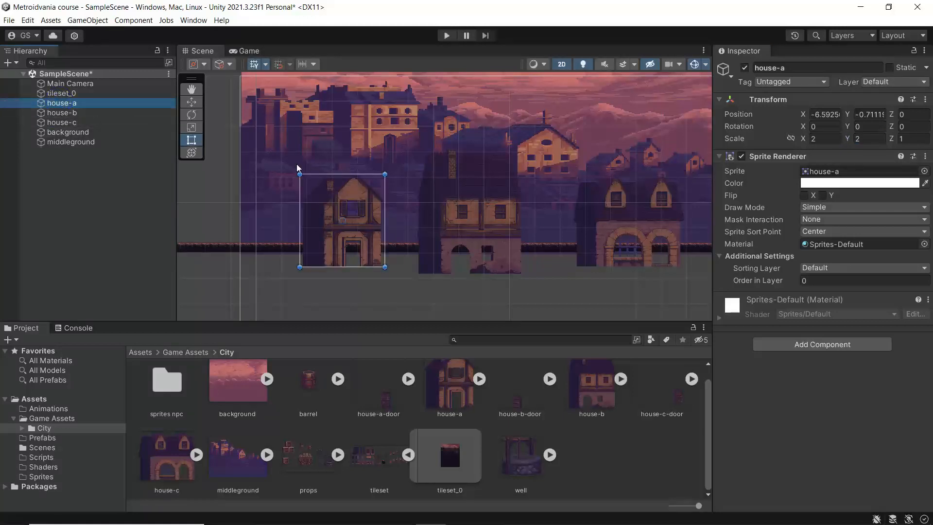
pyautogui.click(191, 102)
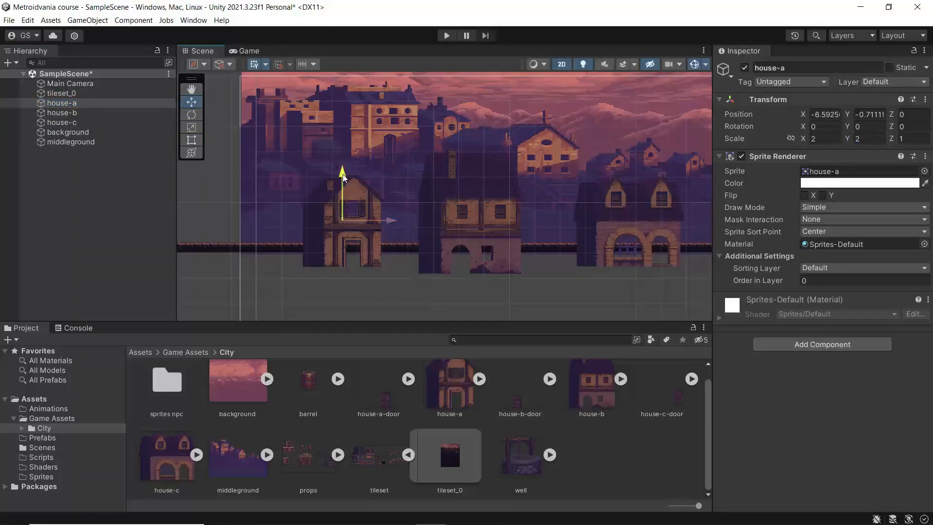
pyautogui.moveTo(343, 174); pyautogui.dragTo(343, 150)
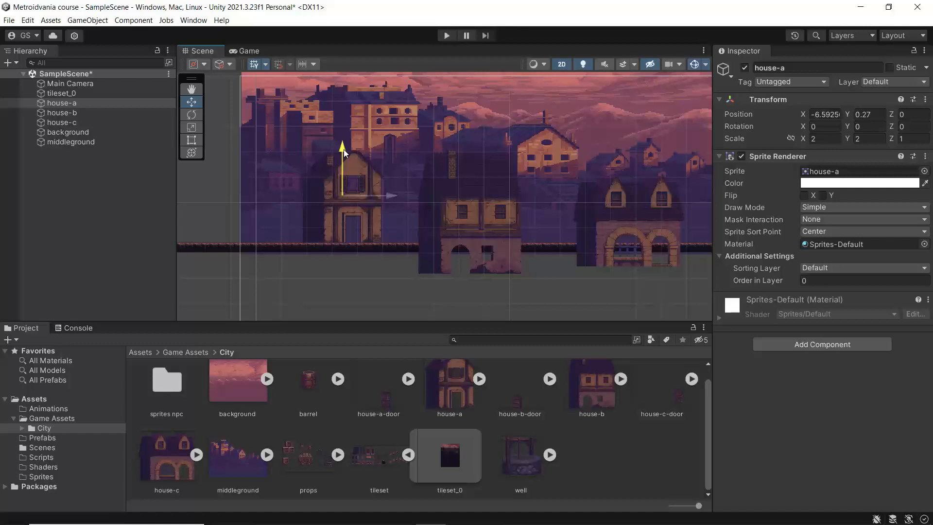
pyautogui.click(78, 112)
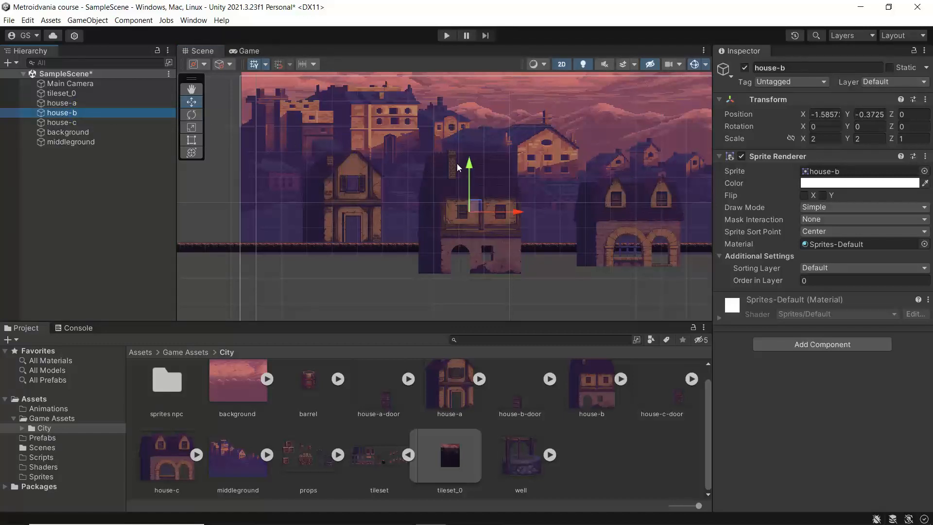
pyautogui.moveTo(469, 165); pyautogui.dragTo(476, 132)
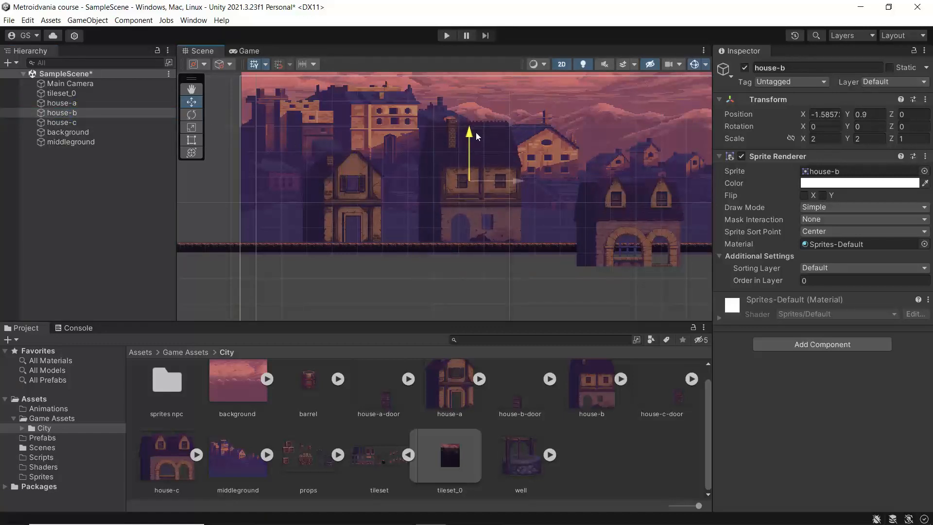
pyautogui.click(66, 124)
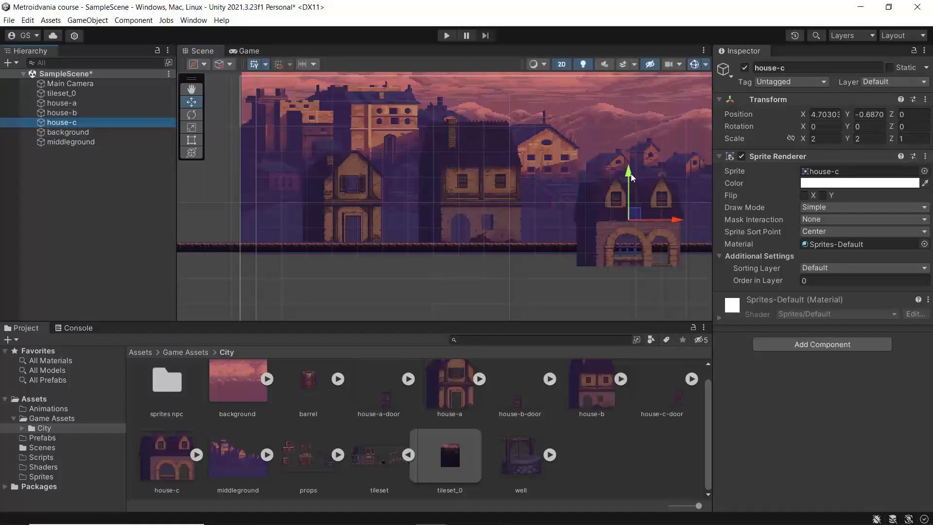
pyautogui.moveTo(630, 174); pyautogui.dragTo(633, 149)
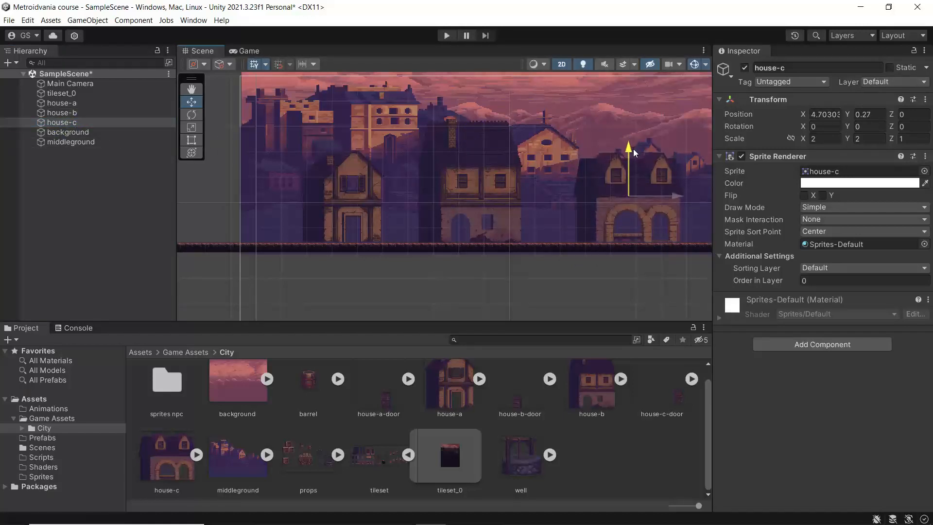
# Step: Move house-c farther from house-b along the ground to about X 6.56 and preview the scene in the Game view
pyautogui.scroll(-2, 585, 275)
pyautogui.moveTo(585, 275); pyautogui.dragTo(390, 258, button='middle')
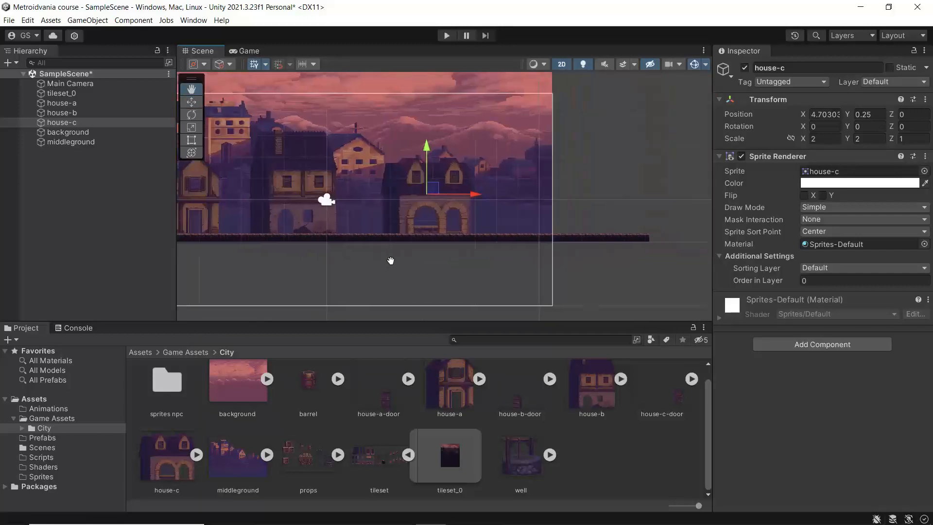
pyautogui.moveTo(466, 193); pyautogui.dragTo(506, 198)
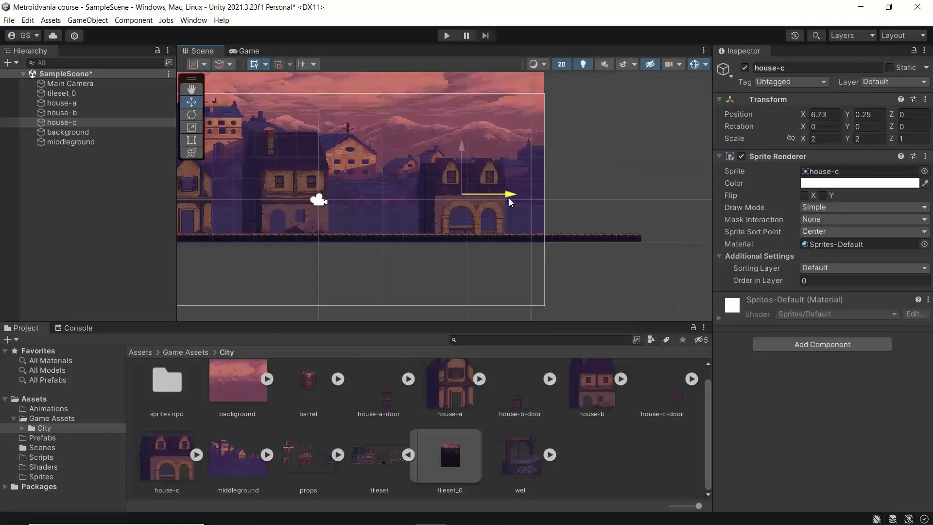
pyautogui.moveTo(509, 198); pyautogui.dragTo(505, 199)
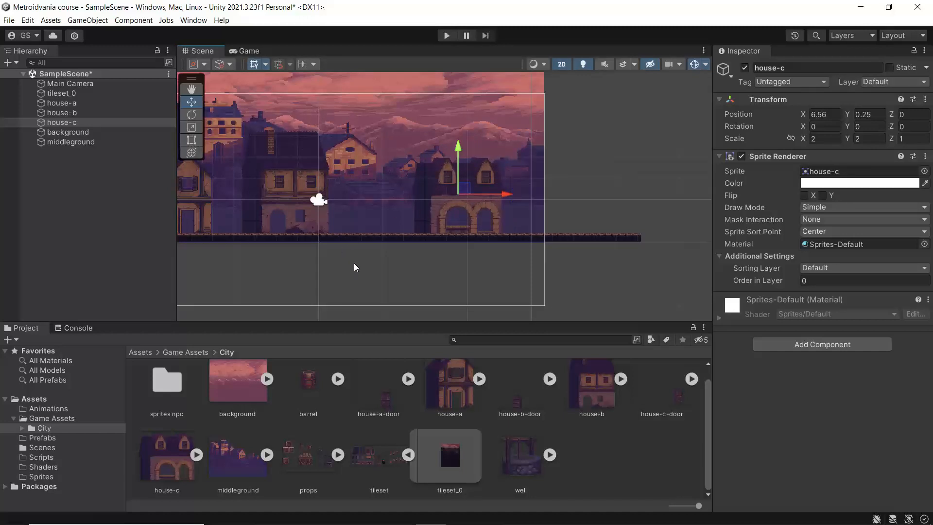
pyautogui.scroll(8, 447, 228)
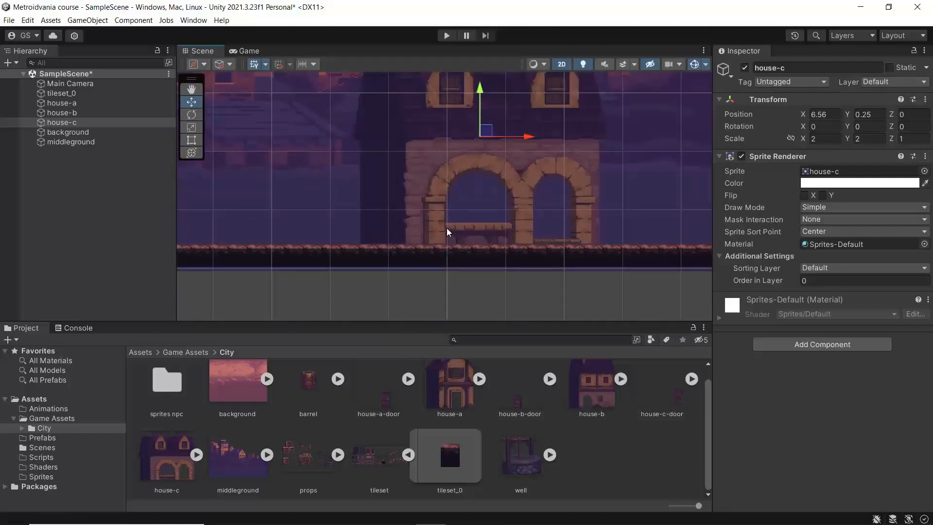
pyautogui.scroll(-8, 446, 230)
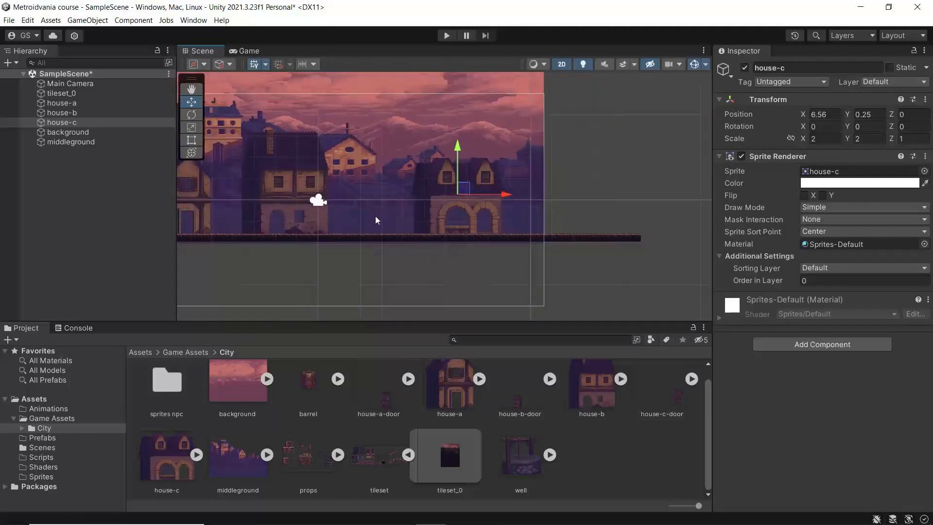
pyautogui.moveTo(377, 221); pyautogui.dragTo(477, 221, button='middle')
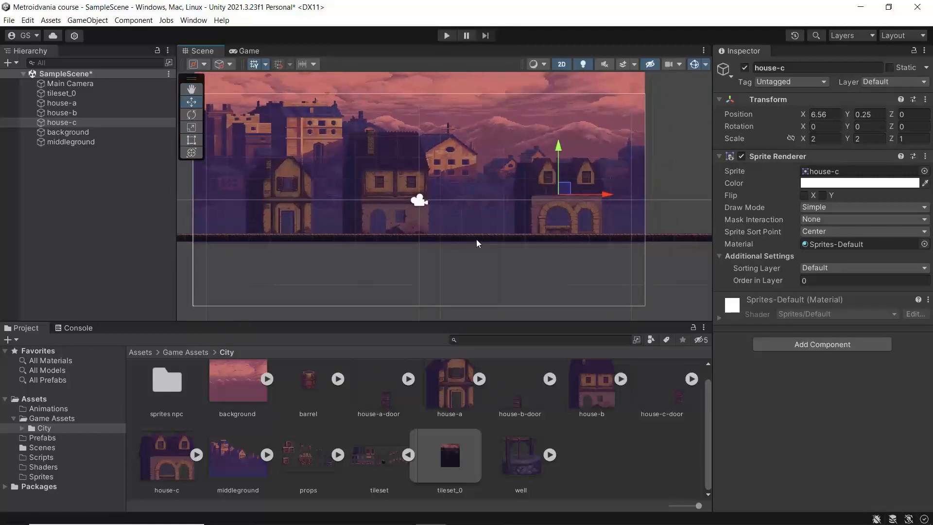
pyautogui.hotkey('ctrl', '2')
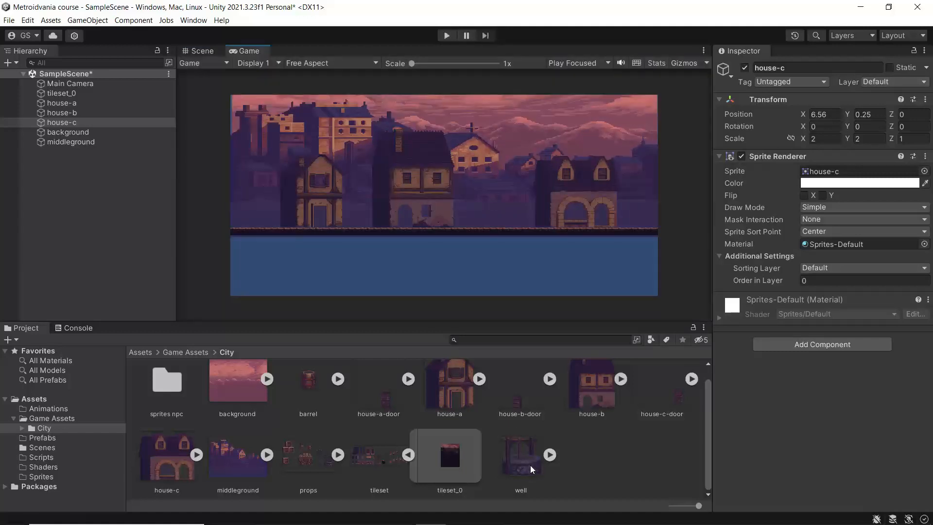
# Step: Add the well sprite to the scene and set its Order in Layer to 1
pyautogui.moveTo(530, 468); pyautogui.dragTo(88, 180)
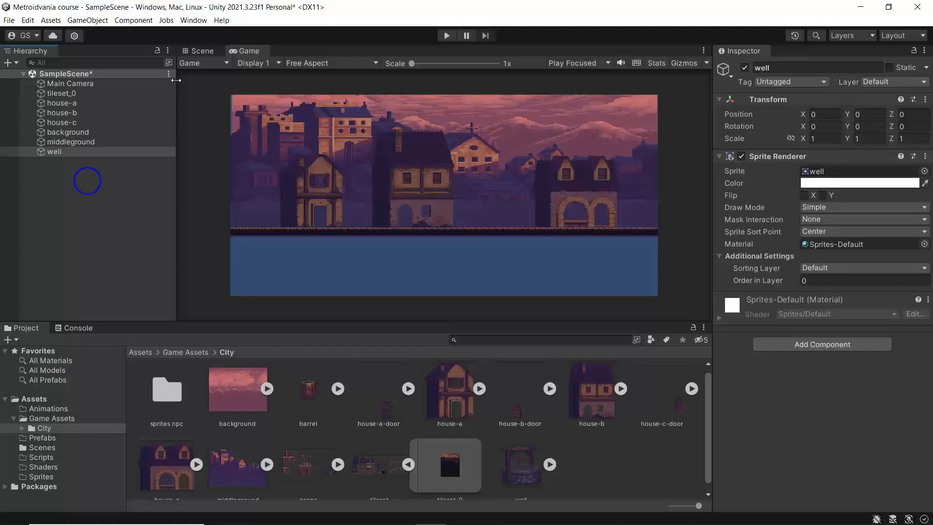
pyautogui.click(196, 52)
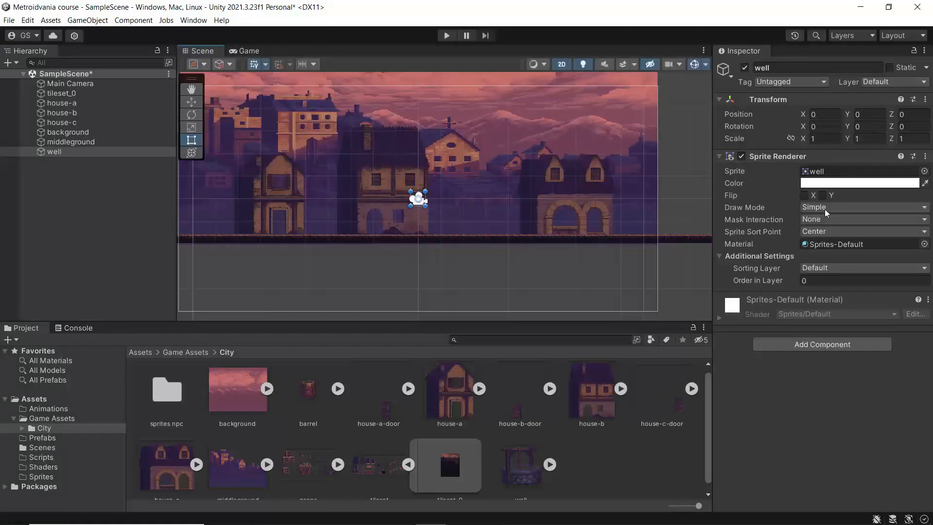
pyautogui.click(782, 286)
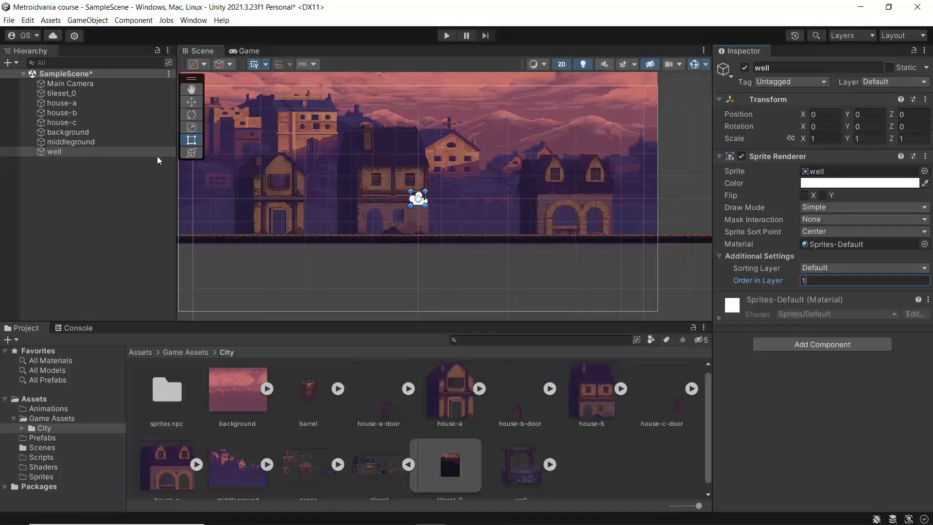
# Step: Move the well down between house-b and house-c, to about X 2.21, Y -1.13
pyautogui.click(192, 102)
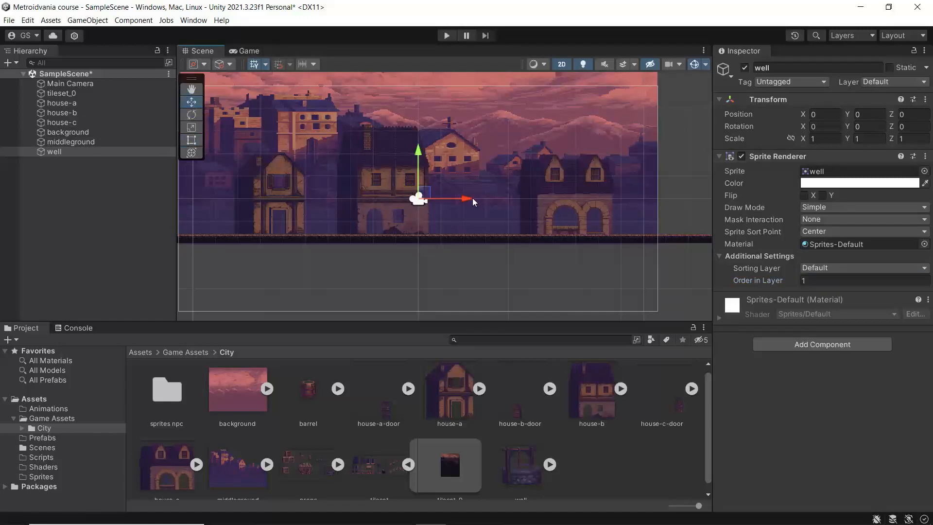
pyautogui.moveTo(474, 201); pyautogui.dragTo(523, 198)
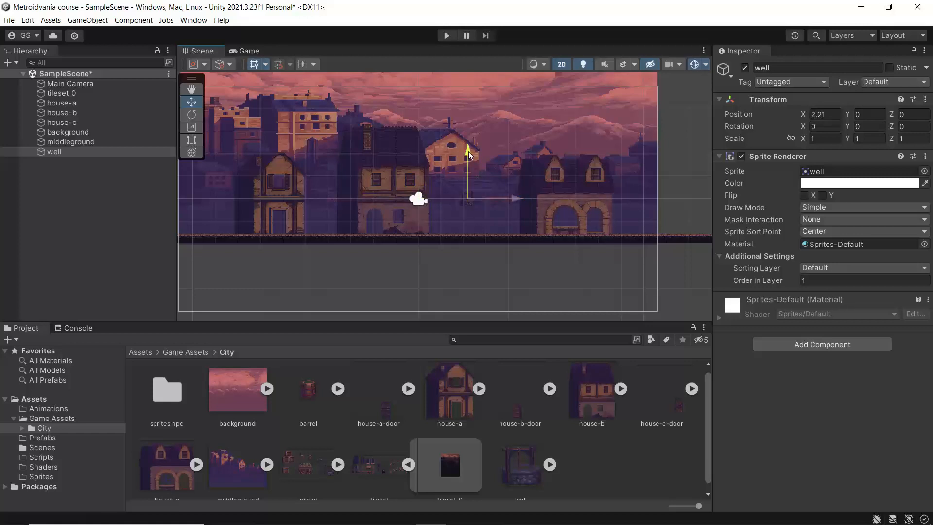
pyautogui.moveTo(469, 155); pyautogui.dragTo(465, 180)
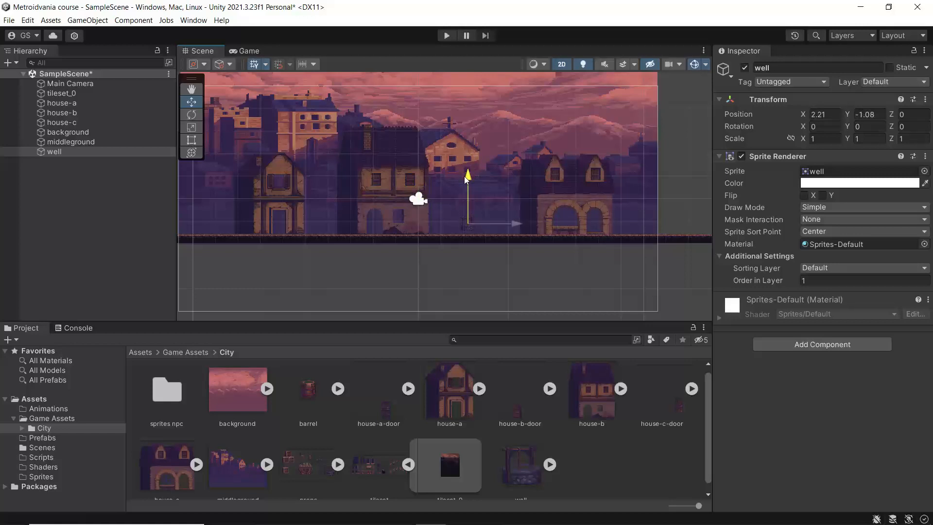
# Step: Set the scale of the well to 2 in both X and Y
pyautogui.click(822, 139)
pyautogui.write('2')
pyautogui.press('Tab')
pyautogui.write('2')
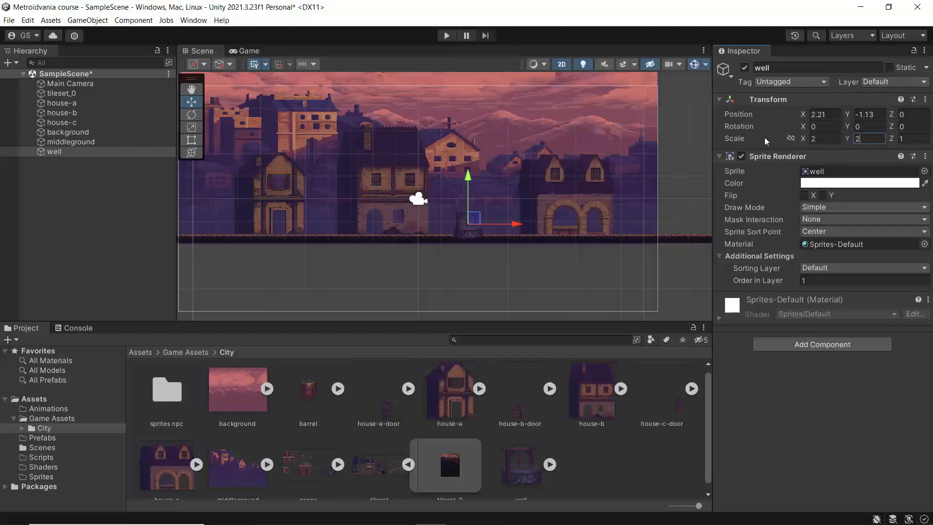
# Step: Raise the well onto the ground and shift it closer to house-b, at about X 1.514, Y -0.946
pyautogui.scroll(2, 448, 187)
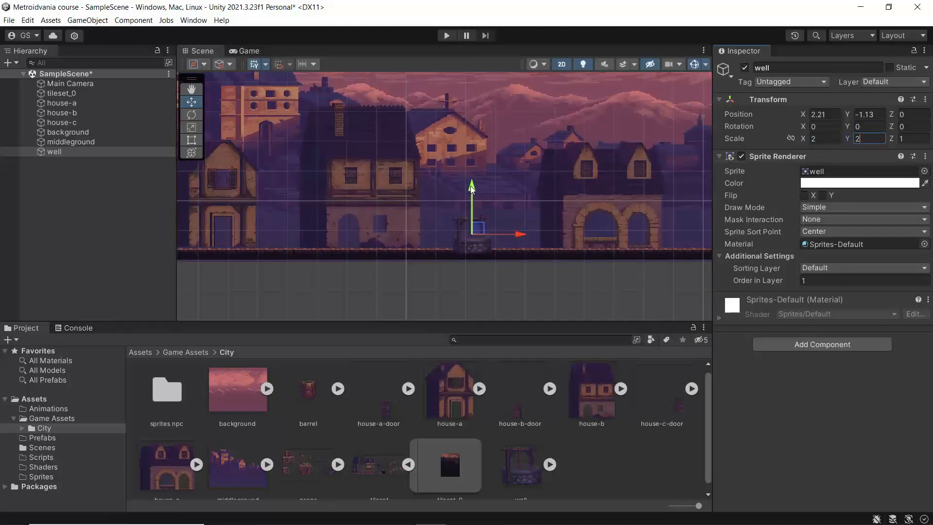
pyautogui.moveTo(472, 189); pyautogui.dragTo(468, 180)
pyautogui.scroll(1, 468, 219)
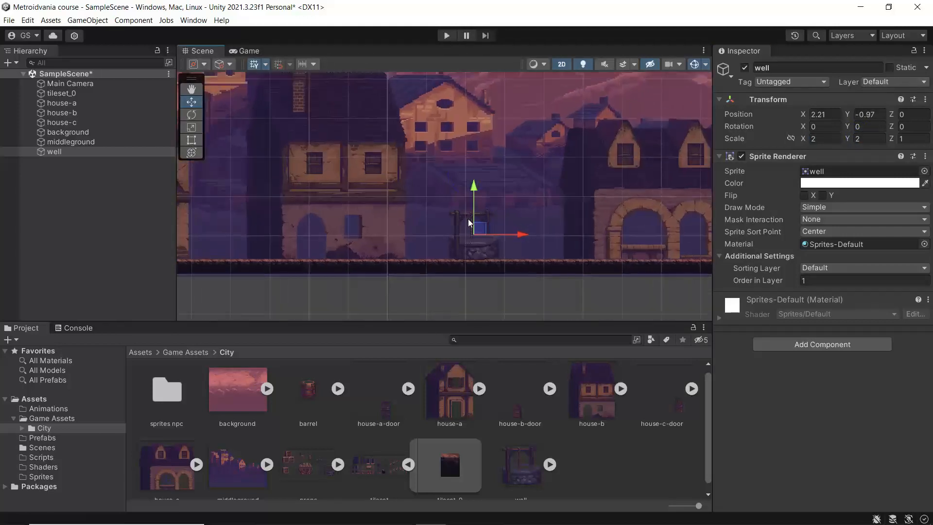
pyautogui.scroll(5, 476, 256)
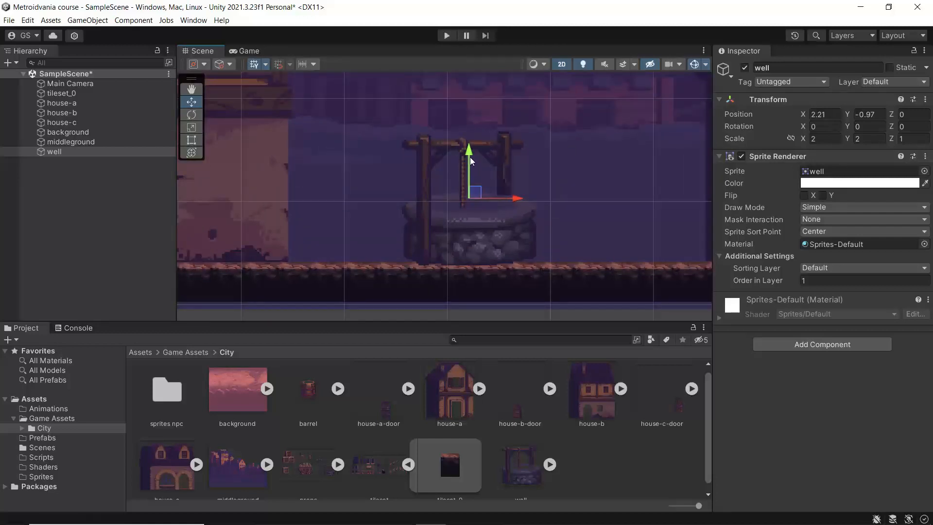
pyautogui.moveTo(470, 156); pyautogui.dragTo(467, 150)
pyautogui.moveTo(517, 196); pyautogui.dragTo(446, 205)
pyautogui.scroll(-2, 437, 265)
pyautogui.scroll(-4, 429, 267)
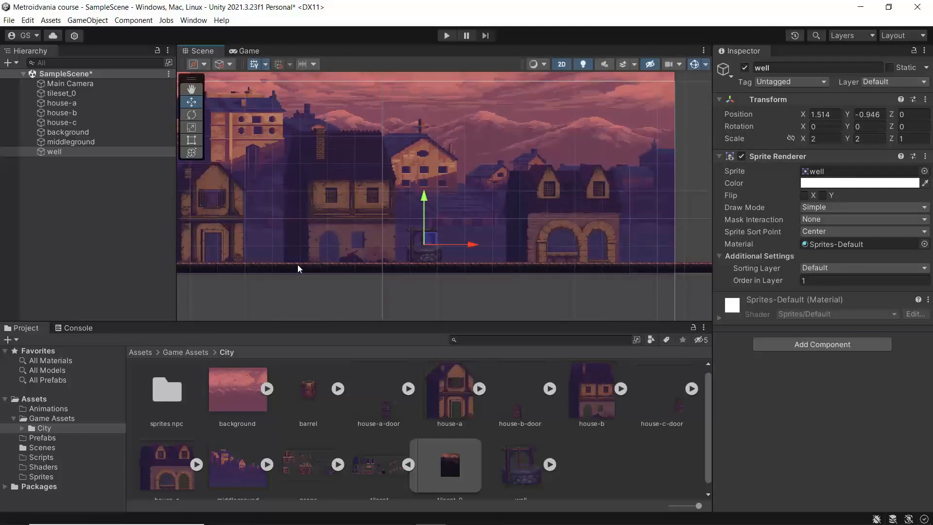
# Step: Place the house-a-door sprite in the scene at the doorway of house-a
pyautogui.scroll(1, 375, 403)
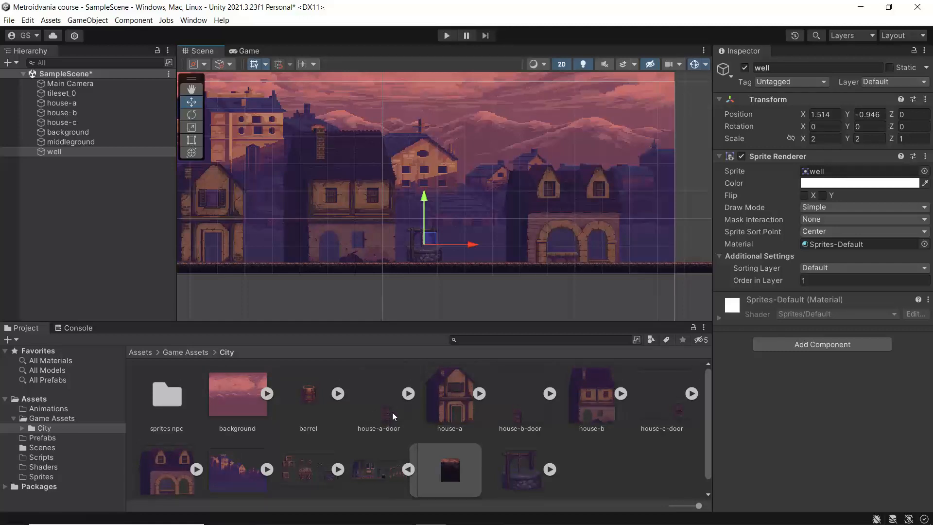
pyautogui.click(406, 394)
pyautogui.click(407, 394)
pyautogui.moveTo(389, 415); pyautogui.dragTo(324, 248)
pyautogui.moveTo(210, 231); pyautogui.dragTo(210, 231)
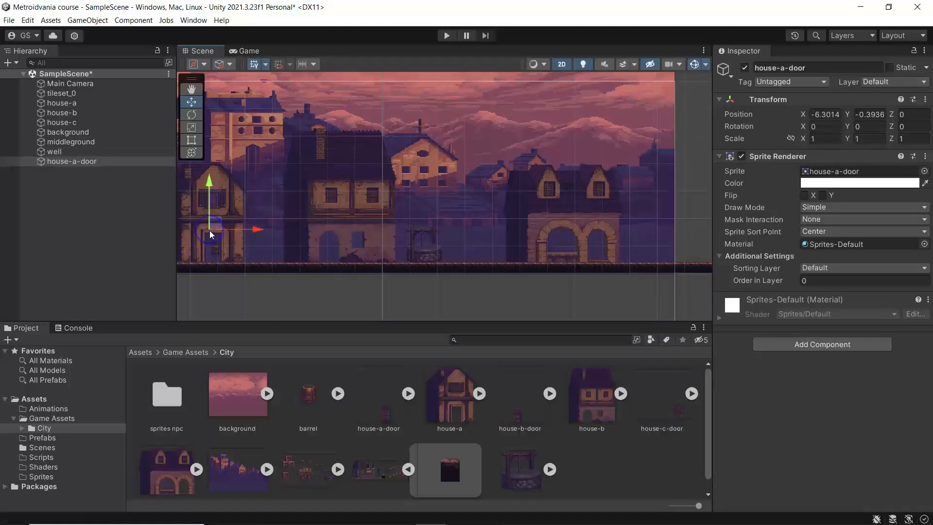
# Step: Set the scale of house-a-door to 2 in both X and Y
pyautogui.click(821, 139)
pyautogui.write('2')
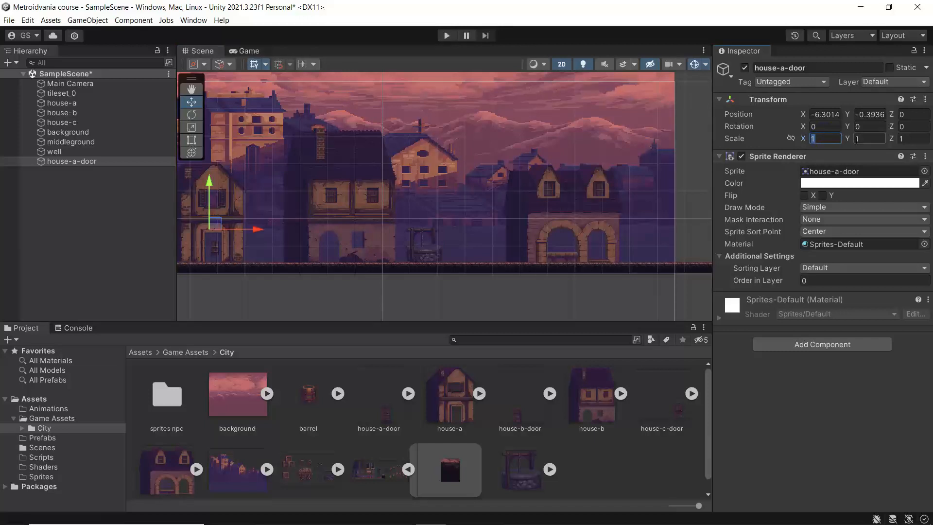
pyautogui.click(863, 140)
pyautogui.write('2')
# Step: Fit house-a-door into the doorway of house-a, at about X -6.59, Y 0.274, and check its lower edge against the ground
pyautogui.scroll(3, 260, 238)
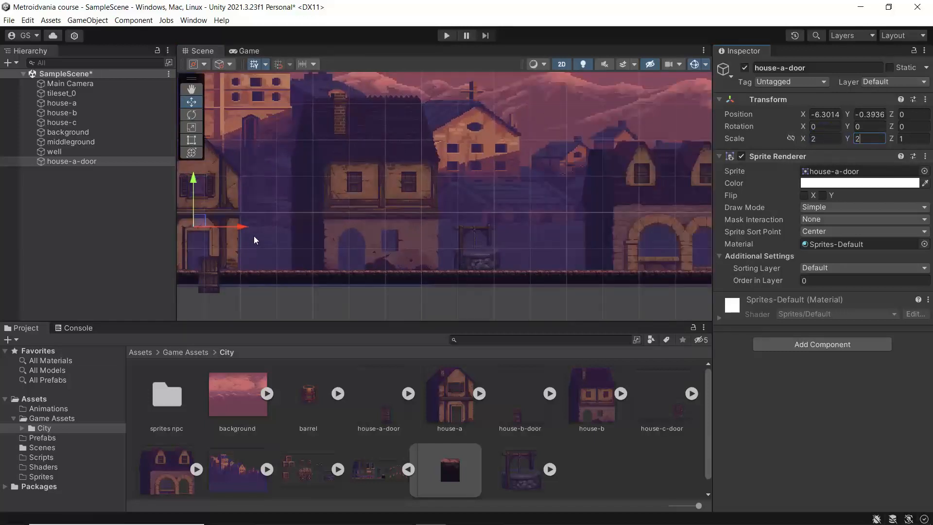
pyautogui.moveTo(254, 236); pyautogui.dragTo(368, 248, button='middle')
pyautogui.moveTo(305, 192); pyautogui.dragTo(290, 165)
pyautogui.moveTo(355, 214); pyautogui.dragTo(344, 214)
pyautogui.scroll(3, 317, 234)
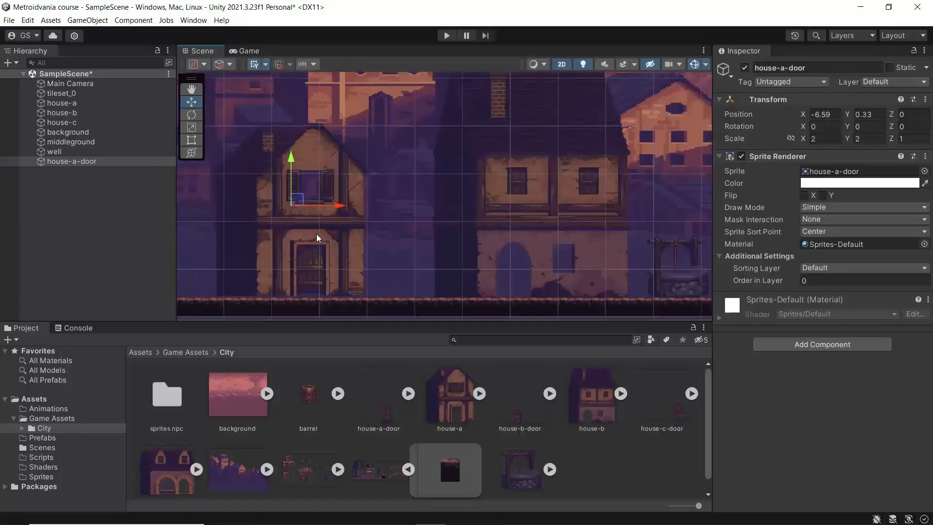
pyautogui.moveTo(279, 153); pyautogui.dragTo(285, 158)
pyautogui.scroll(3, 306, 263)
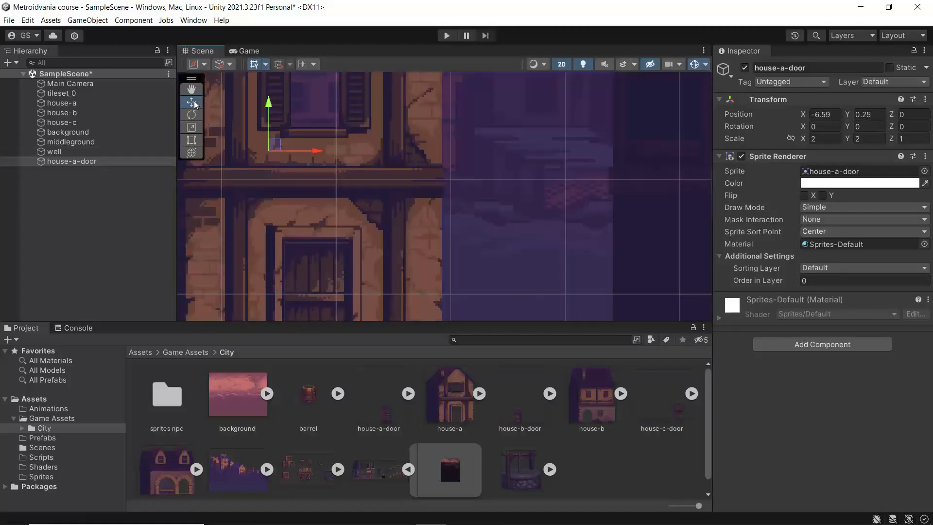
pyautogui.scroll(-2, 295, 262)
pyautogui.moveTo(295, 261); pyautogui.dragTo(299, 215, button='middle')
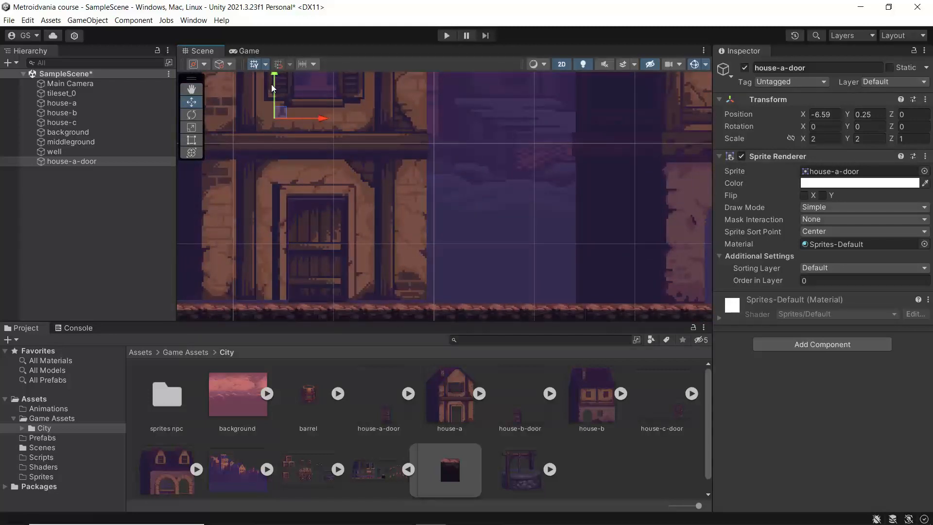
pyautogui.moveTo(273, 86); pyautogui.dragTo(273, 84)
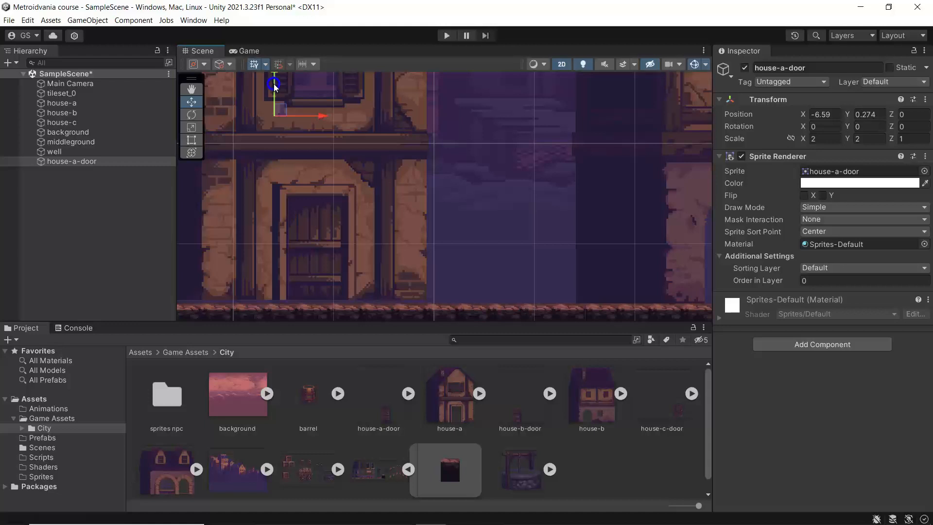
pyautogui.scroll(-5, 287, 228)
pyautogui.scroll(8, 303, 273)
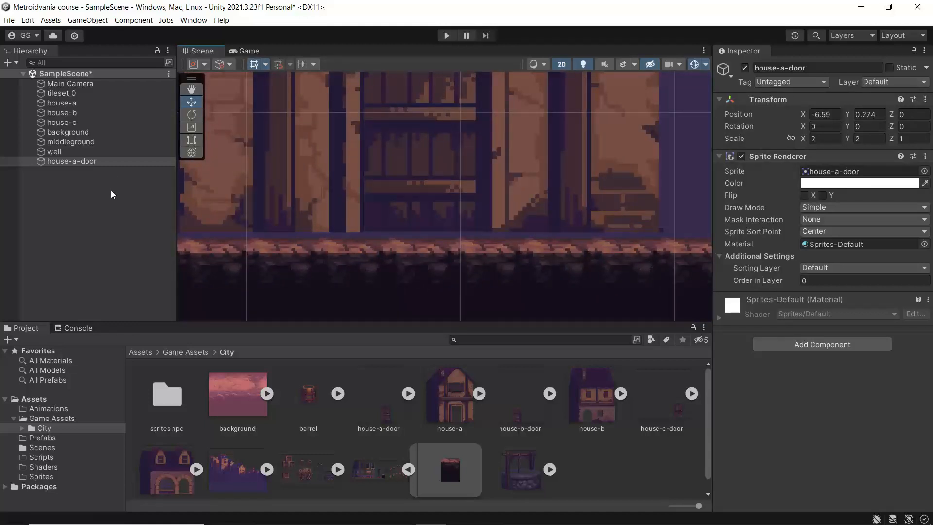
pyautogui.scroll(-8, 341, 186)
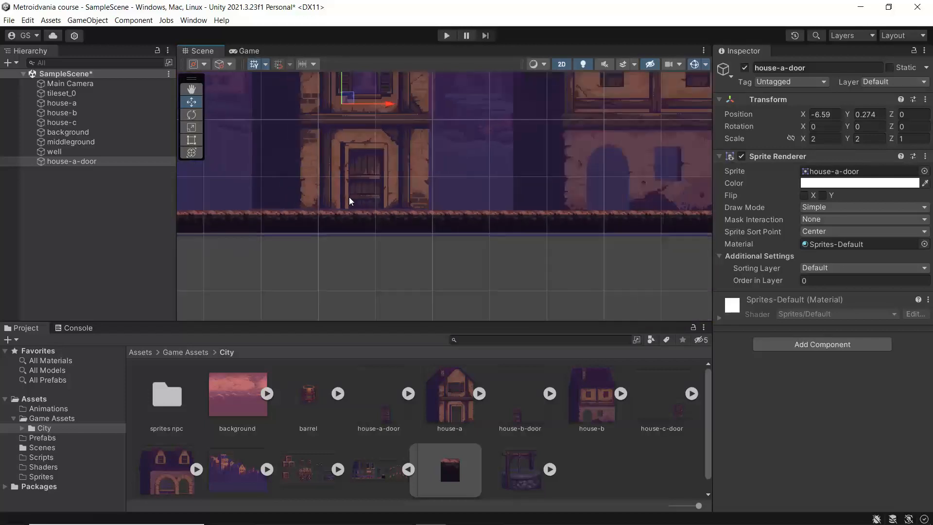
pyautogui.scroll(-2, 349, 200)
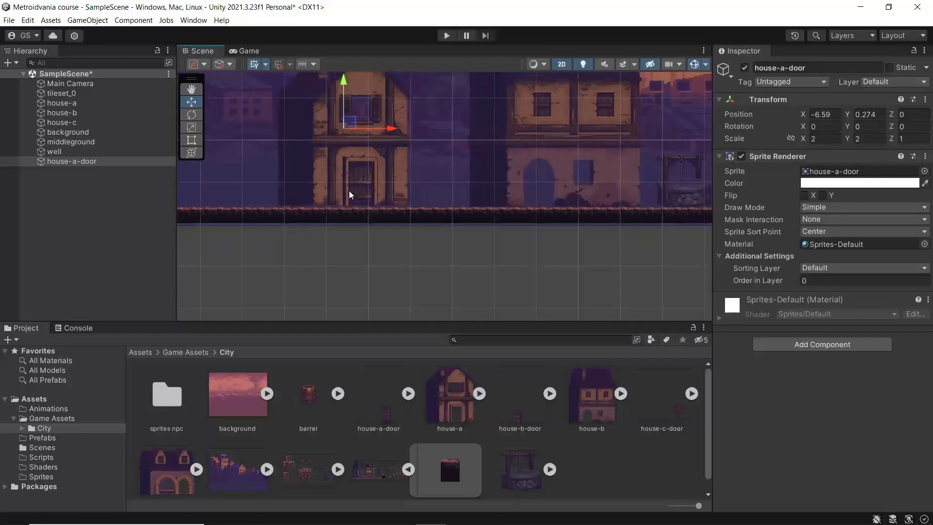
# Step: Make house-a-door a child of house-a
pyautogui.click(317, 136)
pyautogui.click(316, 136)
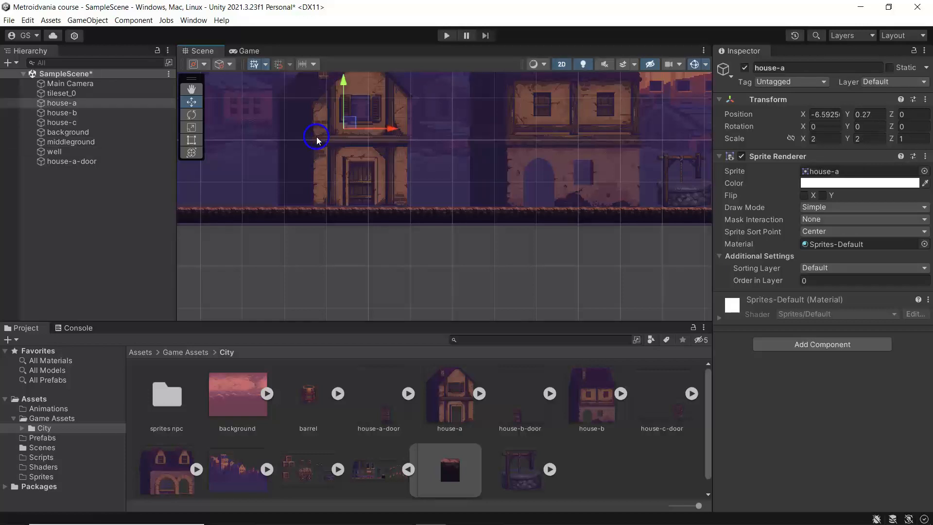
pyautogui.moveTo(317, 140); pyautogui.dragTo(322, 216, button='middle')
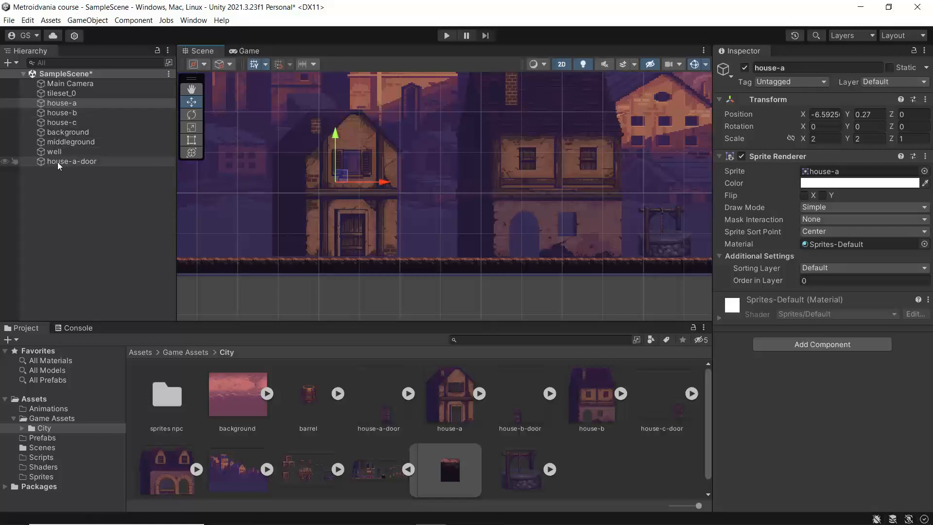
pyautogui.moveTo(57, 162); pyautogui.dragTo(58, 104)
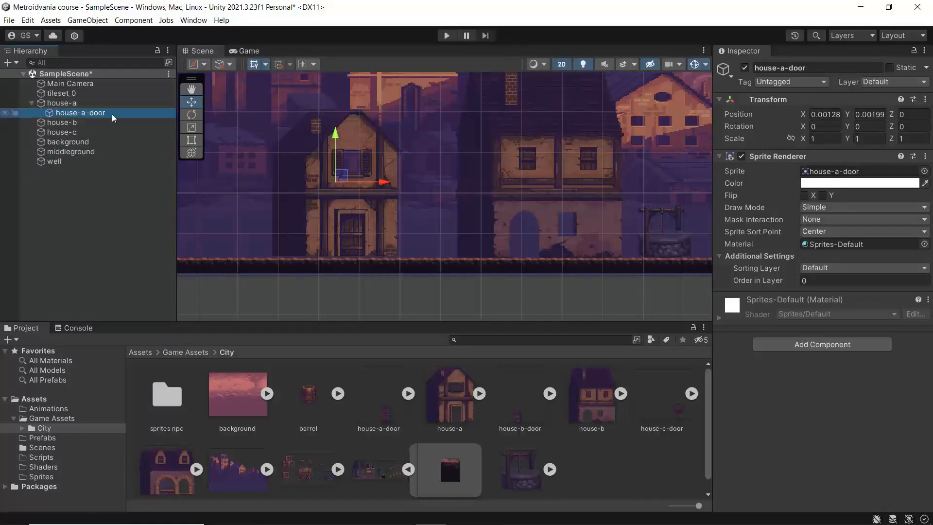
# Step: Lower house-a together with its door to about Y 0.24 so it meets the ground
pyautogui.scroll(2, 346, 228)
pyautogui.click(56, 103)
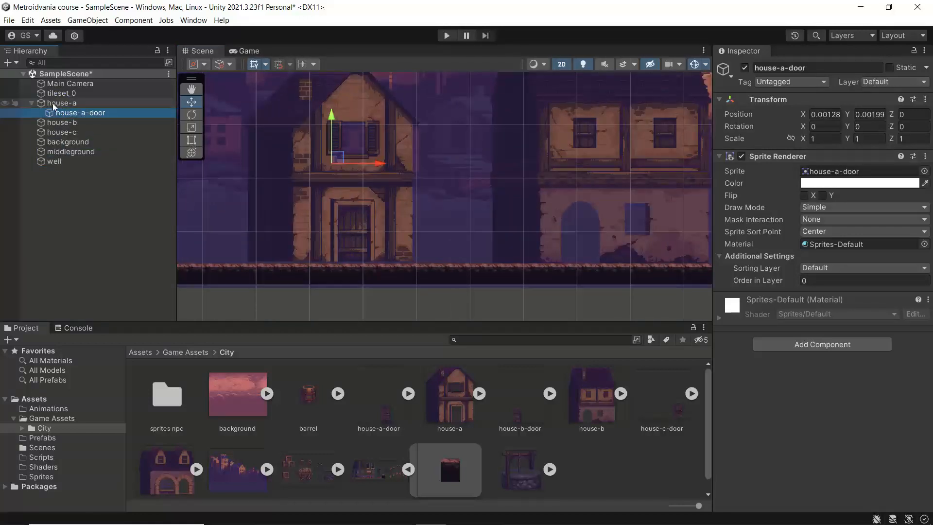
pyautogui.moveTo(334, 117)
pyautogui.mouseDown()
pyautogui.moveTo(334, 90)
pyautogui.moveTo(332, 123)
pyautogui.mouseUp()
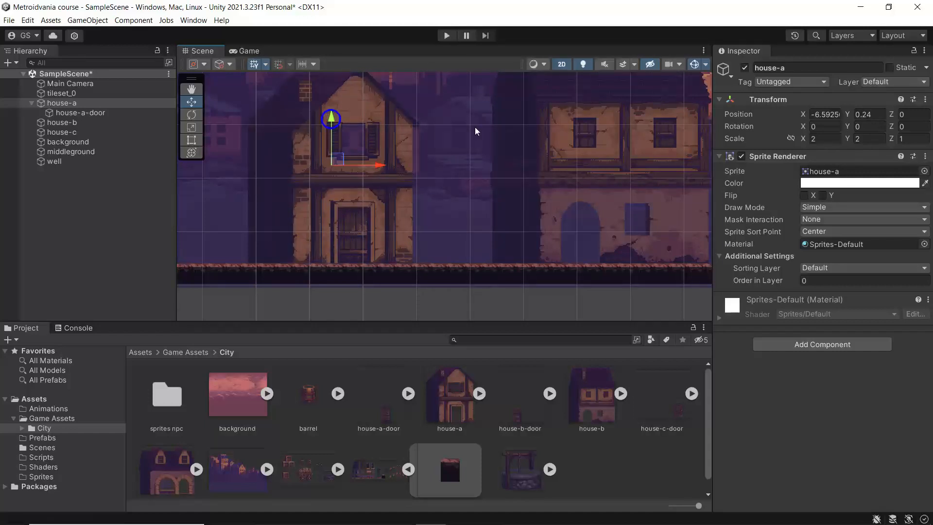
# Step: Add the house-b-door sprite to the scene as a child of house-b
pyautogui.scroll(-4, 504, 187)
pyautogui.moveTo(499, 183); pyautogui.dragTo(368, 195, button='middle')
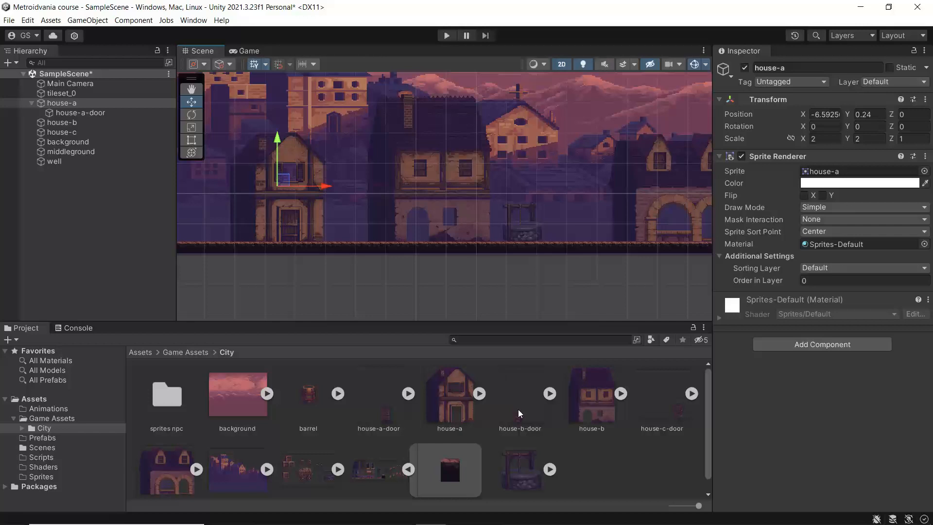
pyautogui.moveTo(518, 409); pyautogui.dragTo(55, 125)
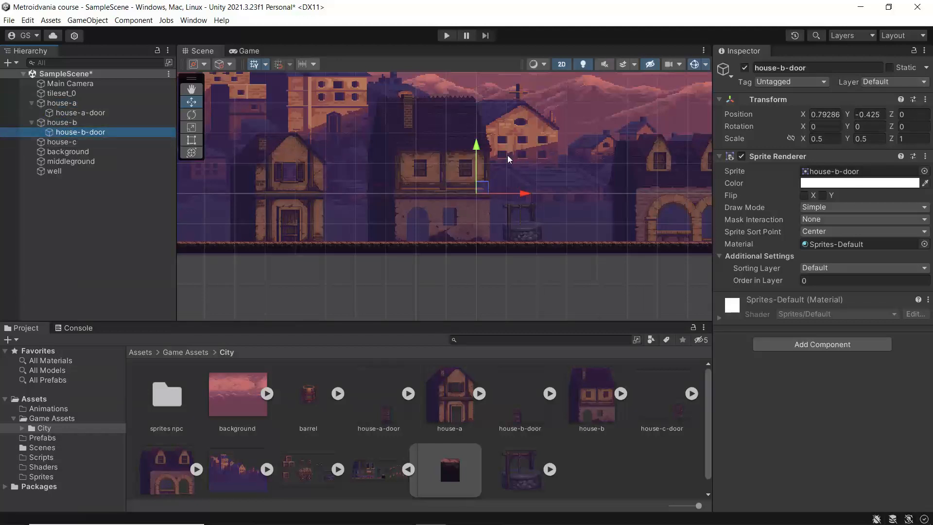
# Step: Try a scale of 2 in X and Y for house-b-door and raise it to about Y 0.55
pyautogui.click(825, 139)
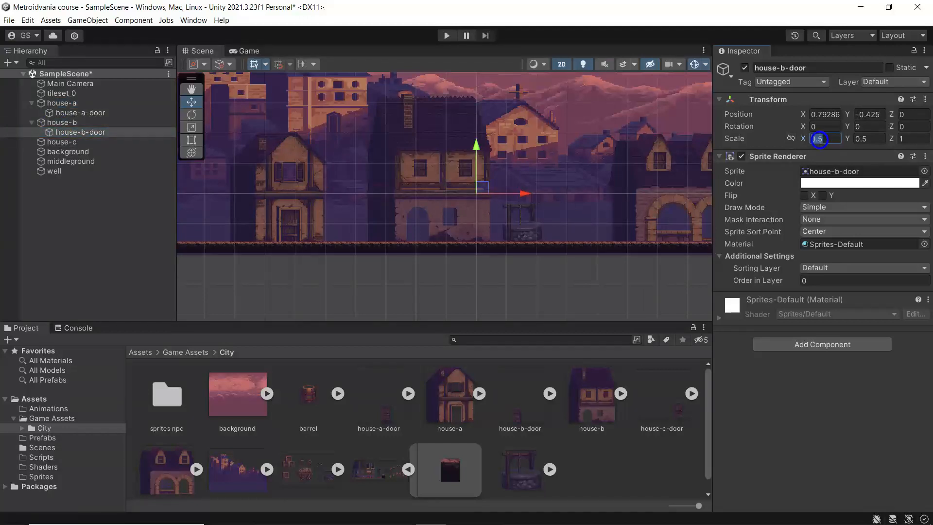
pyautogui.write('2')
pyautogui.click(856, 139)
pyautogui.write('2')
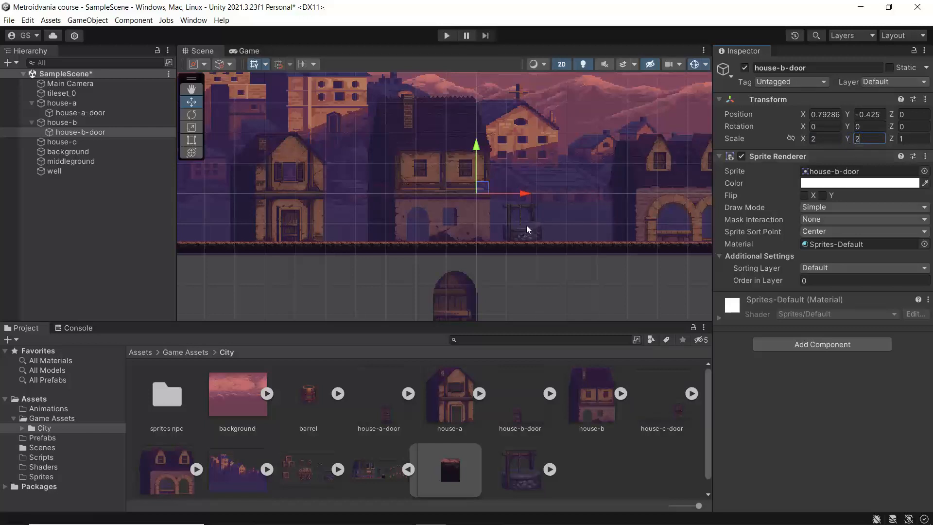
pyautogui.moveTo(472, 156); pyautogui.dragTo(465, 87)
# Step: Set house-b-door's Order in Layer to 1 and its scale to 1 in both X and Y
pyautogui.click(817, 281)
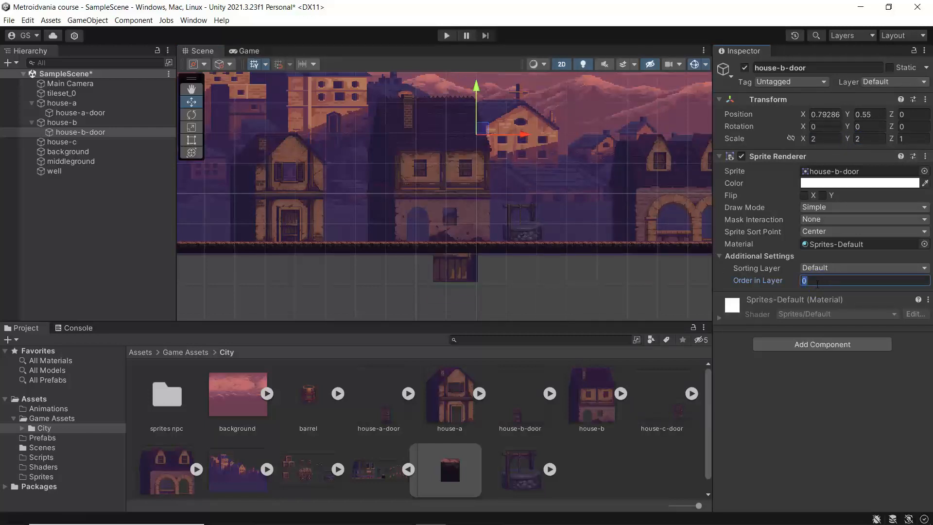
pyautogui.write('1')
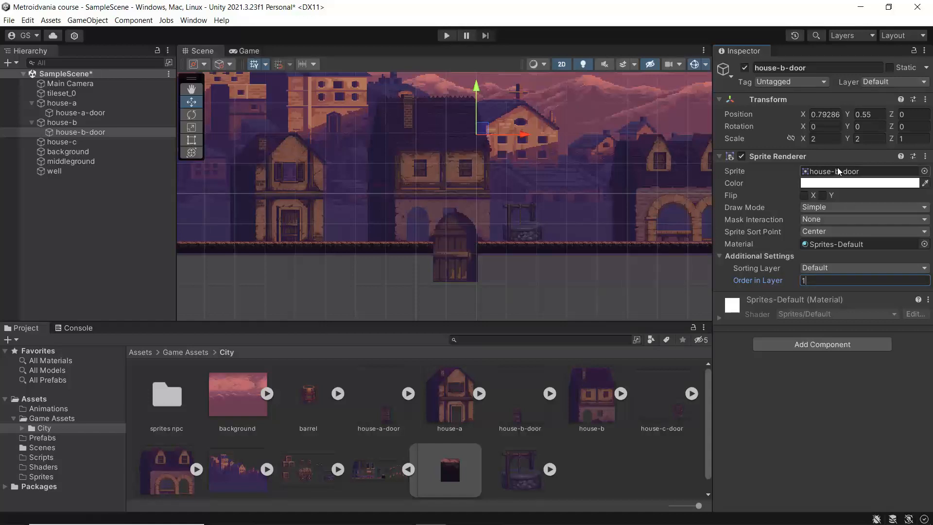
pyautogui.click(823, 138)
pyautogui.write('1')
pyautogui.click(863, 138)
pyautogui.write('1')
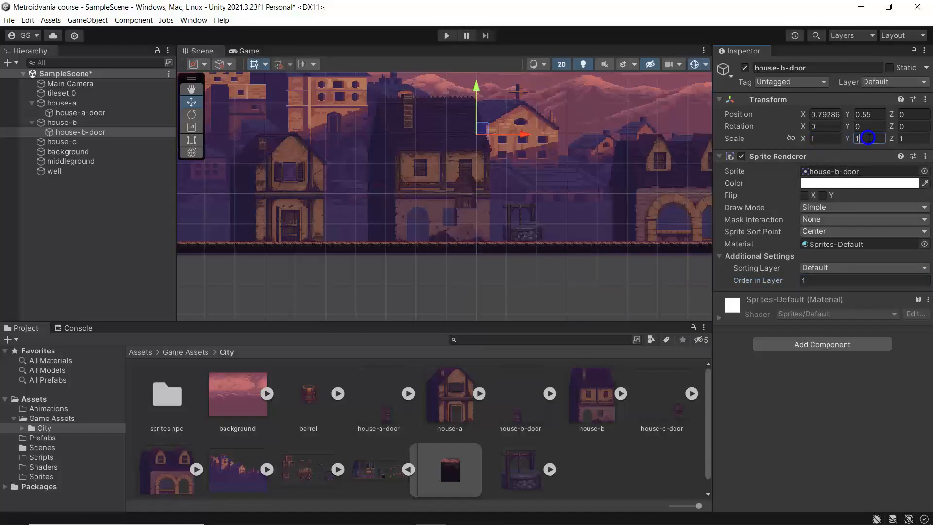
# Step: Move house-b-door into the arched doorway of house-b, at about X -0.01, Y 0.01
pyautogui.moveTo(476, 88); pyautogui.dragTo(494, 138)
pyautogui.moveTo(523, 168); pyautogui.dragTo(474, 166)
pyautogui.scroll(2, 427, 266)
pyautogui.scroll(10, 428, 252)
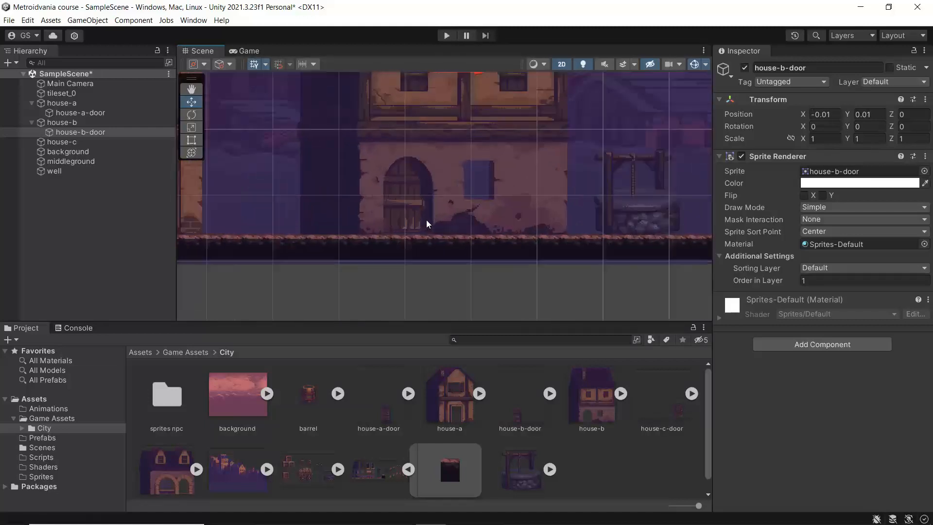
# Step: Fine-tune the position of house-b-door in its arched doorway to about X 0.003, Y -0.007
pyautogui.moveTo(417, 187); pyautogui.dragTo(415, 265, button='middle')
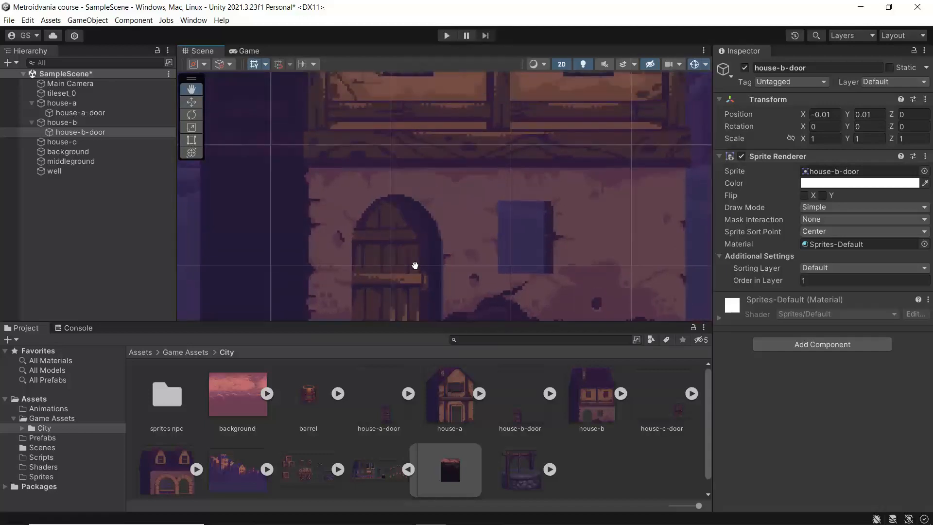
pyautogui.scroll(-4, 406, 171)
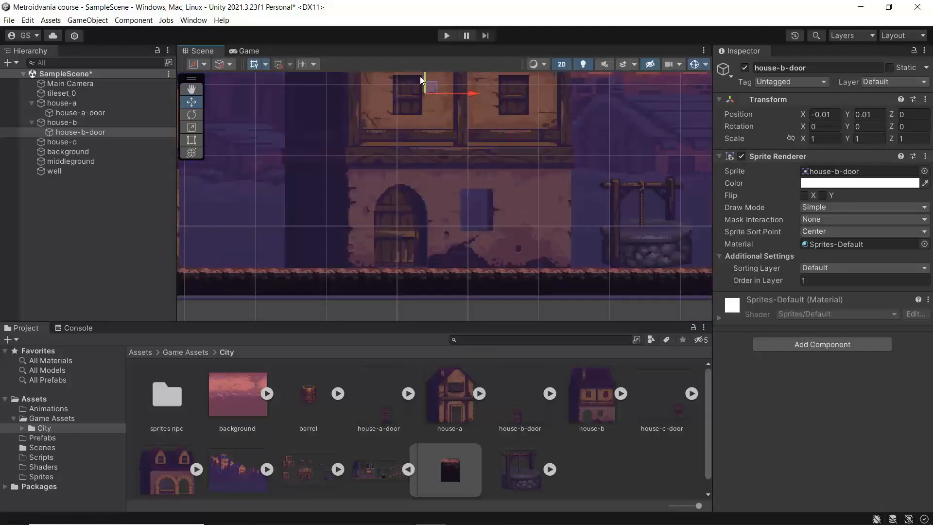
pyautogui.moveTo(424, 76); pyautogui.dragTo(471, 98)
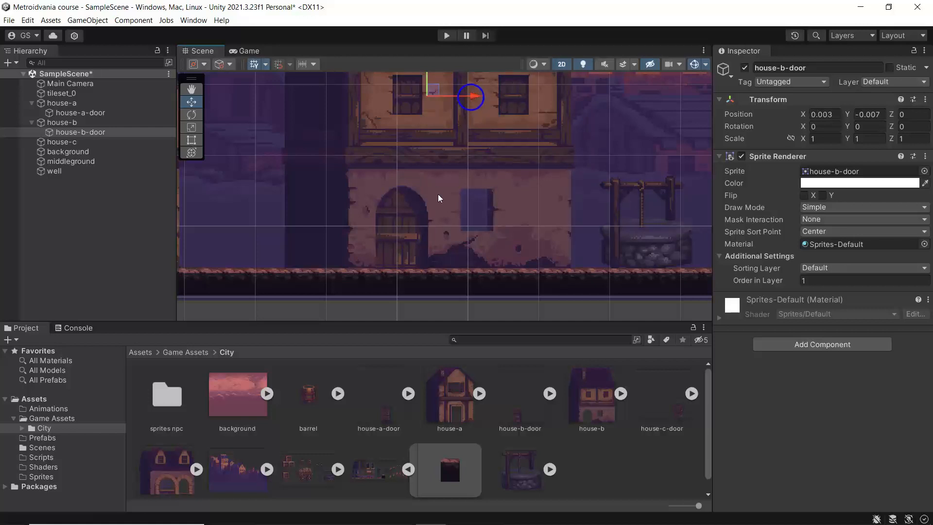
# Step: Add the house-c-door sprite as a child of house-c and set its scale to 1 in both X and Y
pyautogui.scroll(-8, 457, 214)
pyautogui.moveTo(576, 214); pyautogui.dragTo(470, 226, button='middle')
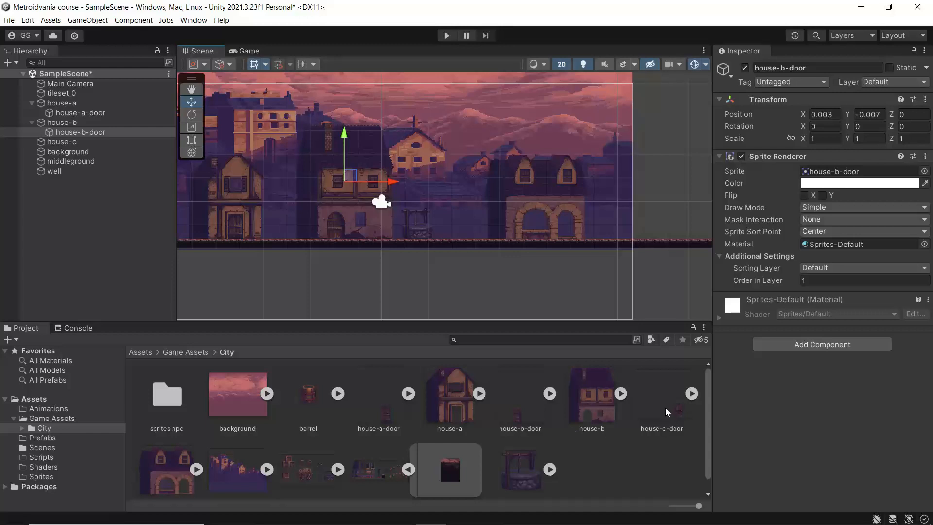
pyautogui.moveTo(655, 404); pyautogui.dragTo(57, 145)
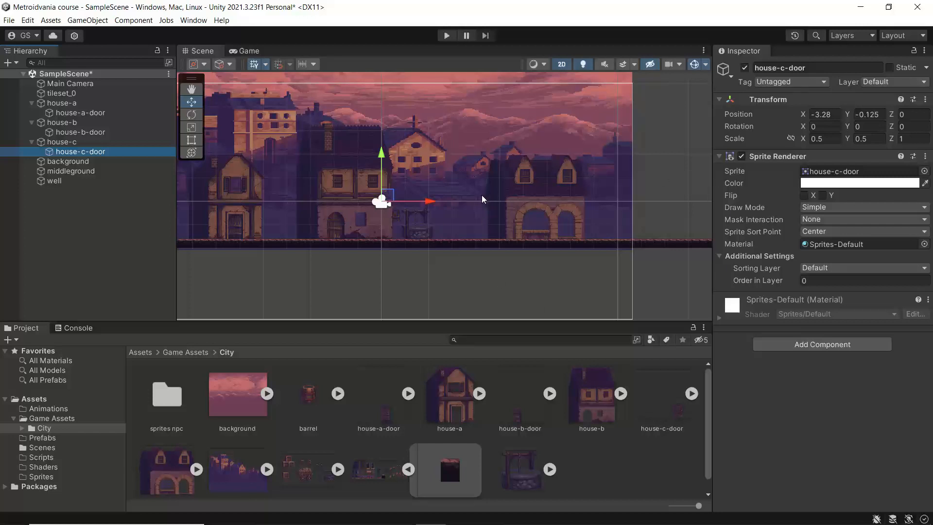
pyautogui.click(76, 133)
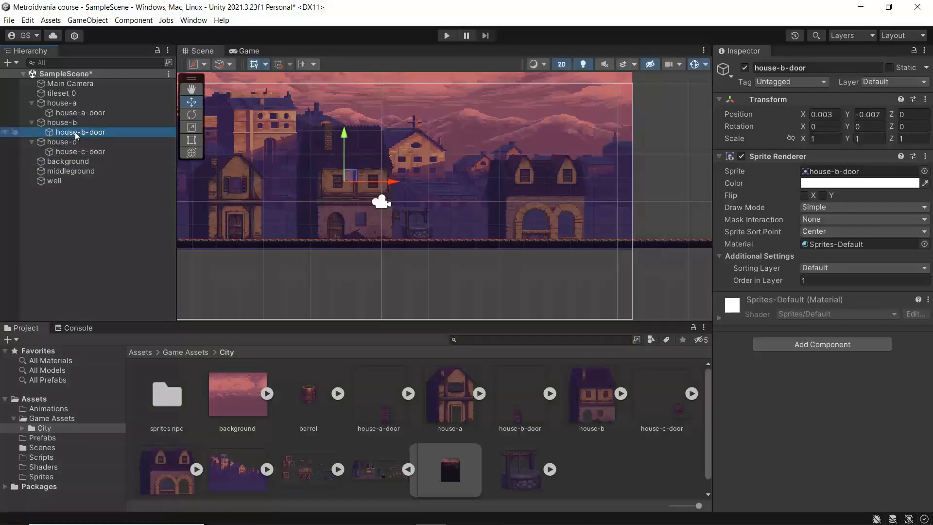
pyautogui.click(75, 152)
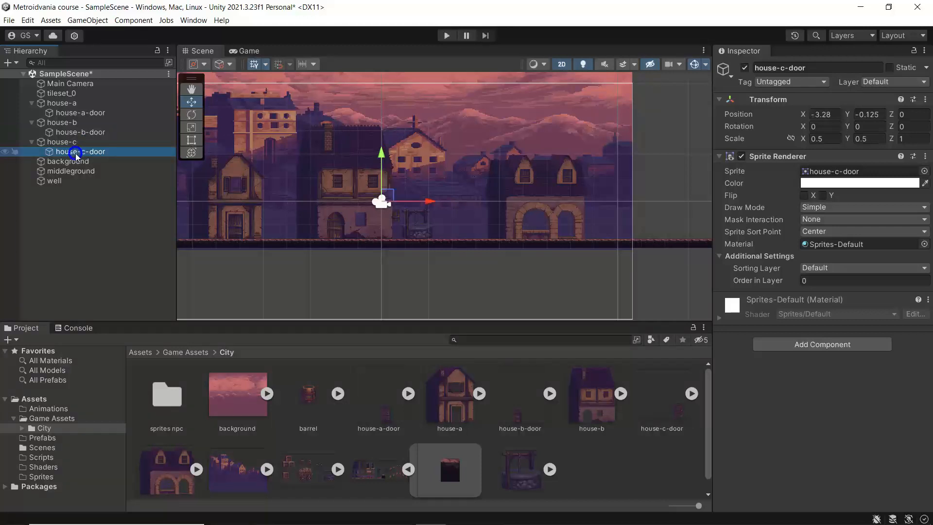
pyautogui.click(825, 139)
pyautogui.write('1')
pyautogui.press('Tab')
pyautogui.write('1')
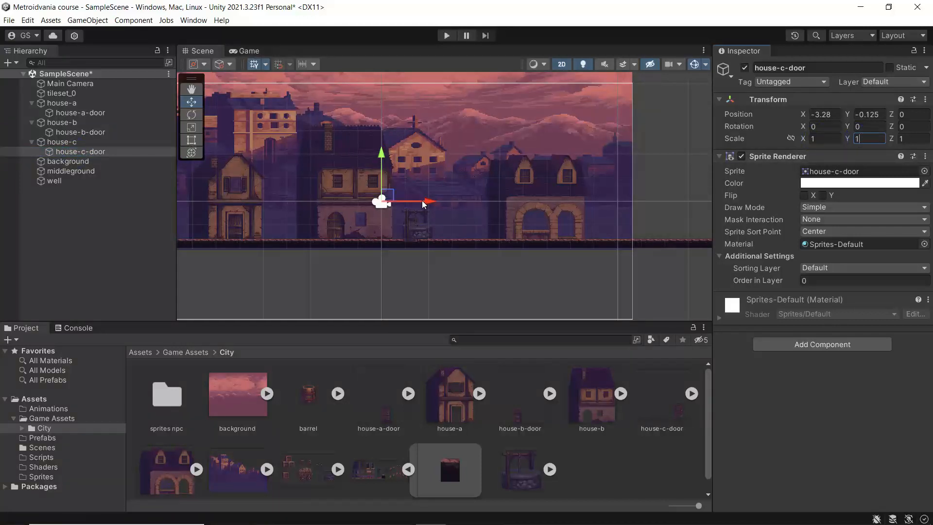
# Step: Move house-c-door into the narrower archway of house-c, at about X 0.005, Y 0
pyautogui.moveTo(422, 201); pyautogui.dragTo(581, 210)
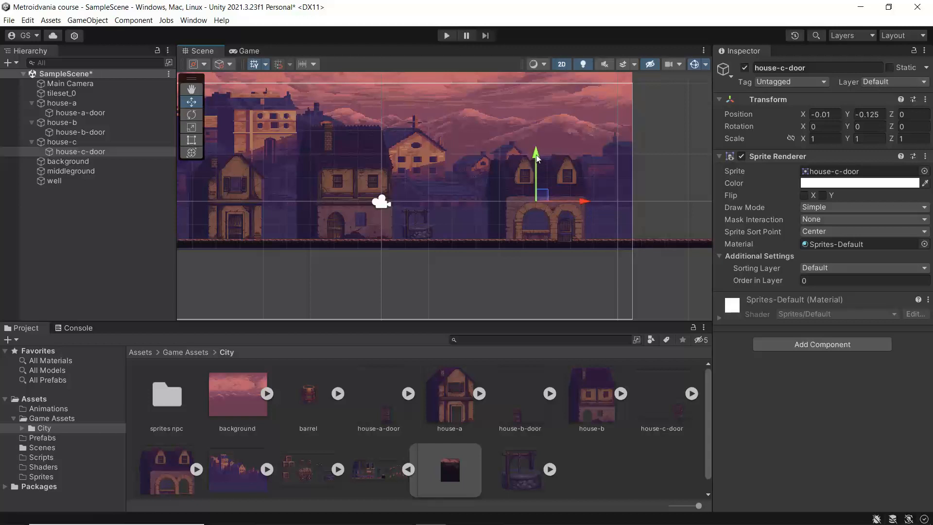
pyautogui.moveTo(536, 157); pyautogui.dragTo(537, 146)
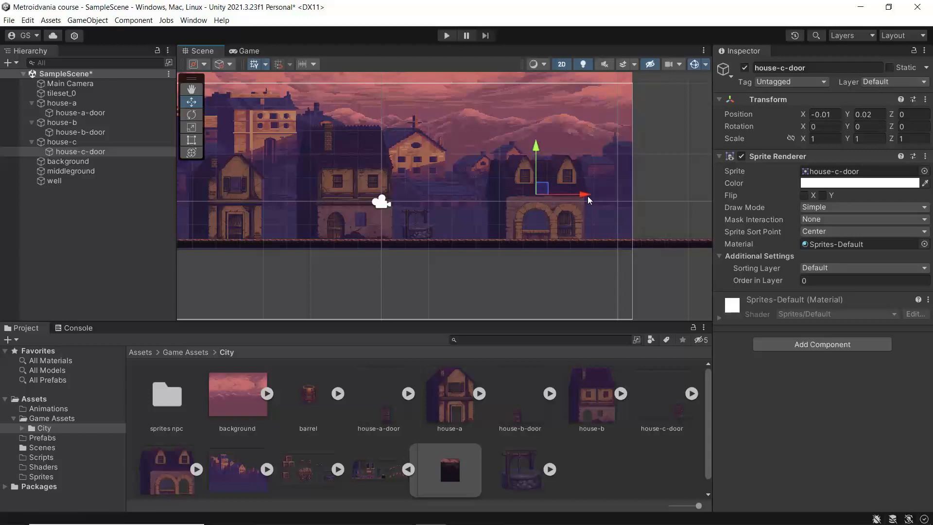
pyautogui.moveTo(587, 197); pyautogui.dragTo(585, 194)
pyautogui.scroll(5, 563, 233)
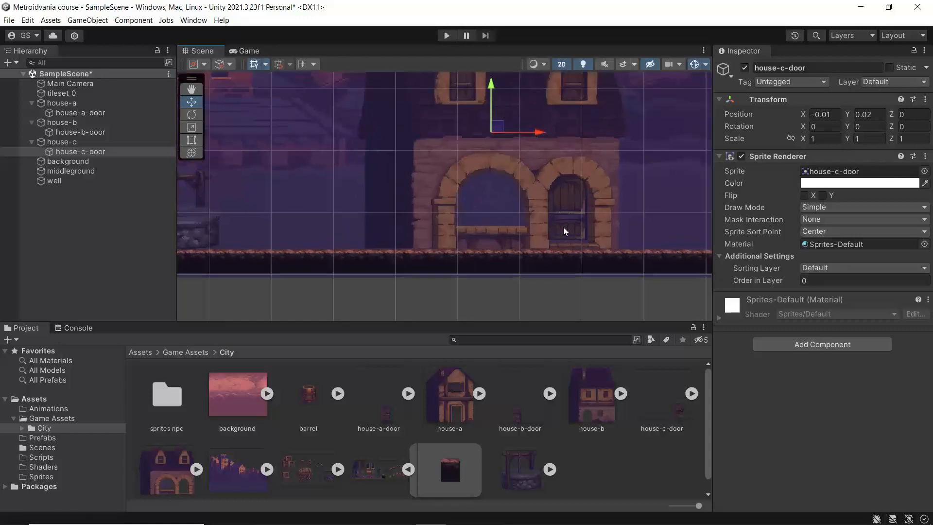
pyautogui.moveTo(536, 131); pyautogui.dragTo(537, 131)
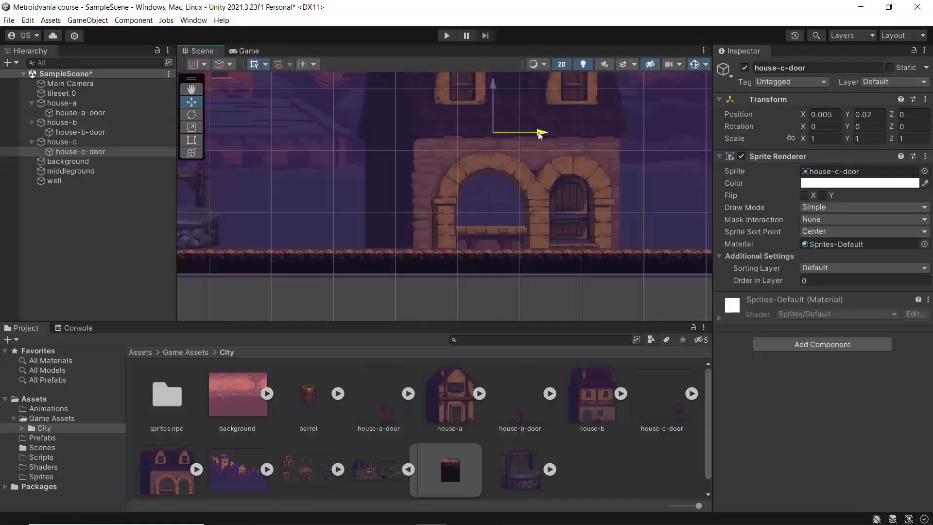
pyautogui.moveTo(494, 89); pyautogui.dragTo(493, 92)
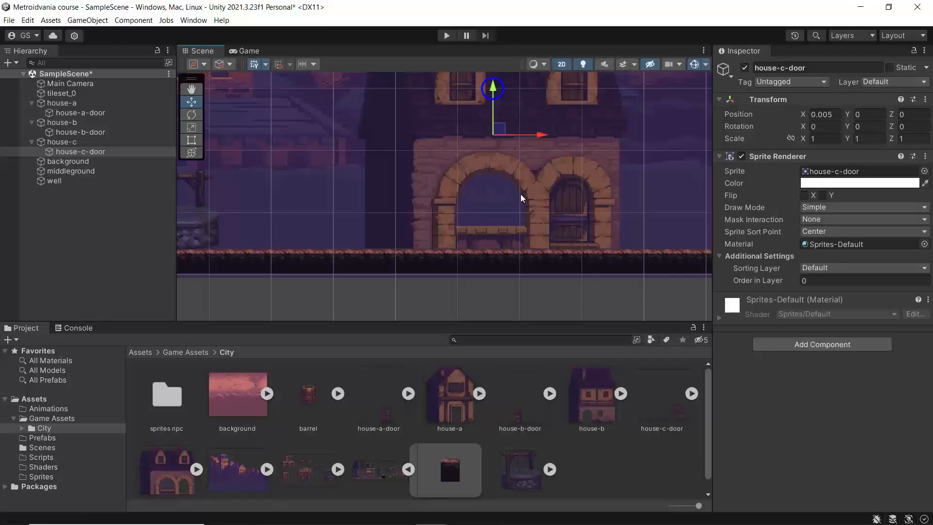
# Step: Check the fit of house-c-door in its archway up close and nudge it to about X 0.013
pyautogui.scroll(5, 558, 202)
pyautogui.scroll(2, 565, 205)
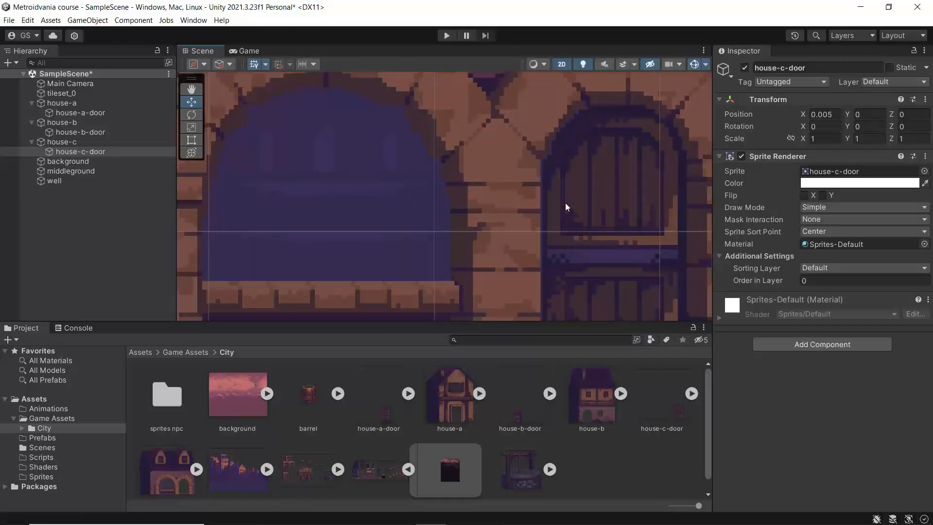
pyautogui.scroll(3, 564, 199)
pyautogui.scroll(-3, 562, 200)
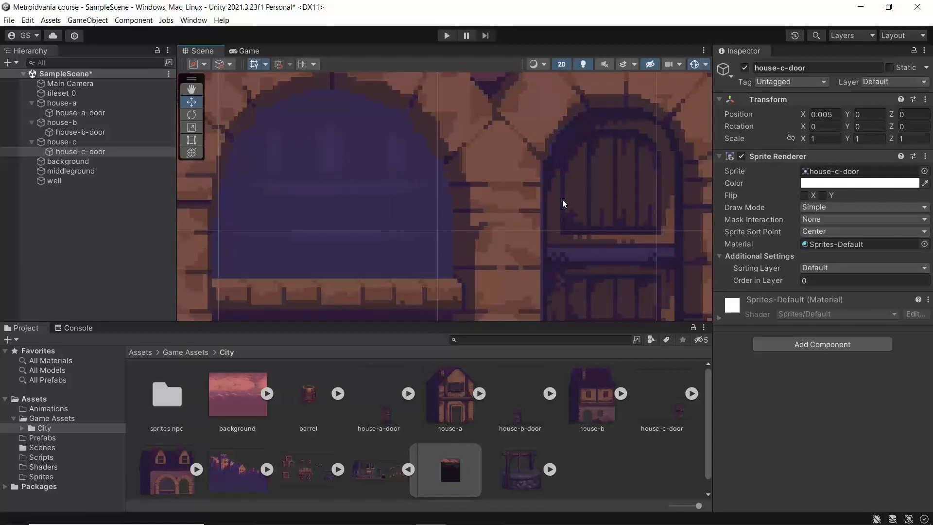
pyautogui.scroll(-8, 534, 100)
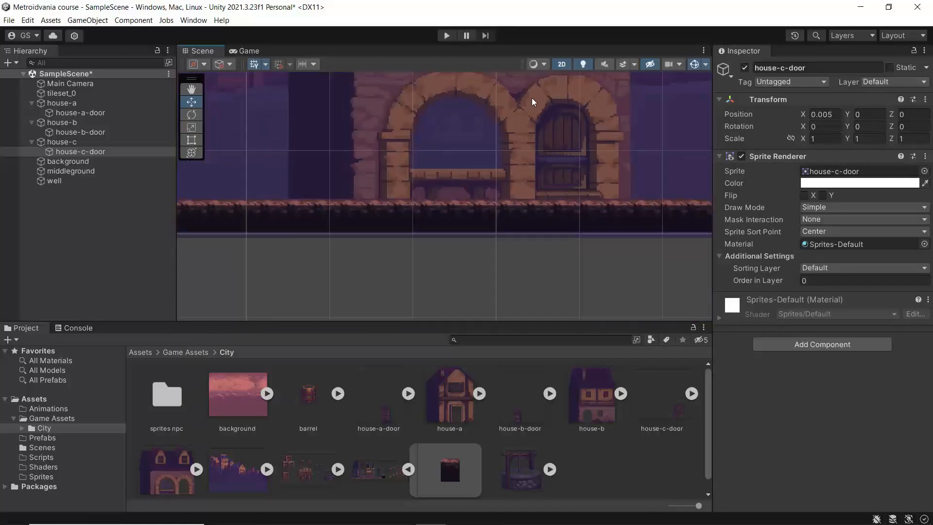
pyautogui.scroll(-6, 532, 98)
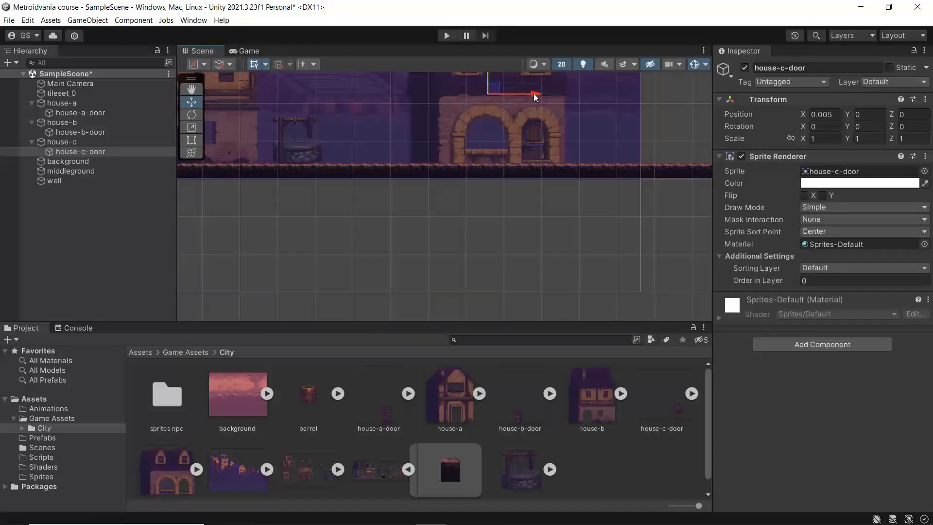
pyautogui.moveTo(533, 95); pyautogui.dragTo(536, 94)
# Step: Add the barrel sprite to the scene on the ground between the well and house-c, at about X 2.67, Y -1.38
pyautogui.scroll(-8, 430, 177)
pyautogui.moveTo(365, 132); pyautogui.dragTo(502, 262, button='middle')
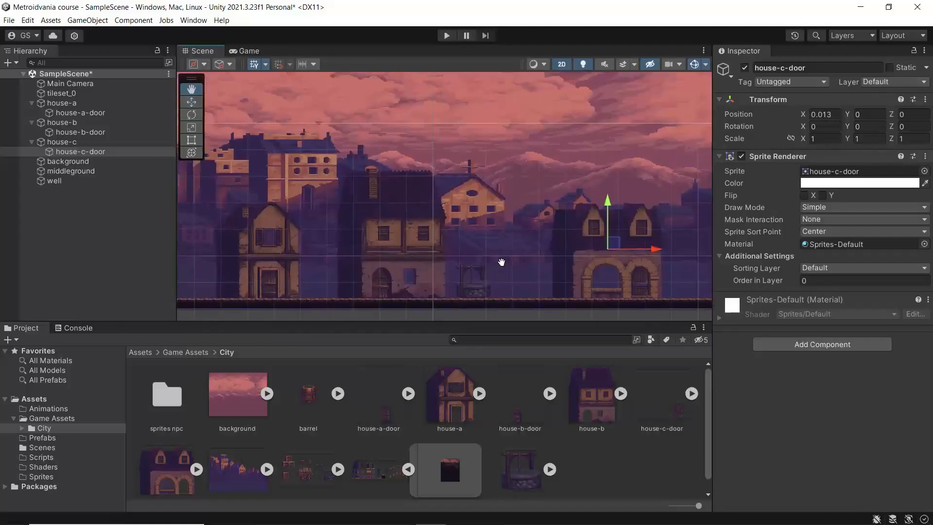
pyautogui.scroll(-4, 465, 238)
pyautogui.scroll(6, 492, 250)
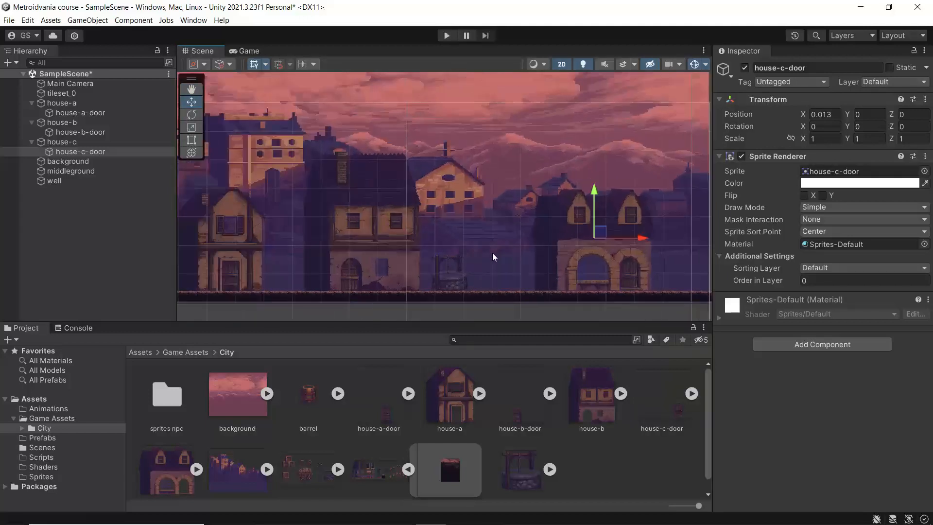
pyautogui.scroll(1, 538, 248)
pyautogui.moveTo(498, 250); pyautogui.dragTo(481, 226, button='middle')
pyautogui.scroll(-5, 488, 215)
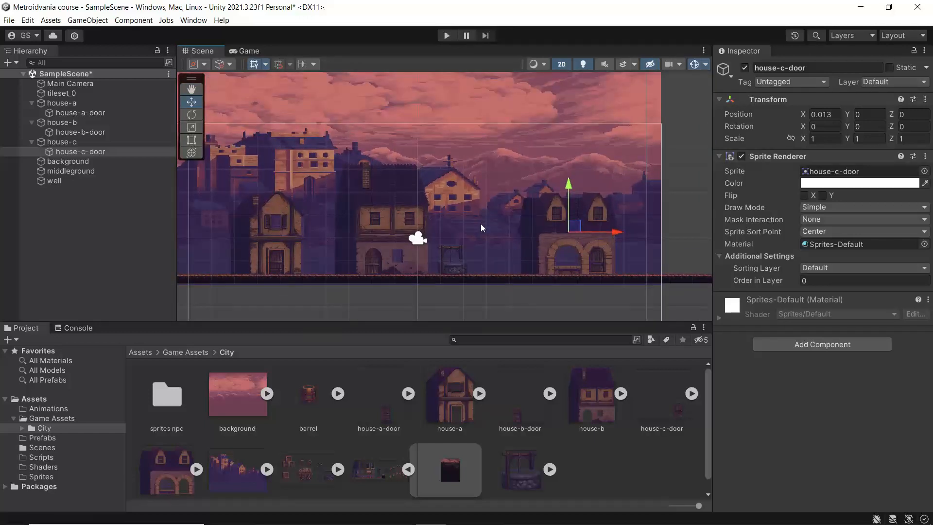
pyautogui.moveTo(308, 404); pyautogui.dragTo(411, 309)
pyautogui.moveTo(475, 270); pyautogui.dragTo(479, 269)
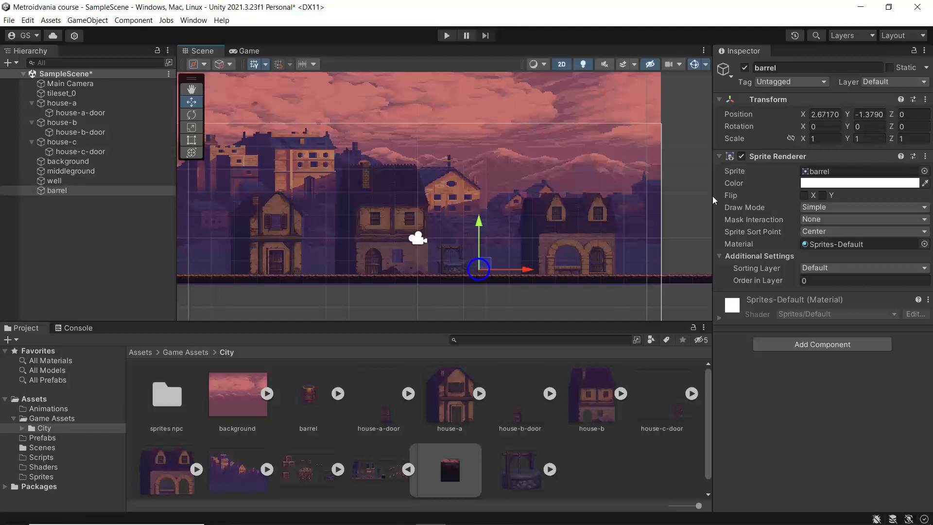
# Step: Scale the barrel to 2 in X and Y and raise it onto the ground surface, at about Y -1.283
pyautogui.click(836, 139)
pyautogui.write('2')
pyautogui.press('Tab')
pyautogui.write('2')
pyautogui.scroll(6, 469, 263)
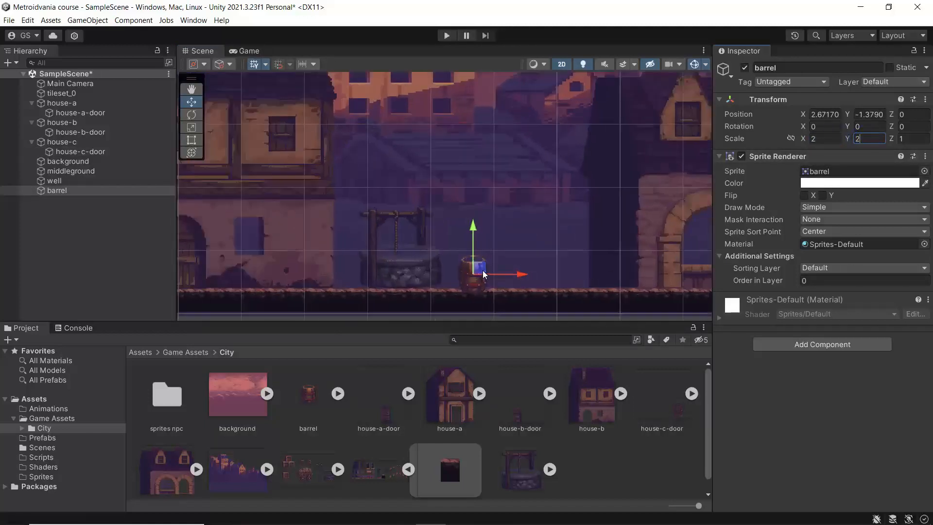
pyautogui.moveTo(472, 225); pyautogui.dragTo(470, 221)
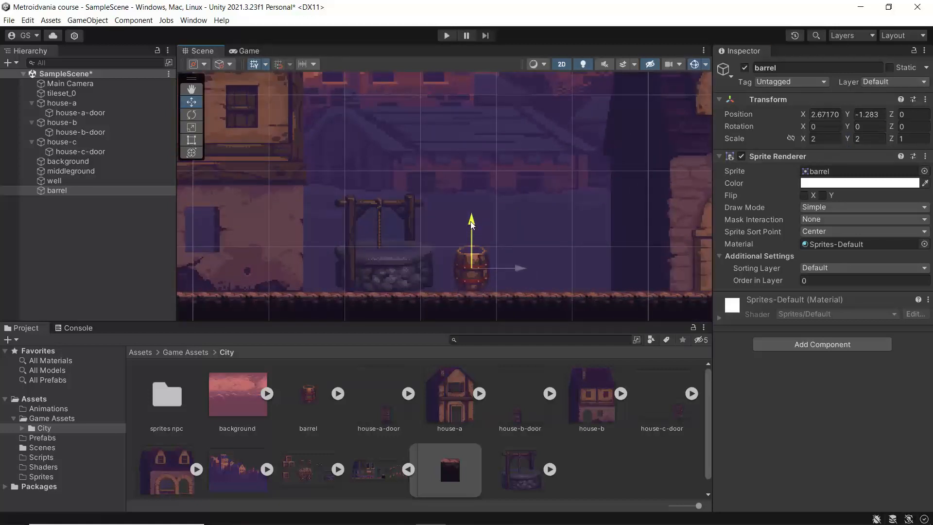
# Step: Set the barrel's Order in Layer to 1 and shift it slightly away from the well, to about X 2.792, Y -1.291
pyautogui.click(804, 280)
pyautogui.write('1')
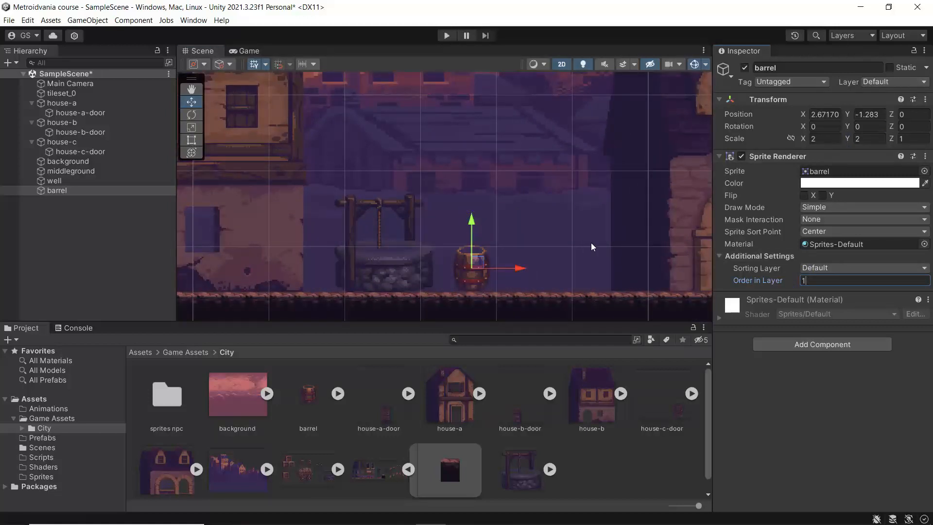
pyautogui.moveTo(518, 267)
pyautogui.mouseDown()
pyautogui.moveTo(506, 269)
pyautogui.moveTo(527, 268)
pyautogui.mouseUp()
pyautogui.moveTo(479, 220); pyautogui.dragTo(479, 218)
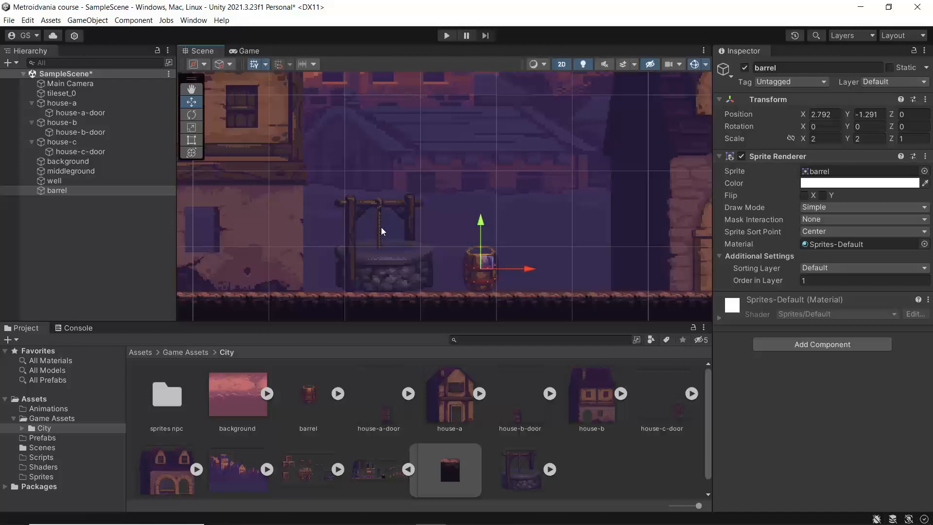
# Step: Preview the town through the game camera with the resolution set to Full HD (1920x1080)
pyautogui.scroll(-6, 381, 226)
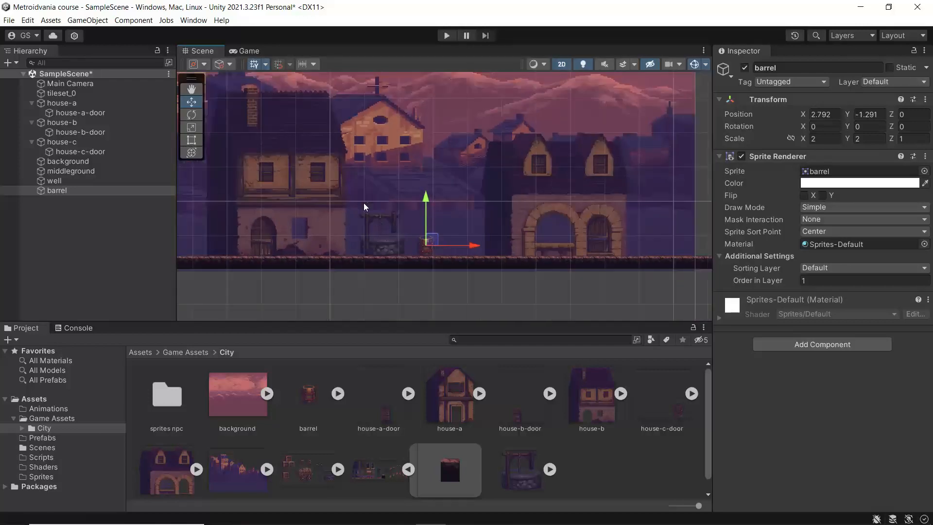
pyautogui.scroll(-8, 392, 248)
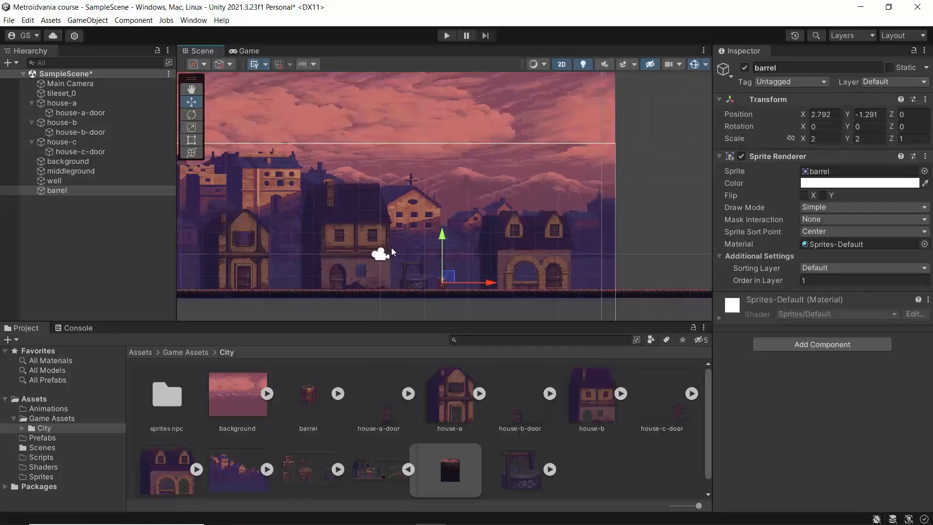
pyautogui.moveTo(388, 248); pyautogui.dragTo(399, 212, button='middle')
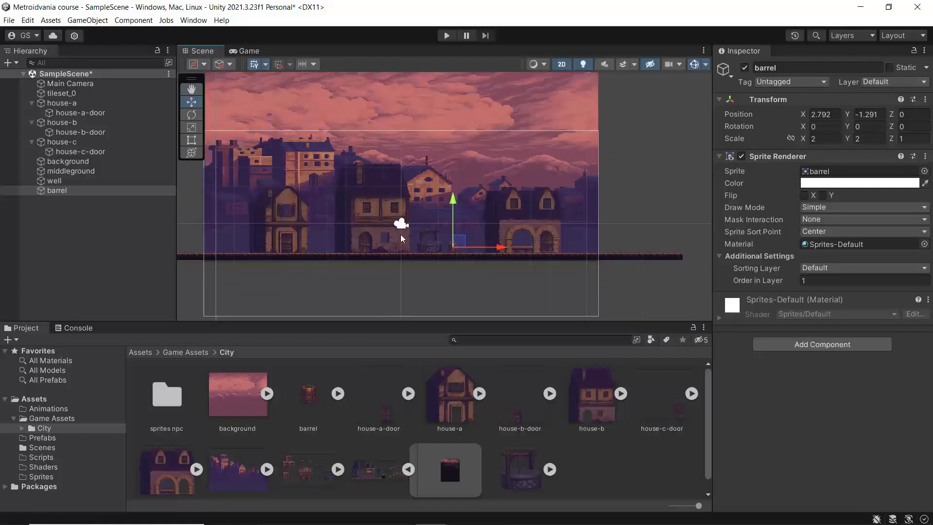
pyautogui.click(244, 51)
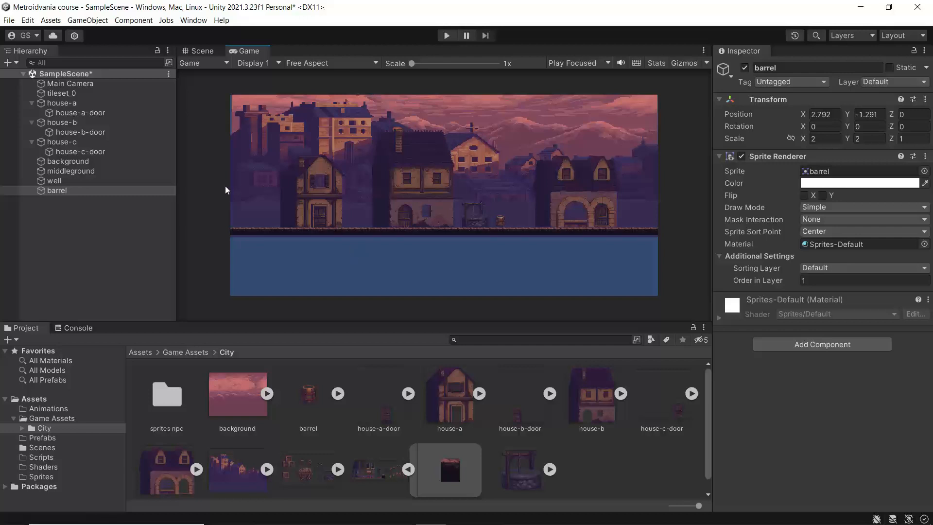
pyautogui.click(325, 63)
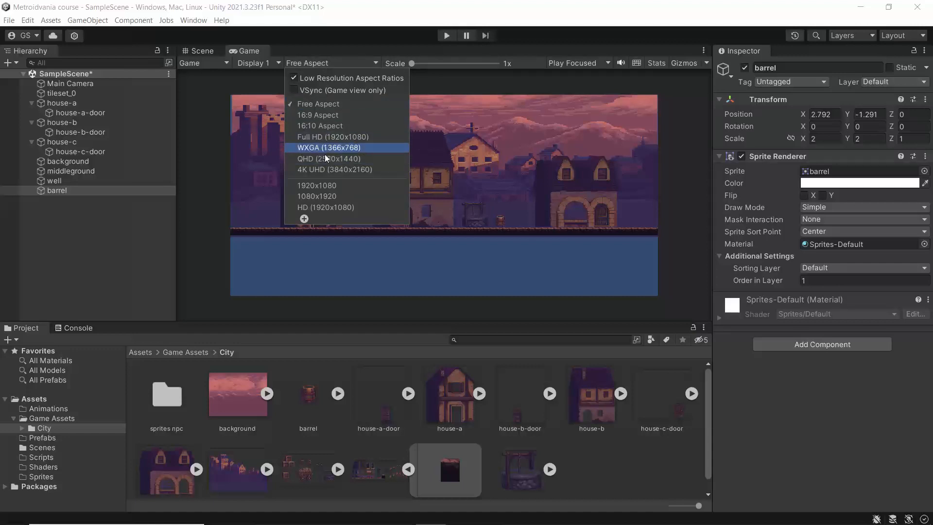
pyautogui.click(316, 137)
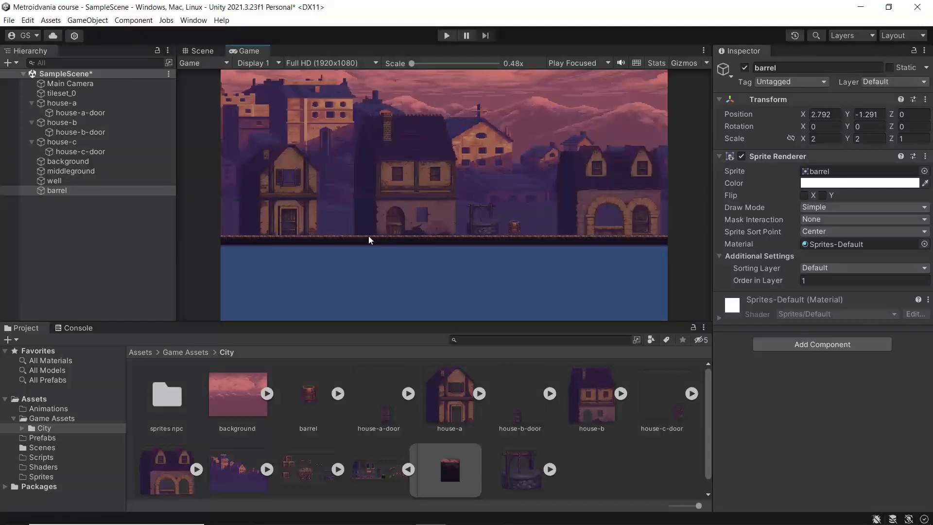
# Step: Create an empty game object in the scene and name it Environment
pyautogui.rightClick(57, 226)
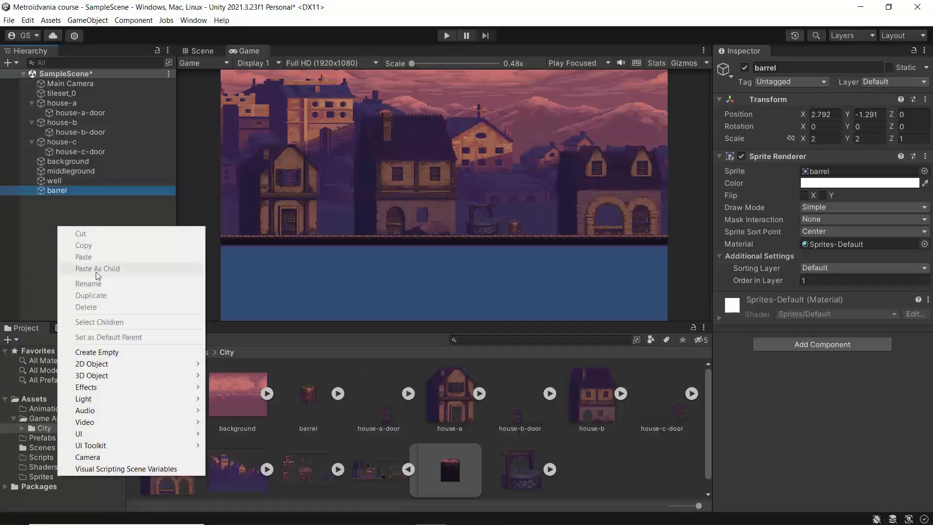
pyautogui.click(98, 354)
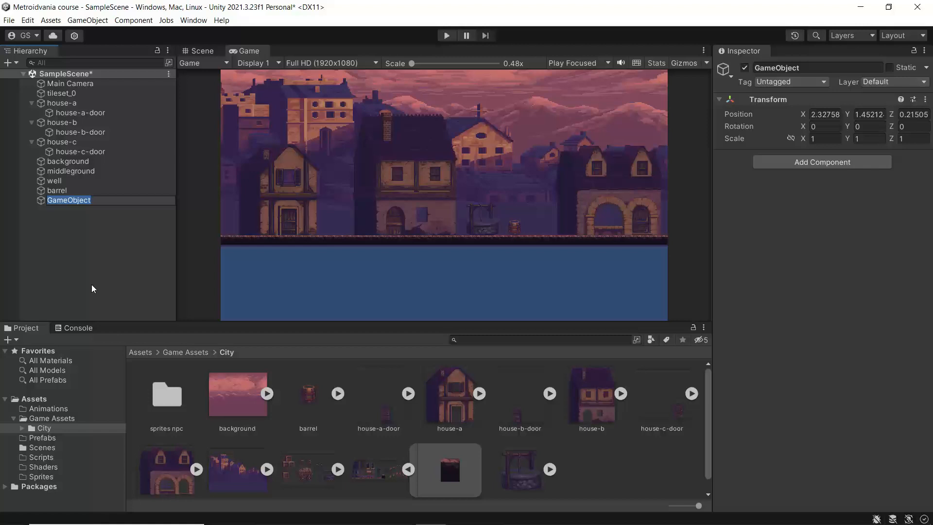
pyautogui.write('Environment')
pyautogui.press('Return')
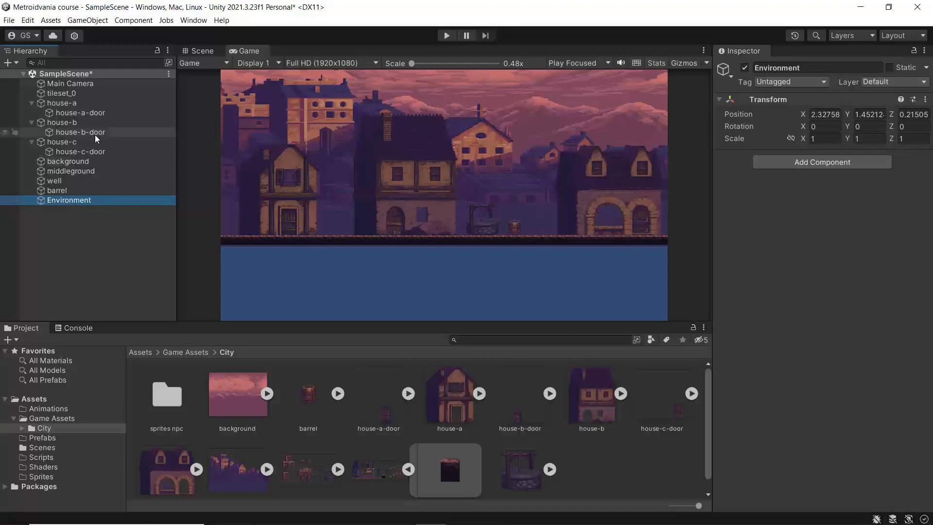
# Step: Rename the tileset_0 object in the scene hierarchy to Ground
pyautogui.click(62, 95)
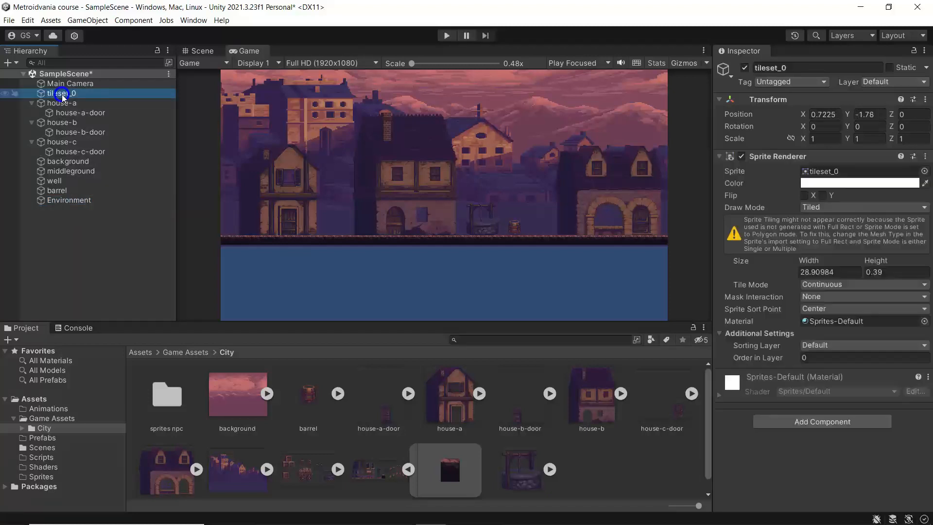
pyautogui.rightClick(62, 94)
pyautogui.click(101, 153)
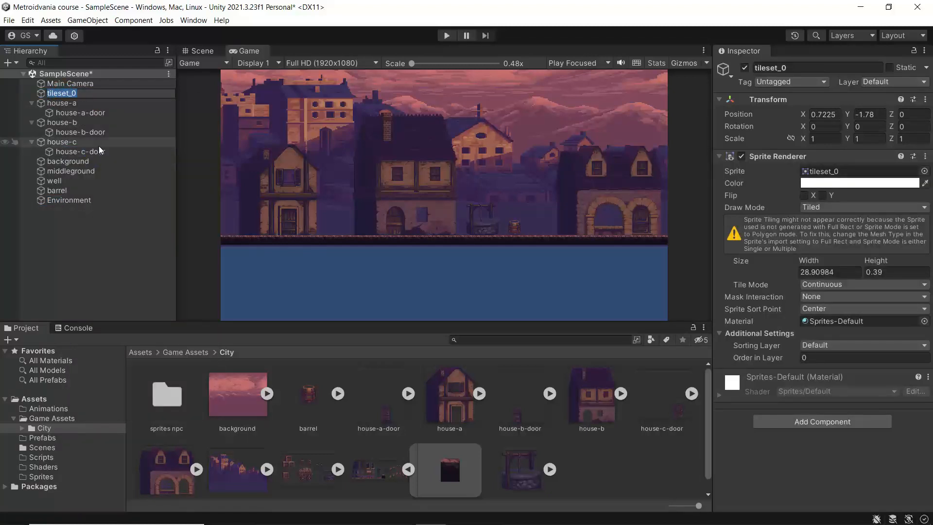
pyautogui.write('Ground')
pyautogui.press('Return')
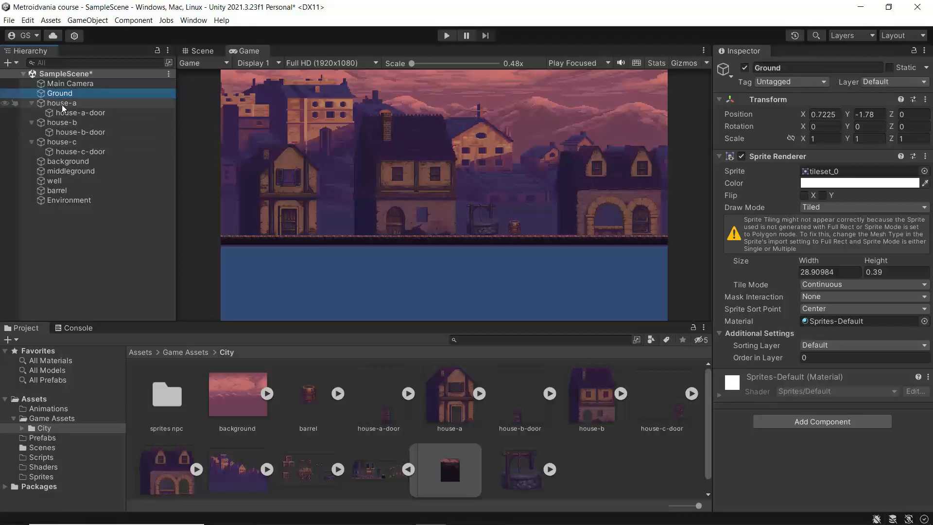
# Step: Make Ground, the houses with their doors, background, middleground, well and barrel children of the Environment object
pyautogui.click(51, 92)
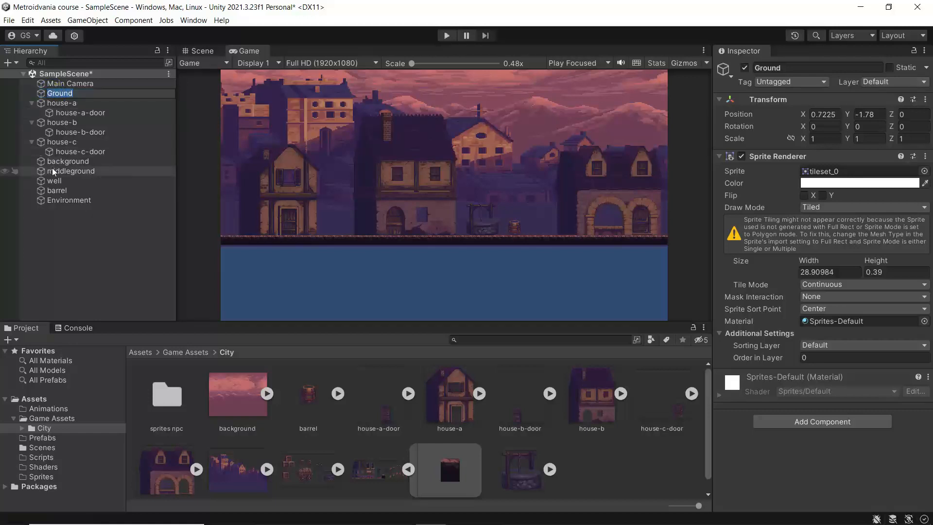
pyautogui.click(42, 91)
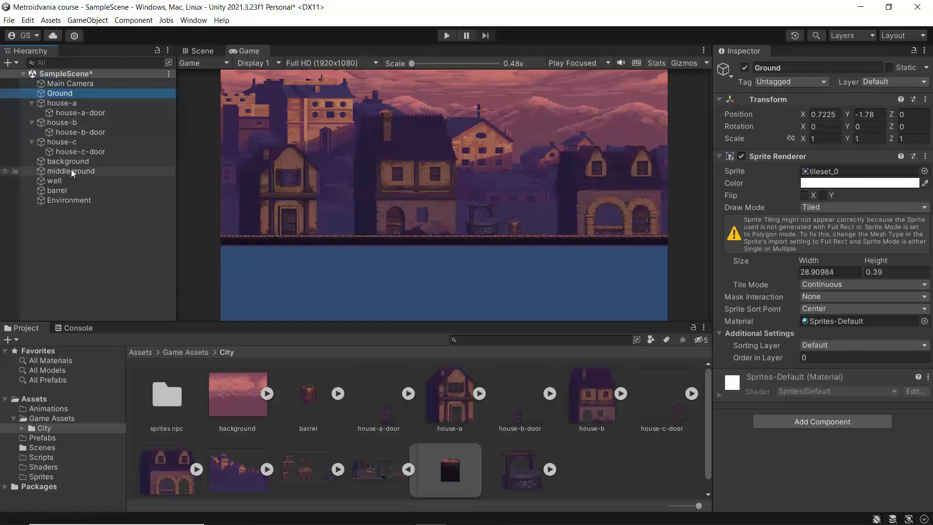
pyautogui.keyDown('shift'); pyautogui.click(58, 189); pyautogui.keyUp('shift')
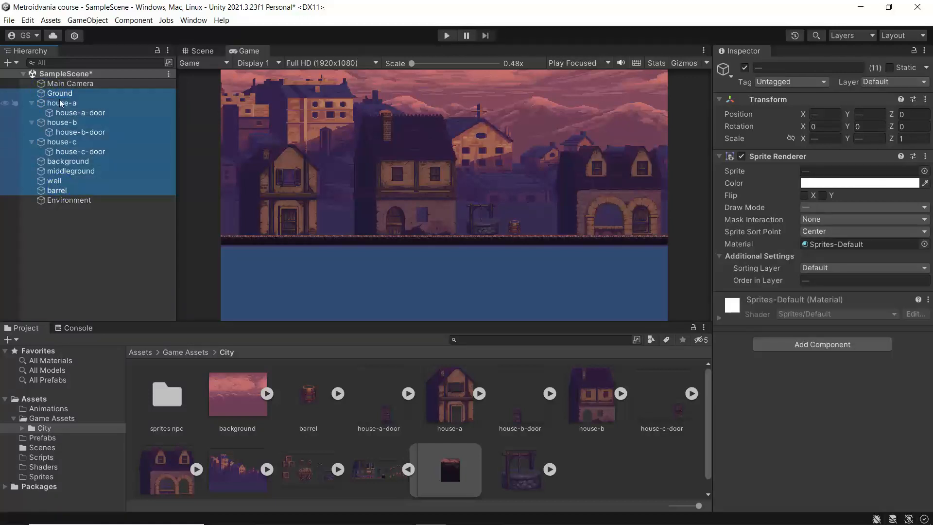
pyautogui.moveTo(60, 93); pyautogui.dragTo(65, 198)
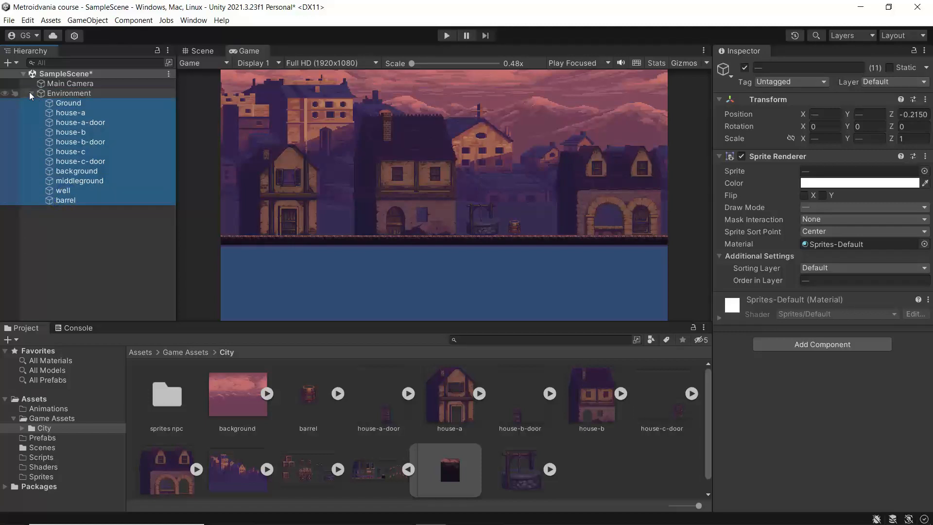
pyautogui.click(57, 92)
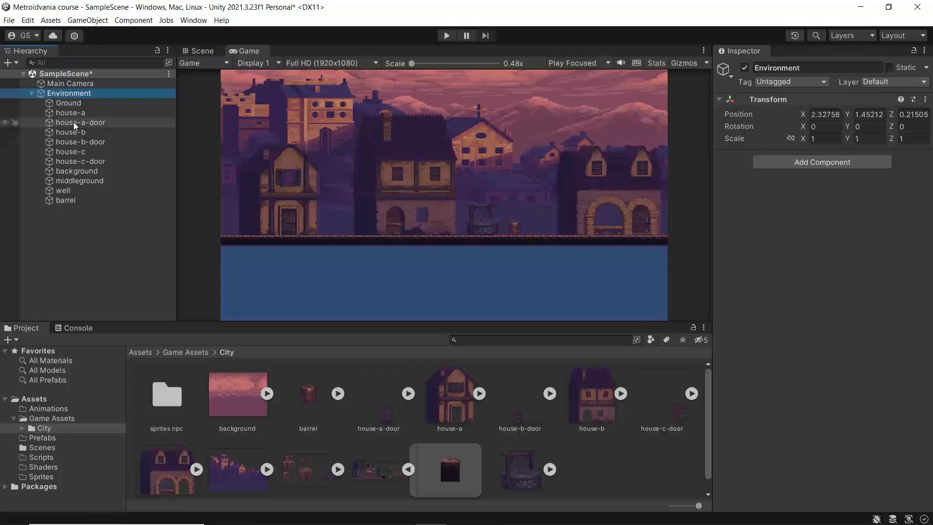
# Step: Nest house-a-door, house-b-door and house-c-door under their matching houses inside Environment, and collapse the three houses
pyautogui.moveTo(62, 124); pyautogui.dragTo(62, 115)
pyautogui.moveTo(66, 151)
pyautogui.mouseDown()
pyautogui.moveTo(69, 162)
pyautogui.moveTo(69, 152)
pyautogui.mouseUp()
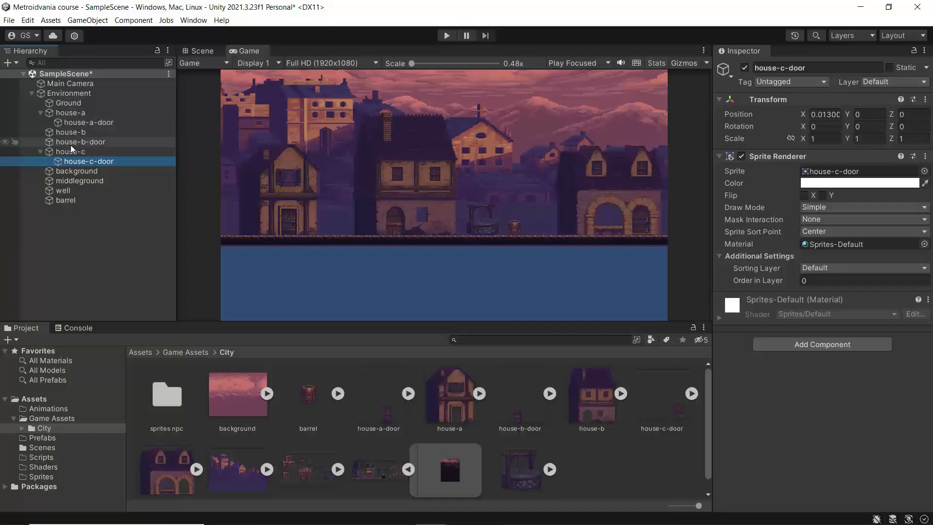
pyautogui.moveTo(70, 145); pyautogui.dragTo(69, 134)
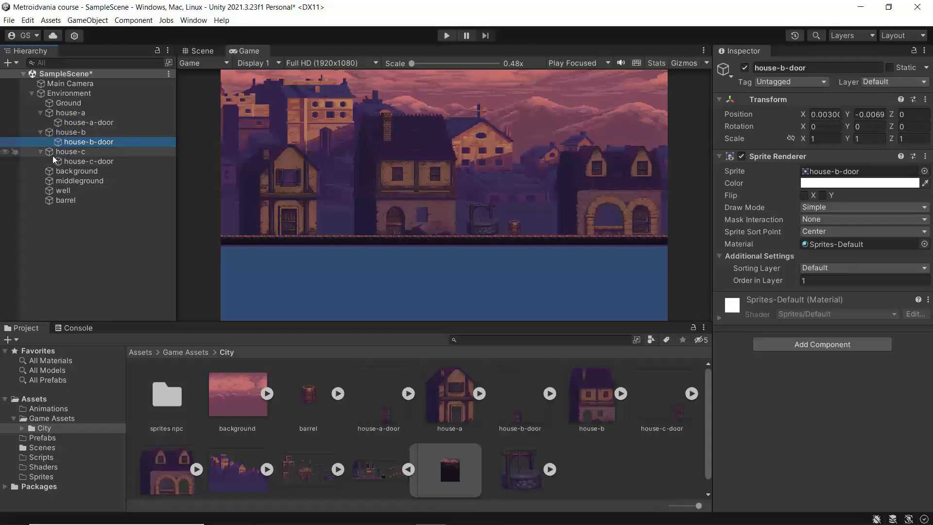
pyautogui.click(40, 151)
pyautogui.click(39, 131)
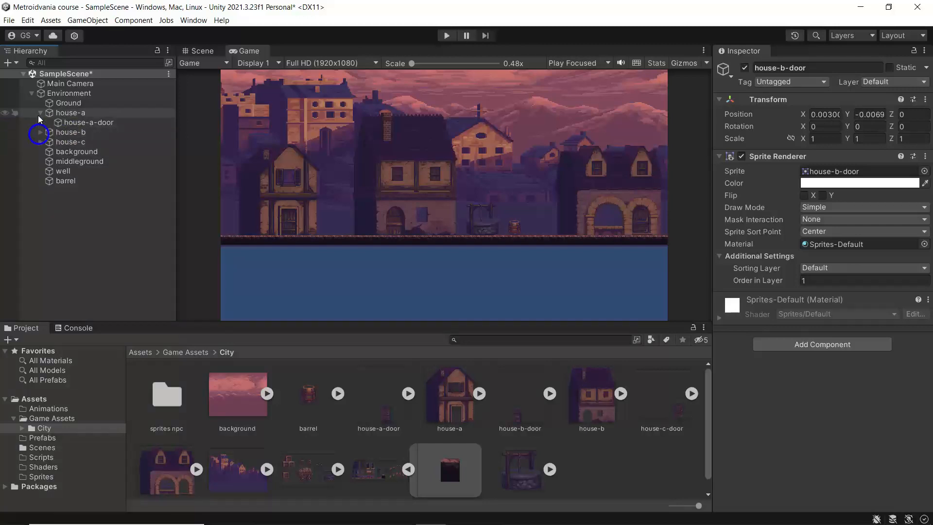
pyautogui.click(38, 114)
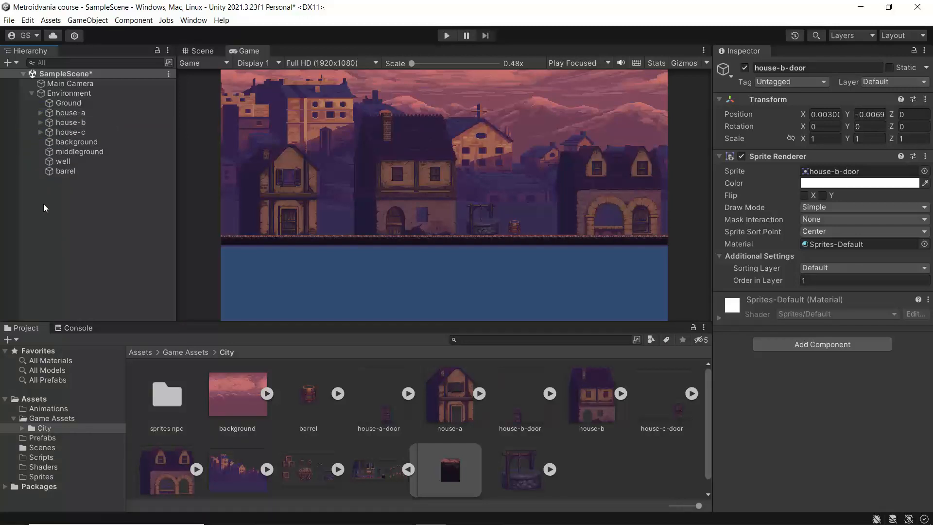
# Step: Compare the background and middleground sorting orders and set the middleground's Order in Layer to -5
pyautogui.click(73, 141)
pyautogui.click(74, 151)
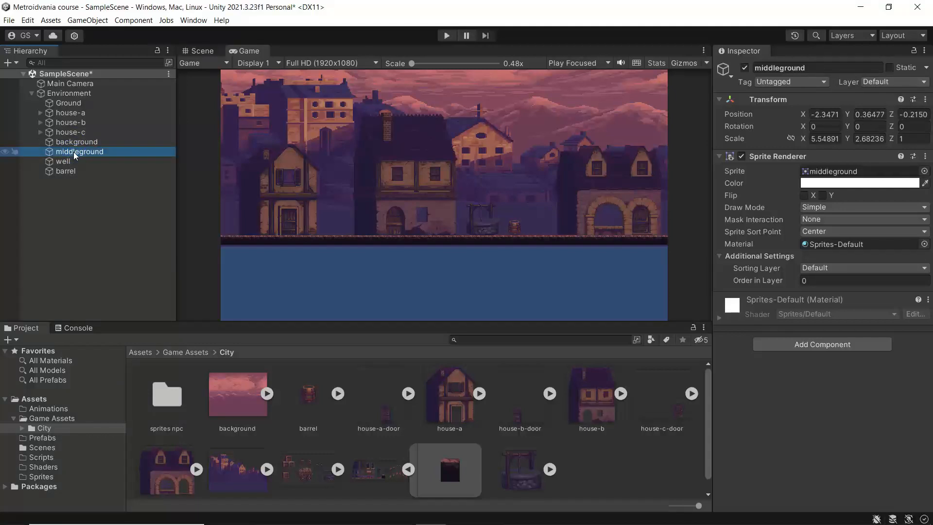
pyautogui.click(73, 142)
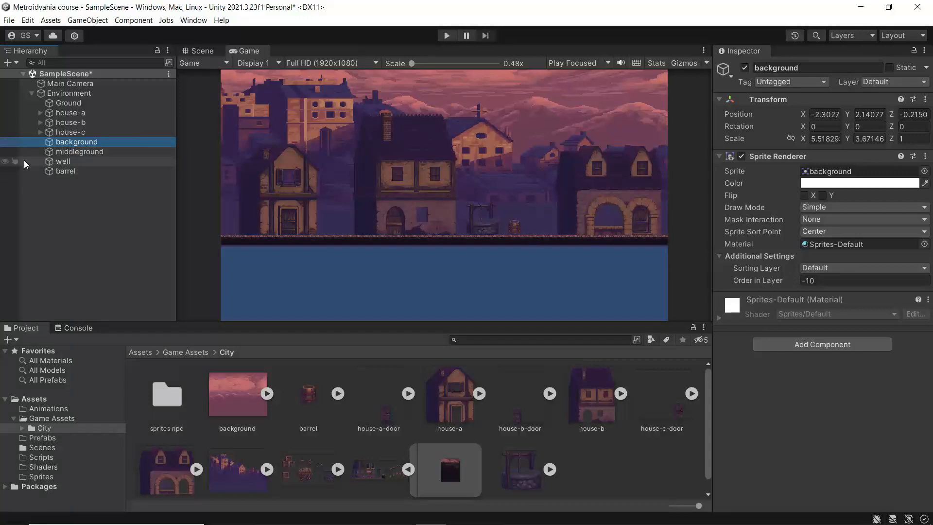
pyautogui.click(66, 152)
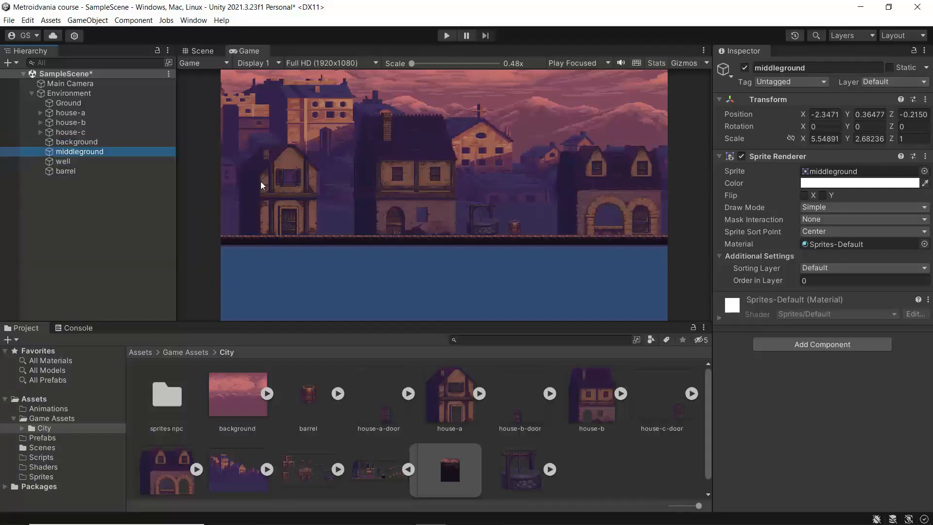
pyautogui.click(811, 280)
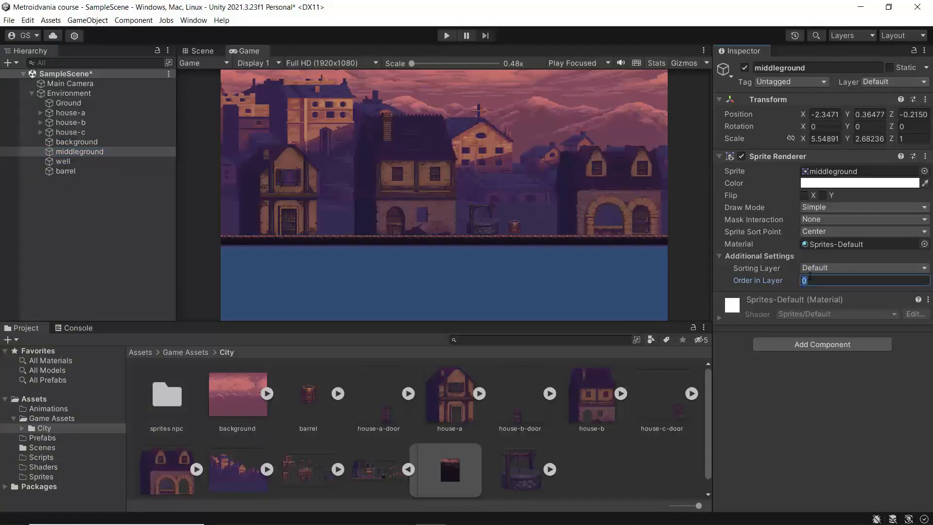
pyautogui.write('-5')
# Step: Check the sorting order of the props and houses, and set the Ground's Order in Layer to -1
pyautogui.click(65, 163)
pyautogui.moveTo(61, 171); pyautogui.dragTo(61, 130)
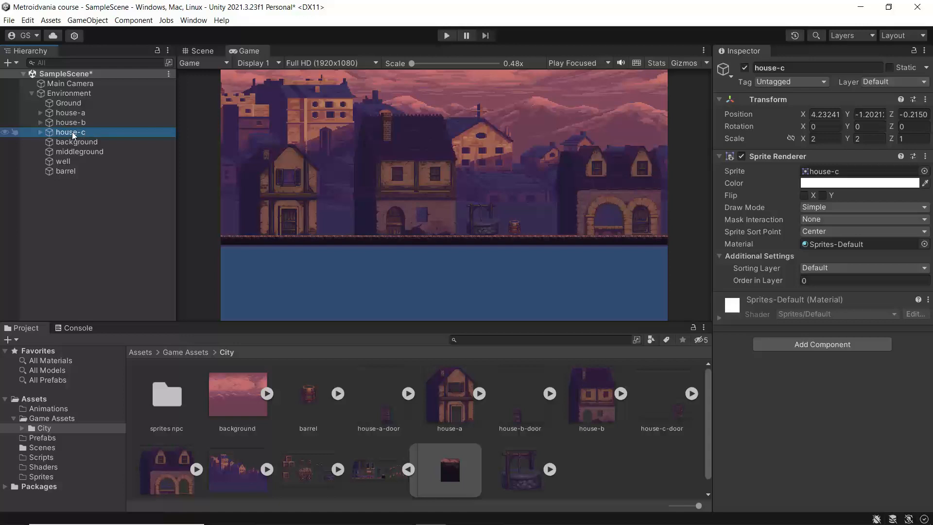
pyautogui.click(68, 123)
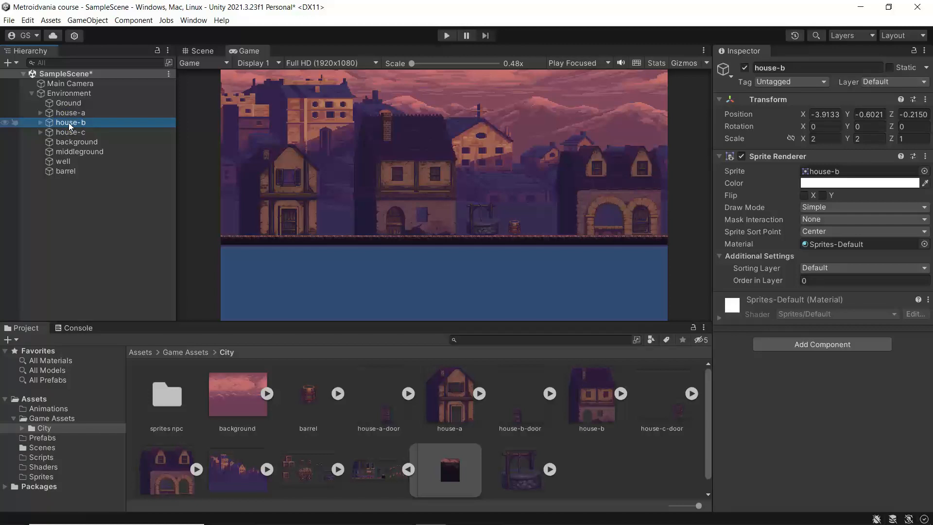
pyautogui.click(62, 107)
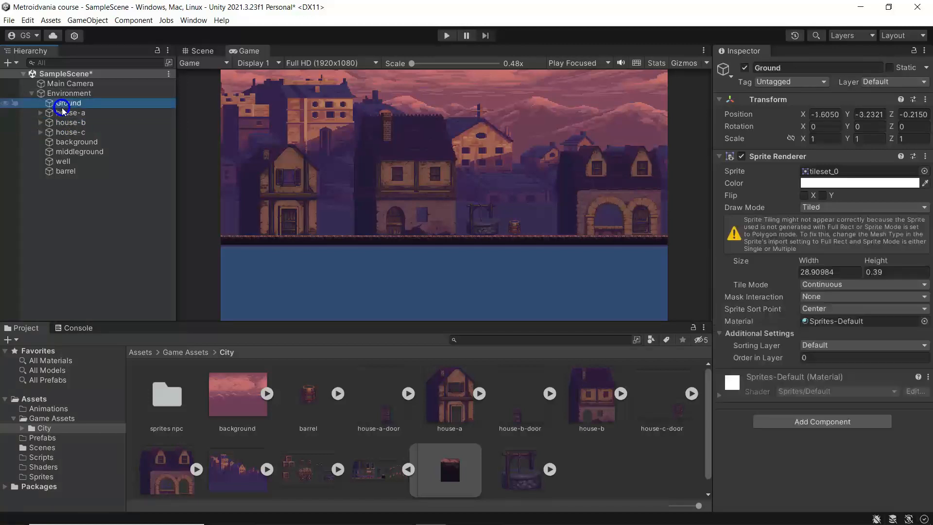
pyautogui.click(811, 358)
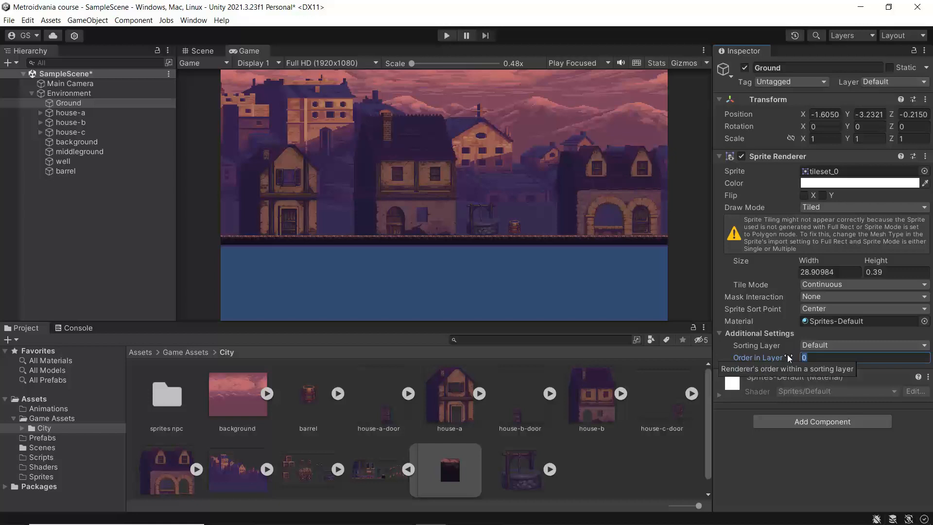
pyautogui.write('-1')
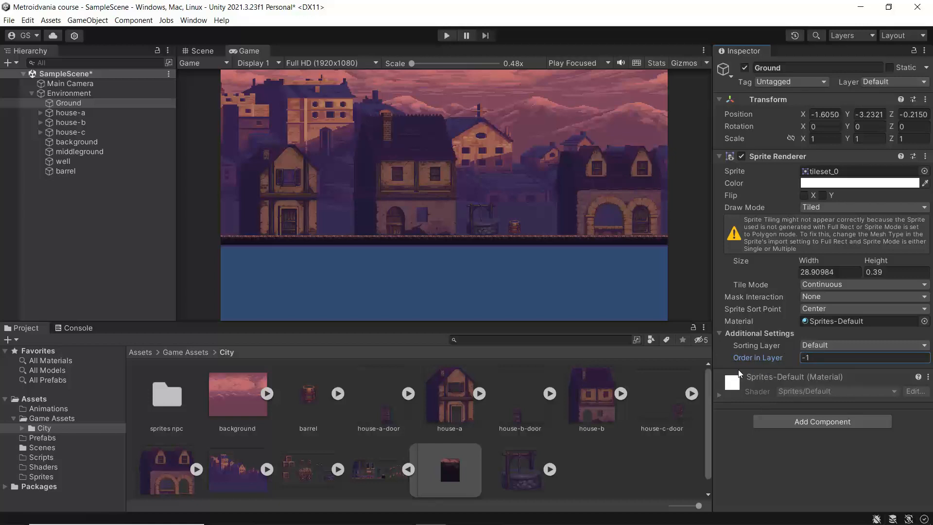
# Step: Review the Order in Layer of the three houses, the house-c door, the well and the barrel
pyautogui.click(64, 111)
pyautogui.click(72, 122)
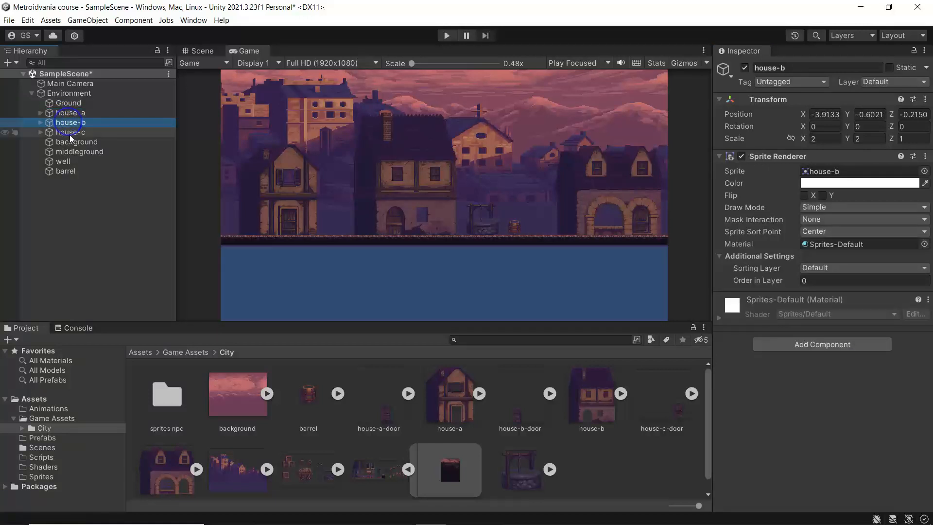
pyautogui.click(68, 132)
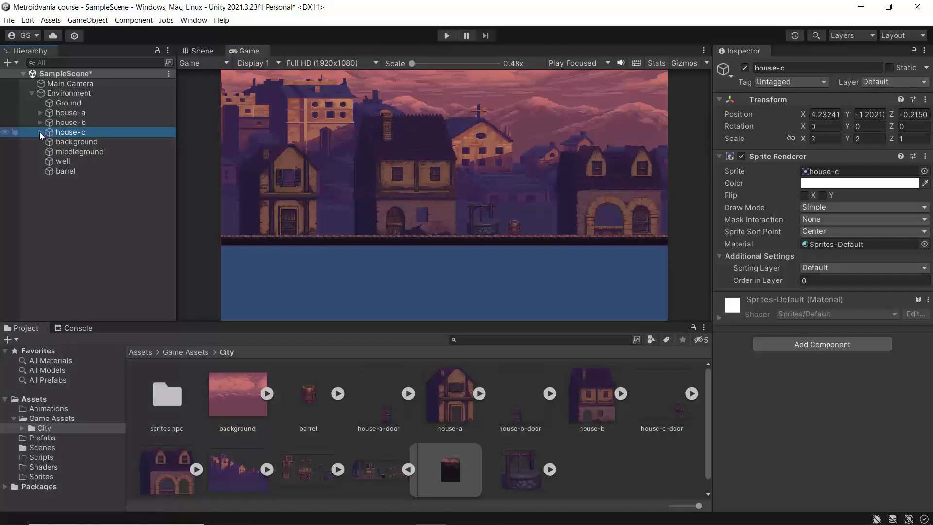
pyautogui.click(40, 132)
pyautogui.click(85, 144)
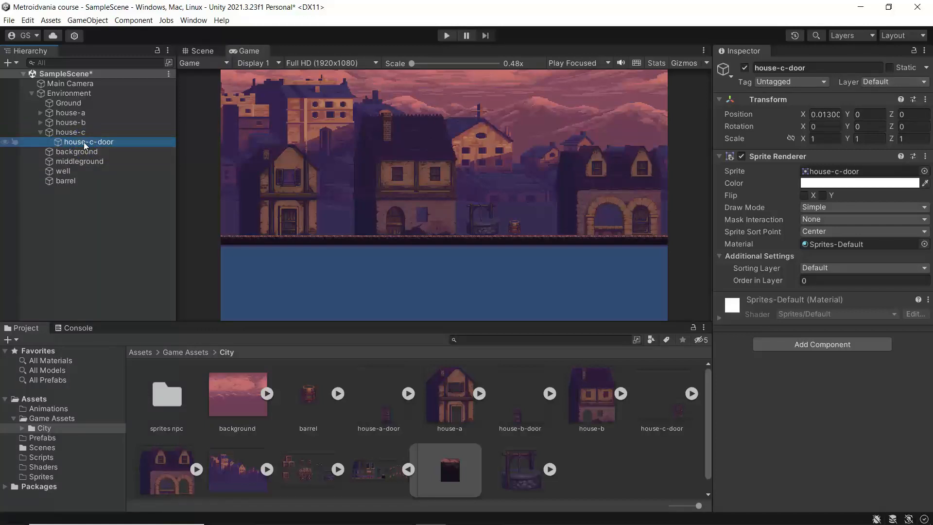
pyautogui.click(42, 121)
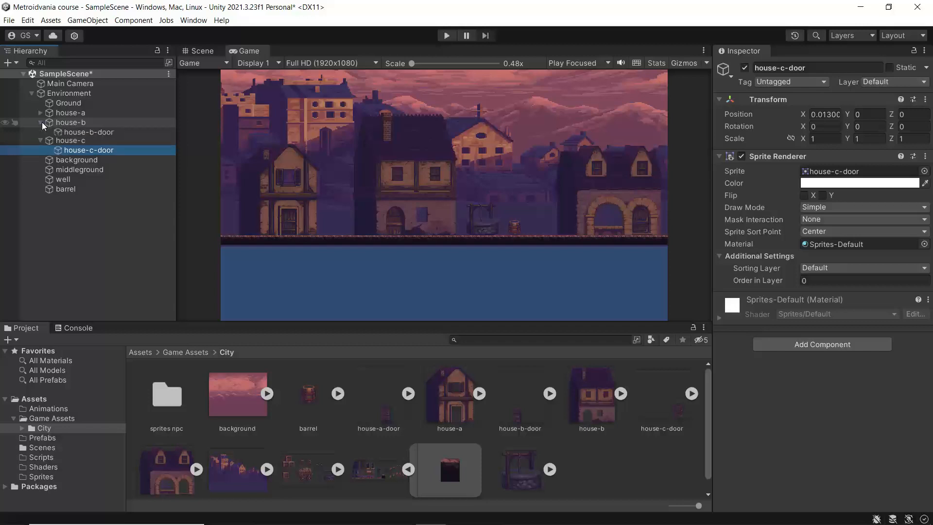
pyautogui.click(42, 122)
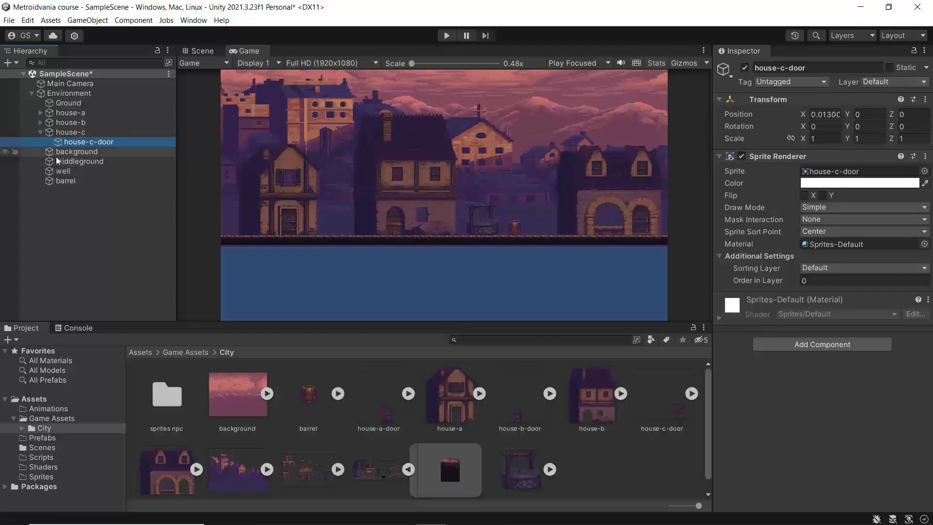
pyautogui.click(57, 171)
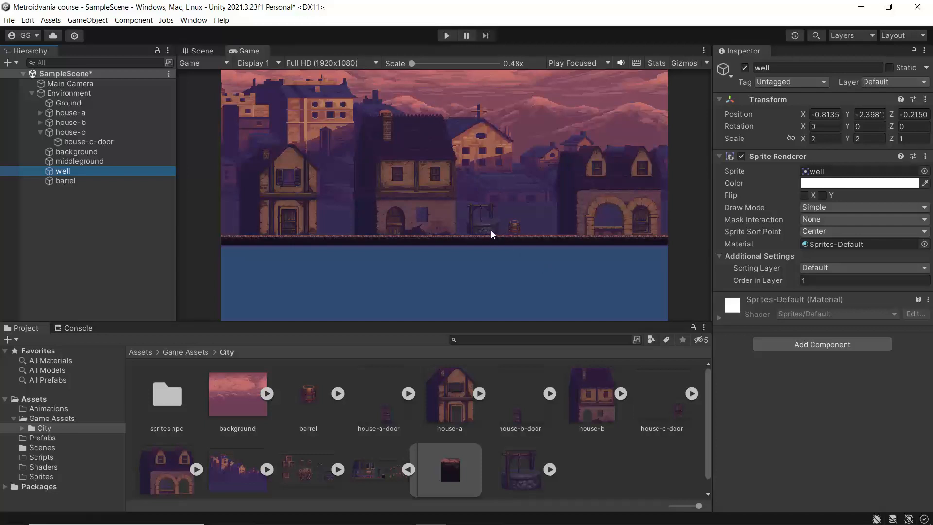
pyautogui.click(67, 181)
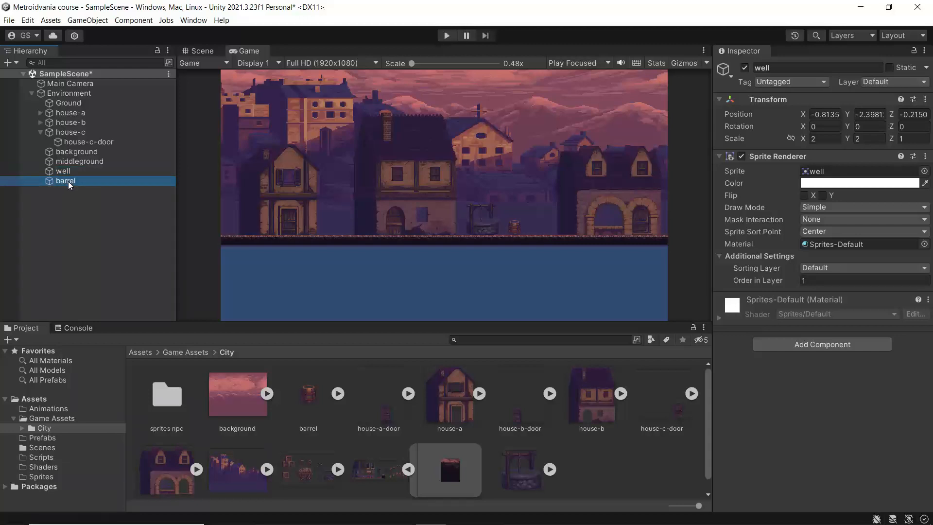